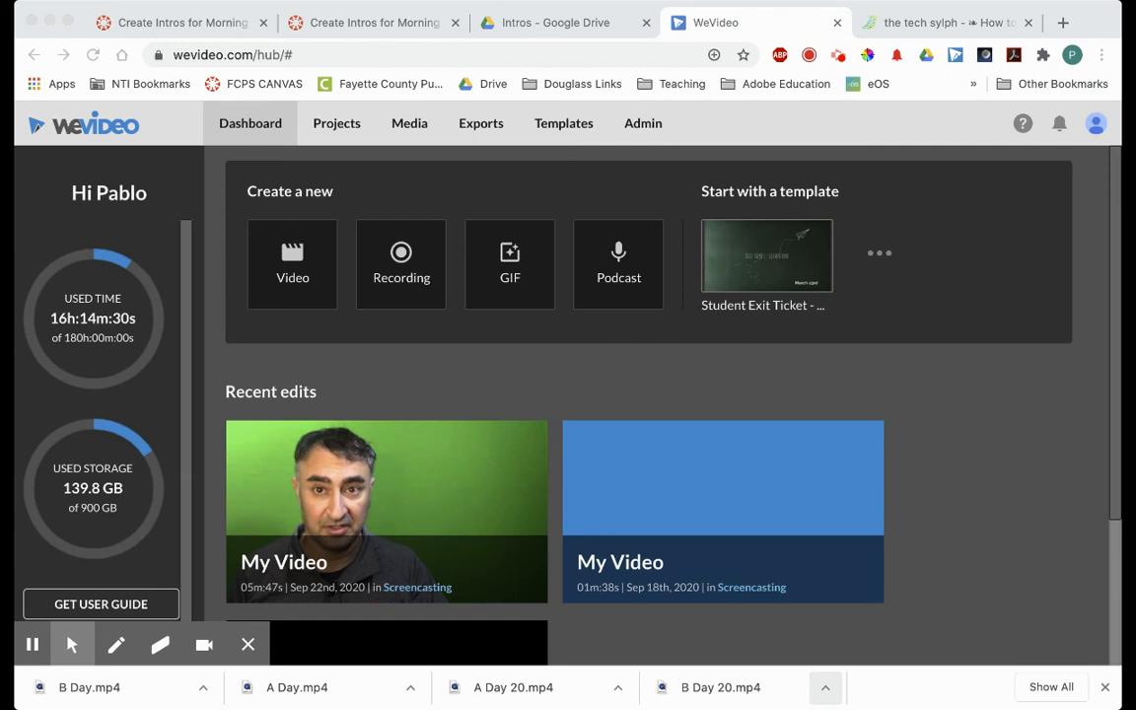
# Step: Focus the browser and list the projects, with Interview with B-Roll project A4 at the top
pyautogui.click(1115, 283)
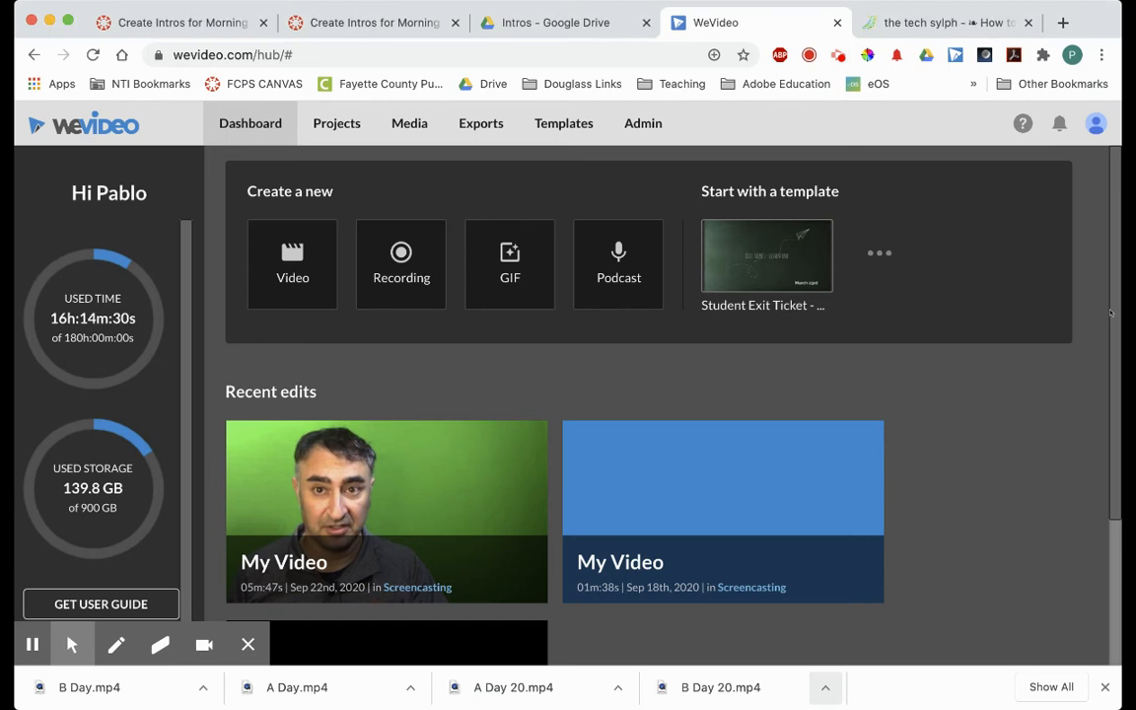
pyautogui.moveTo(1111, 296)
pyautogui.mouseDown()
pyautogui.moveTo(1111, 350)
pyautogui.moveTo(1110, 261)
pyautogui.mouseUp()
pyautogui.click(334, 128)
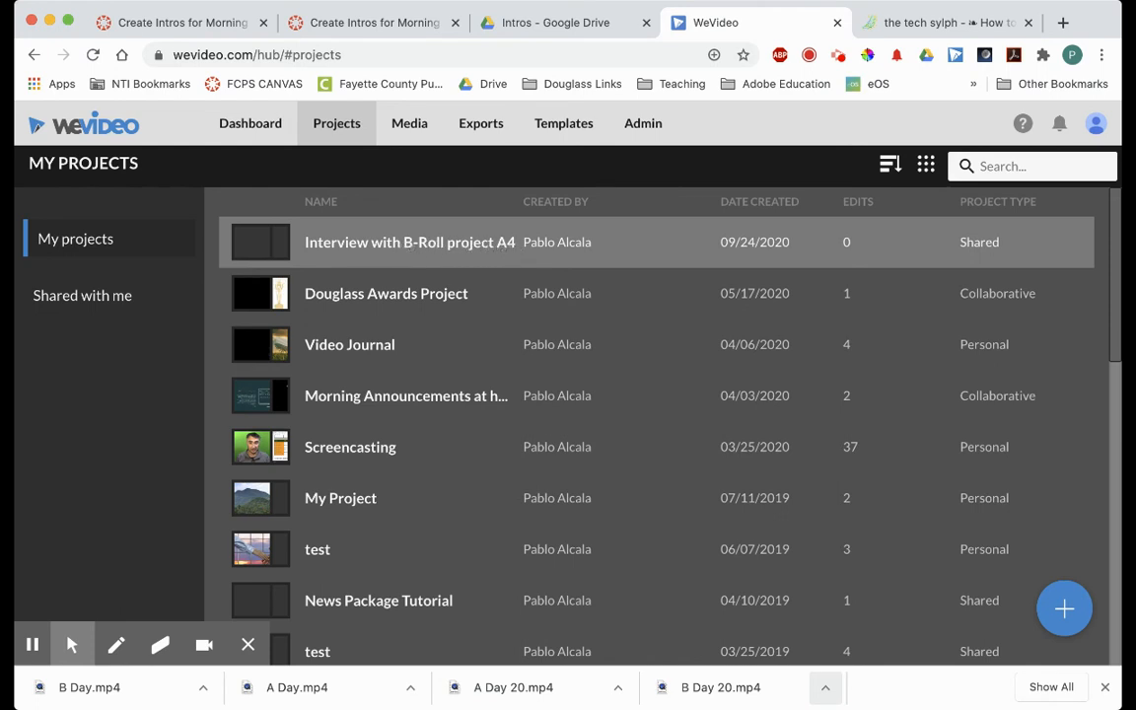
# Step: Open Interview with B-Roll project A4 and start a new edit from the Blank template
pyautogui.click(459, 245)
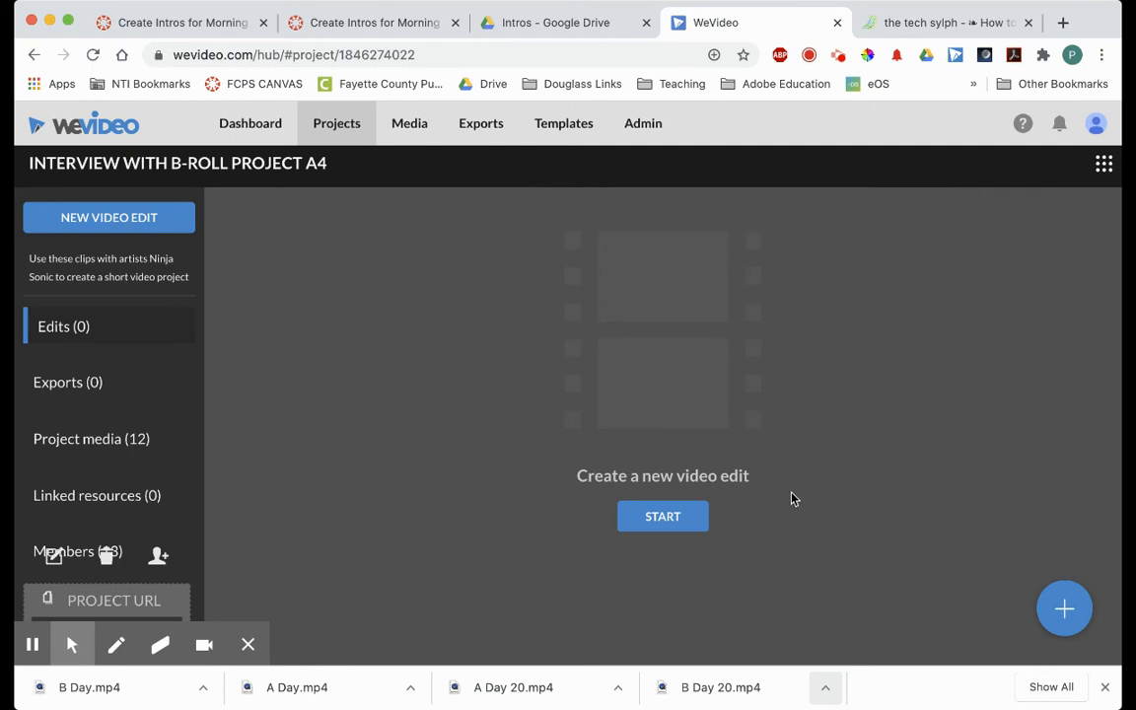
pyautogui.click(680, 517)
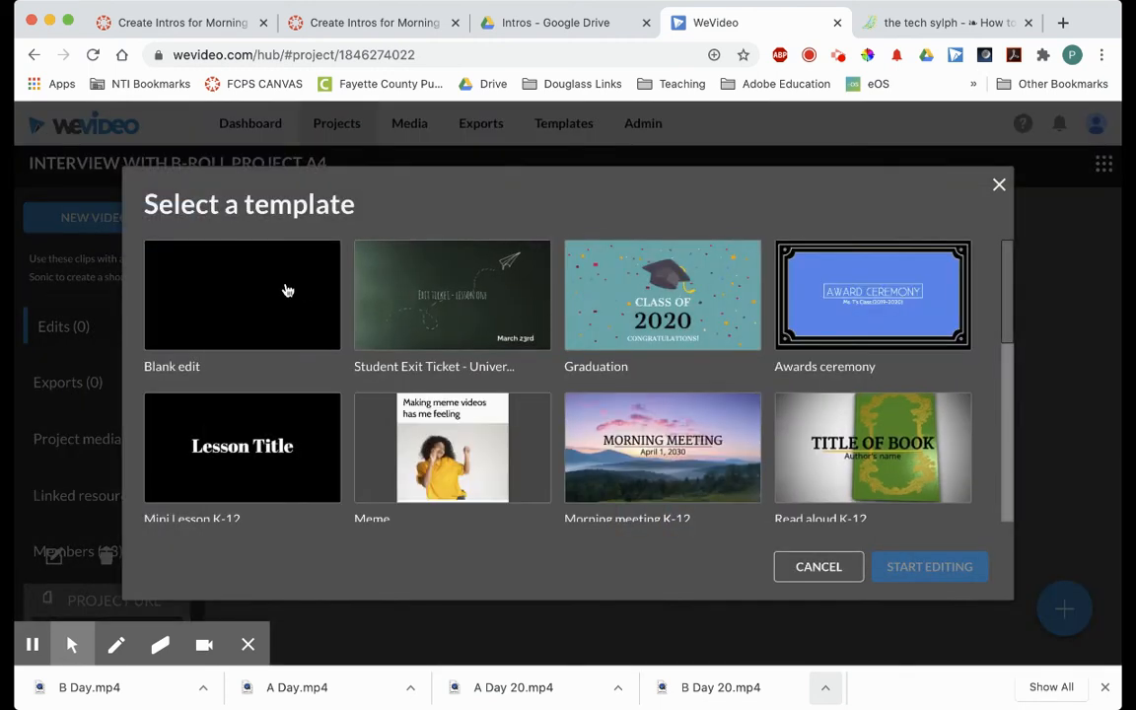
pyautogui.click(268, 286)
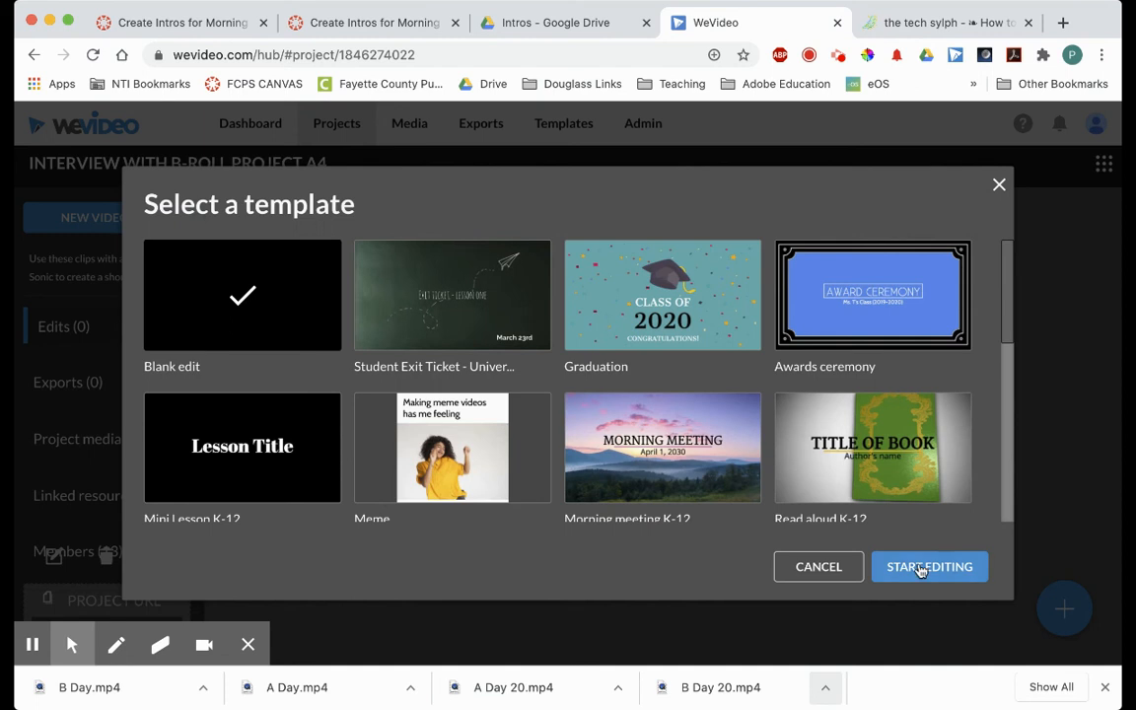
pyautogui.click(920, 569)
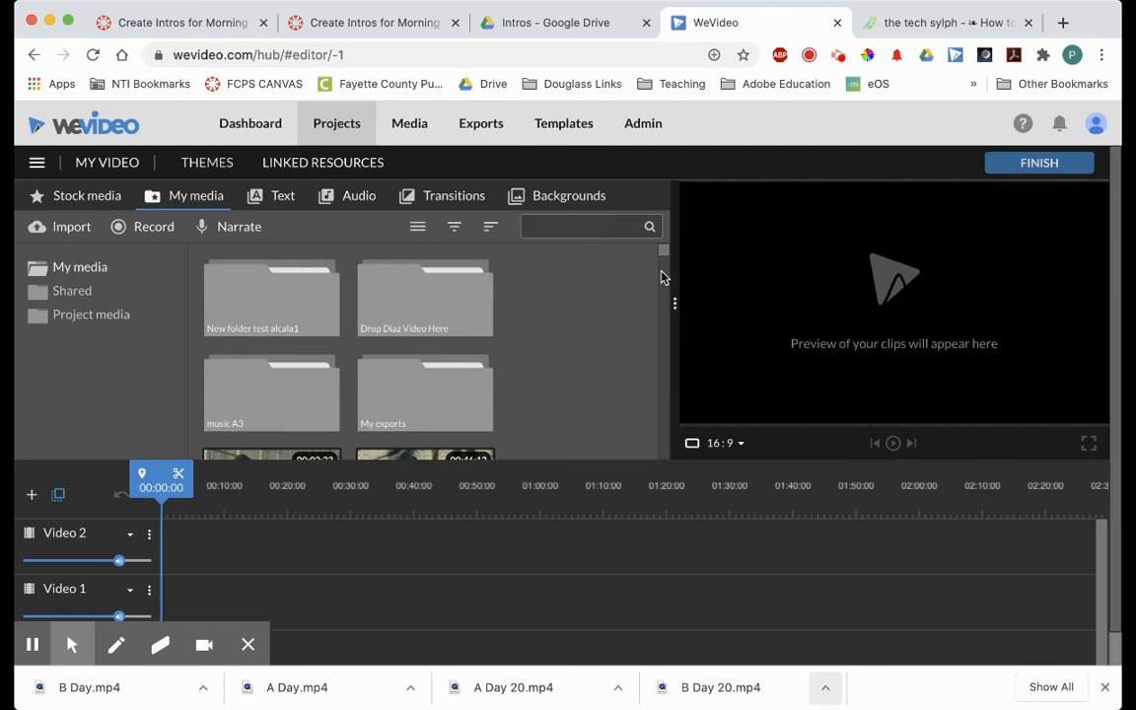
# Step: Browse Project media, checking the My exports folder, to reveal the NinjaSonic exterior and interview clips
pyautogui.click(98, 317)
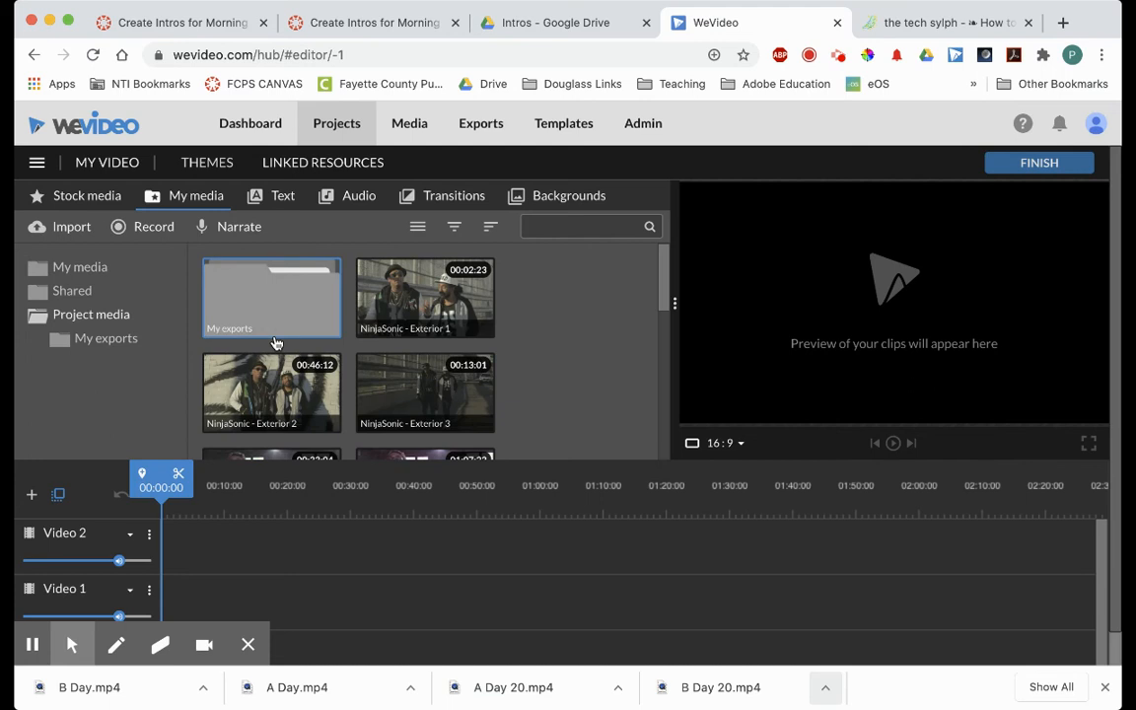
pyautogui.moveTo(661, 292); pyautogui.dragTo(650, 264)
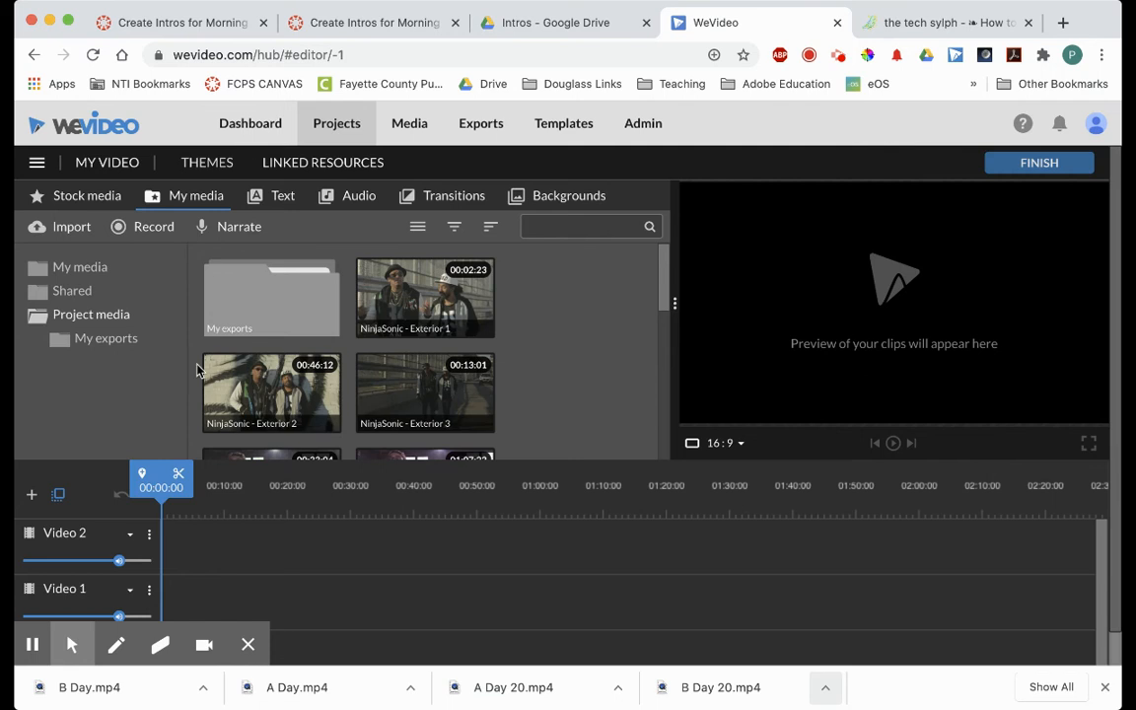
pyautogui.doubleClick(288, 318)
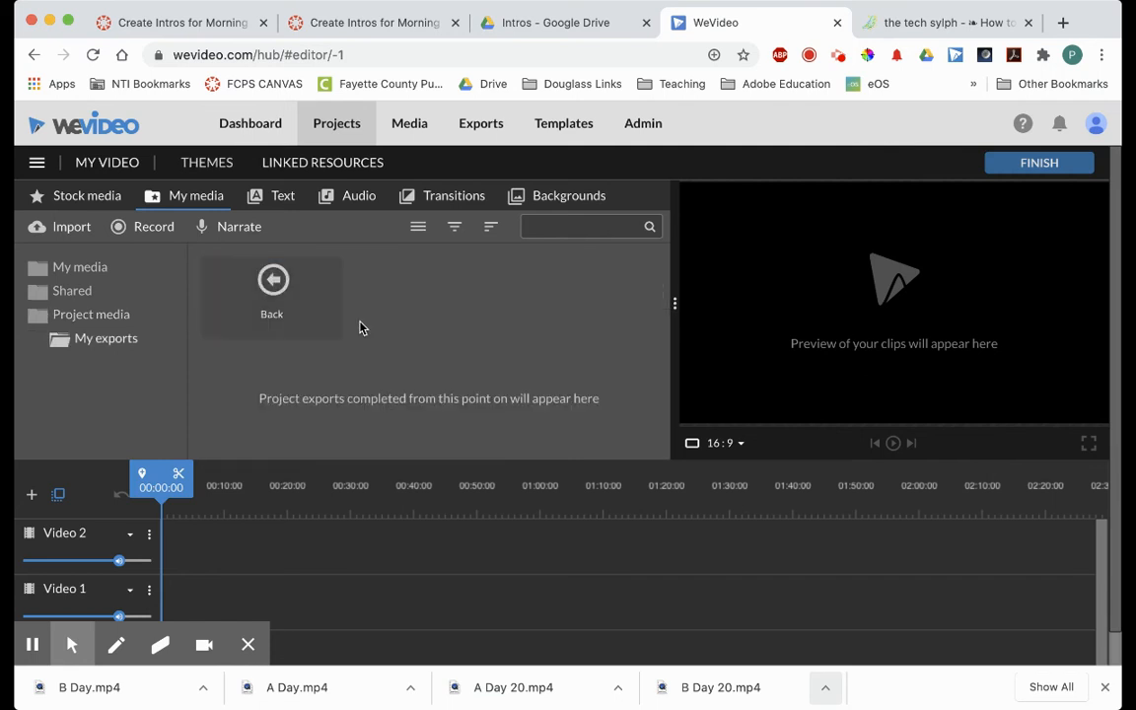
pyautogui.click(273, 288)
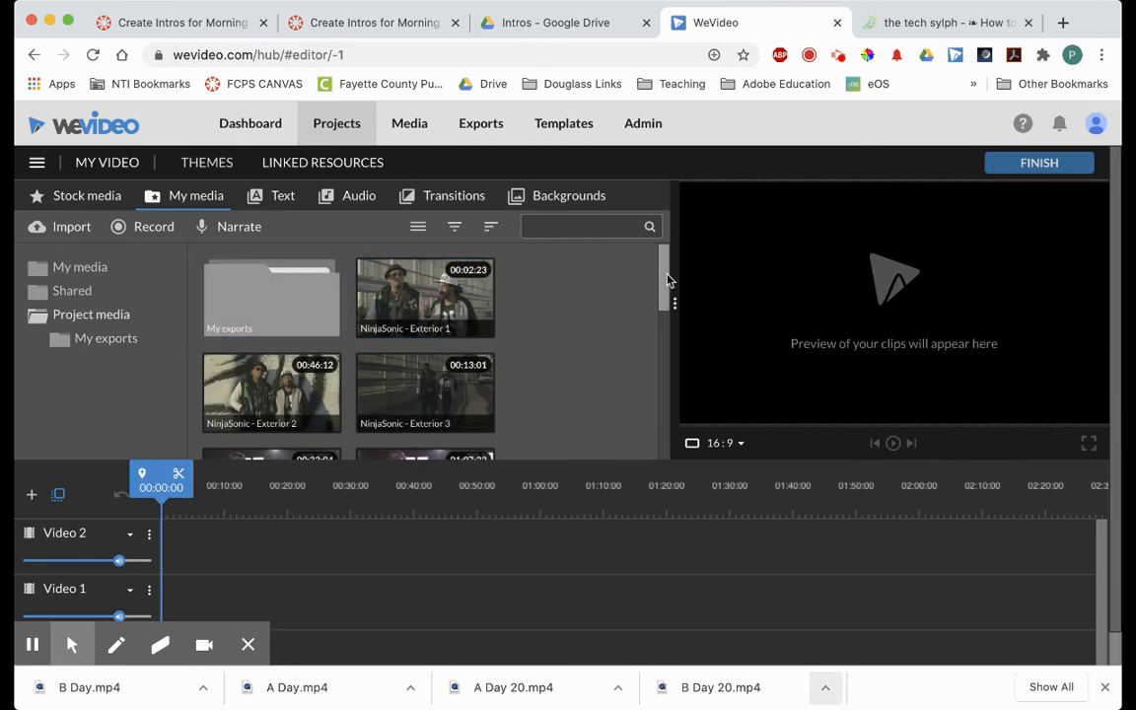
pyautogui.moveTo(656, 283)
pyautogui.mouseDown()
pyautogui.moveTo(655, 387)
pyautogui.moveTo(652, 259)
pyautogui.mouseUp()
pyautogui.moveTo(663, 294); pyautogui.dragTo(663, 300)
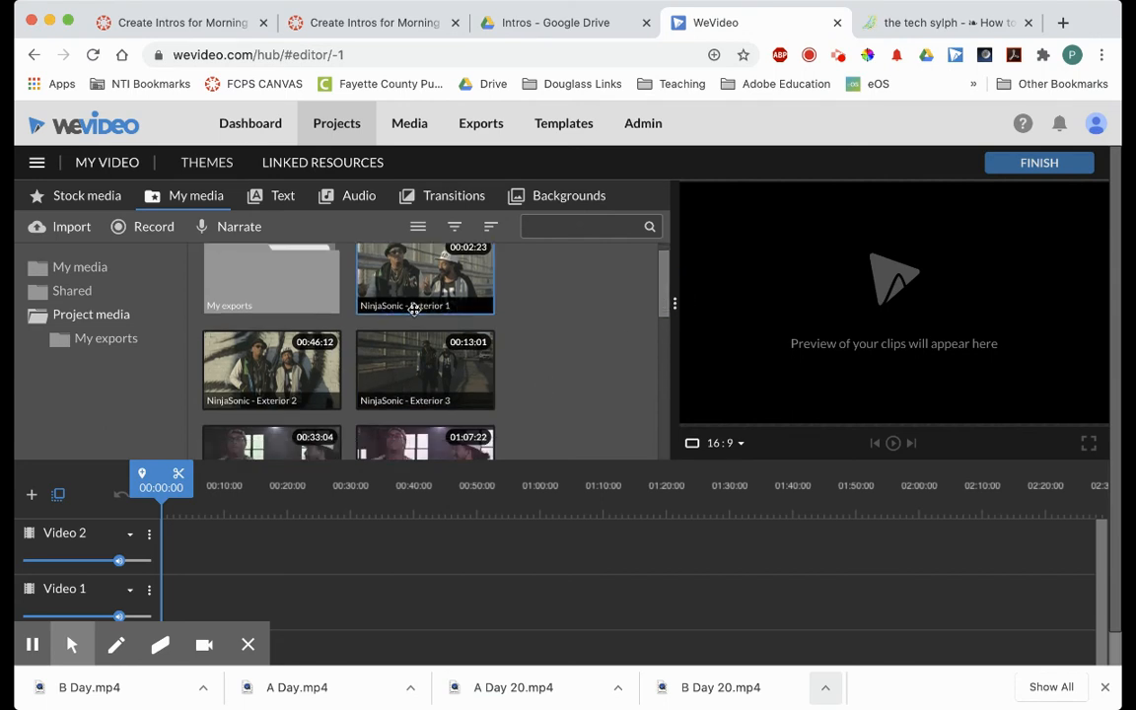
# Step: Preview the NinjaSonic - Exterior 2 clip, playing then pausing it
pyautogui.click(293, 395)
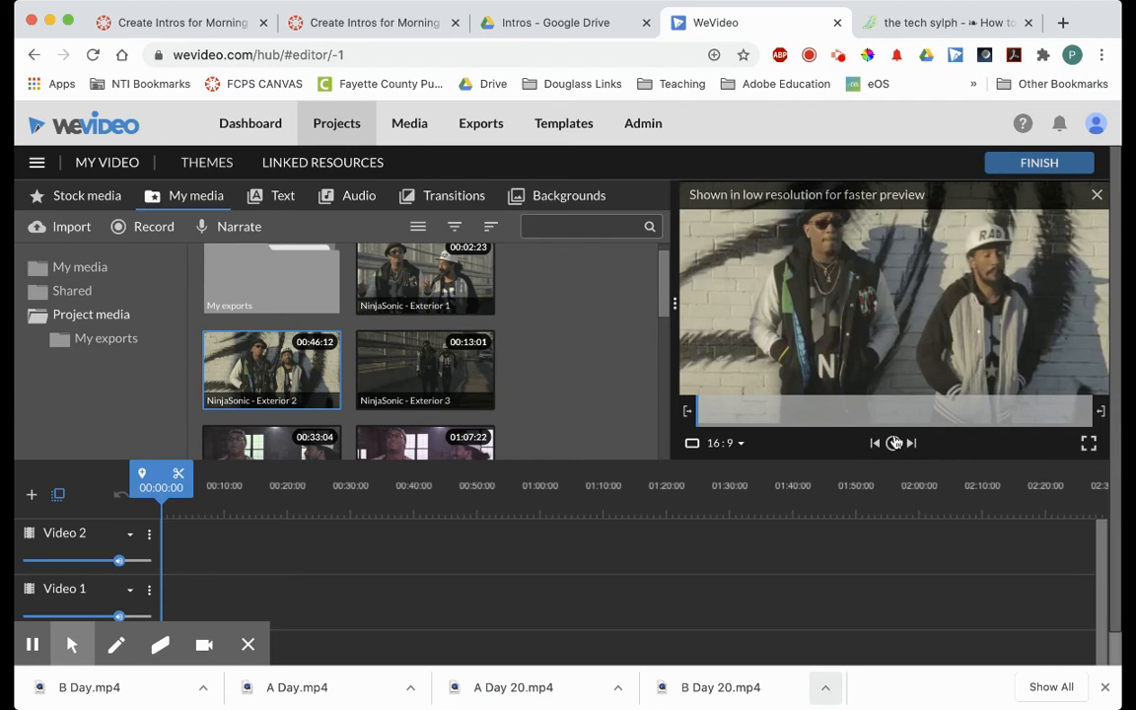
pyautogui.click(894, 444)
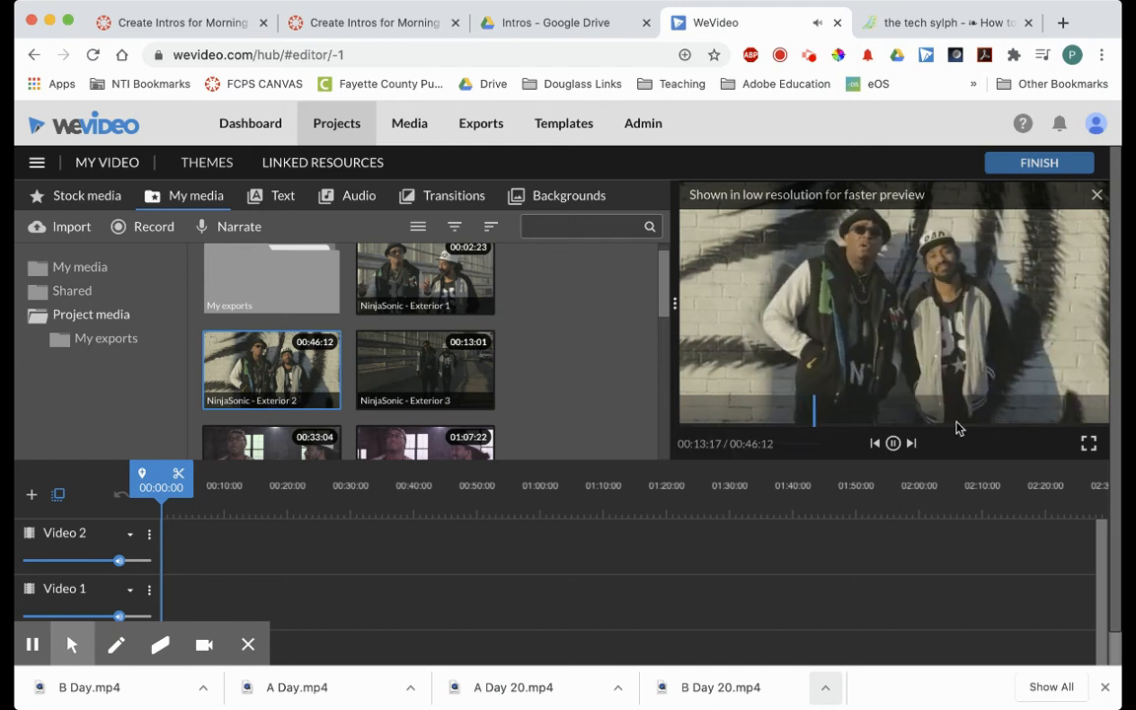
pyautogui.click(892, 443)
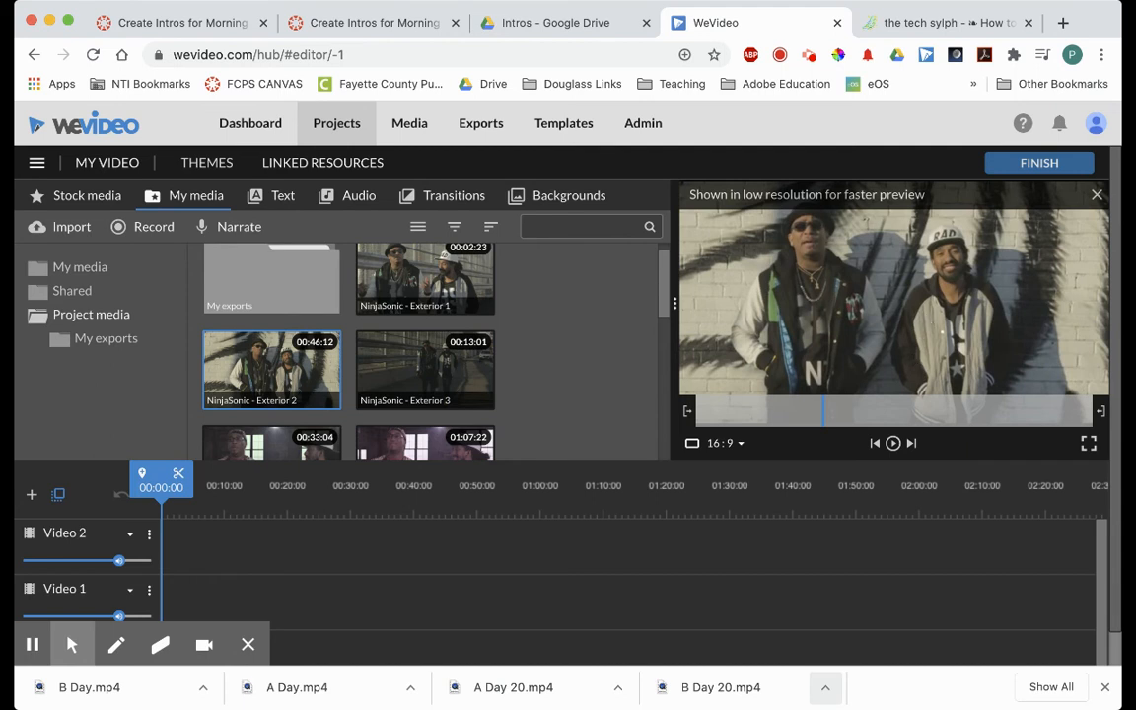
pyautogui.moveTo(666, 286); pyautogui.dragTo(659, 318)
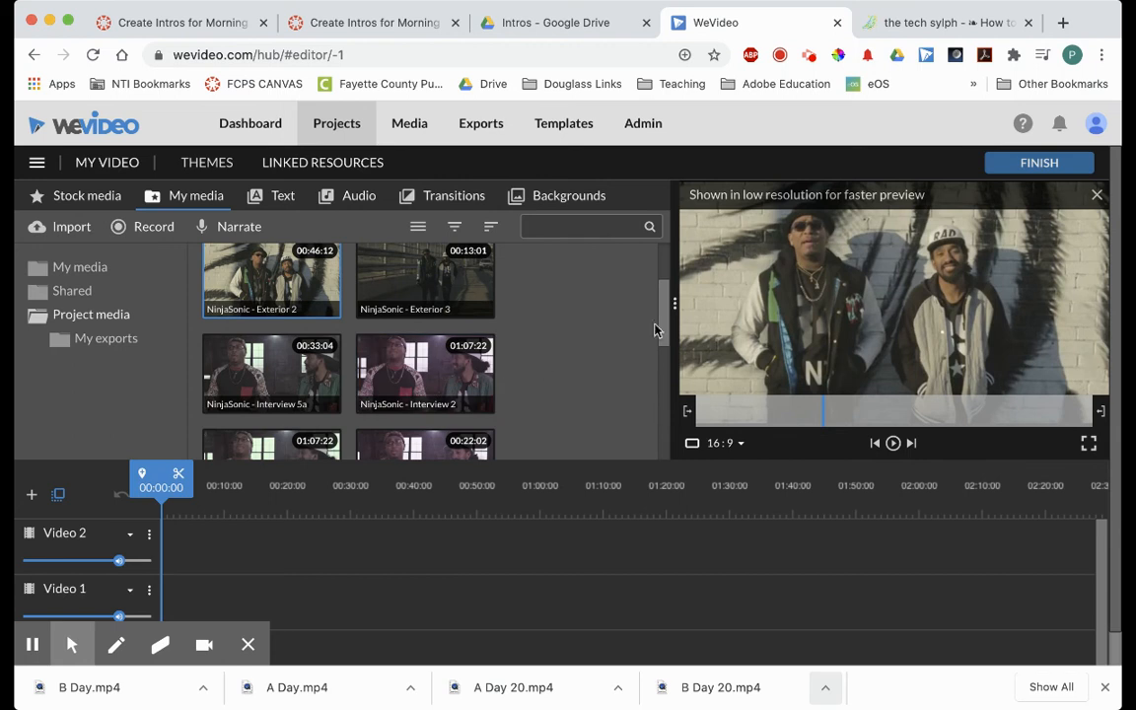
pyautogui.moveTo(667, 325)
pyautogui.mouseDown()
pyautogui.moveTo(665, 391)
pyautogui.moveTo(667, 322)
pyautogui.mouseUp()
# Step: Watch the NinjaSonic - Interview 2 clip in the preview, pausing and resuming playback
pyautogui.click(456, 343)
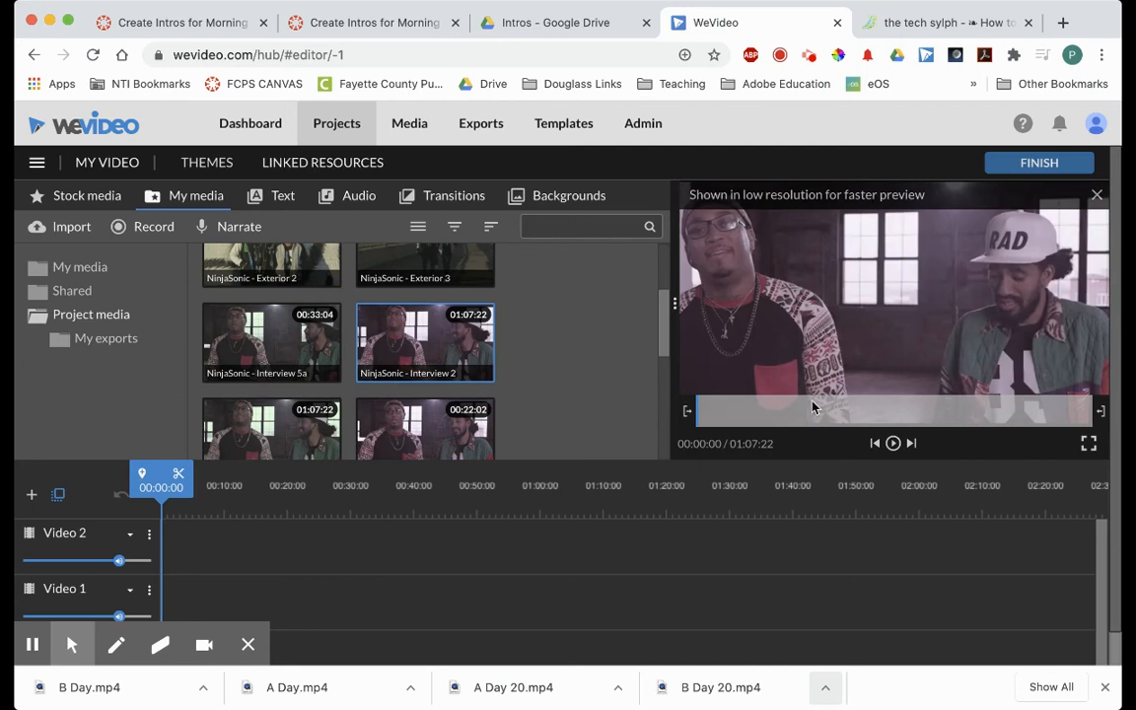
pyautogui.click(893, 445)
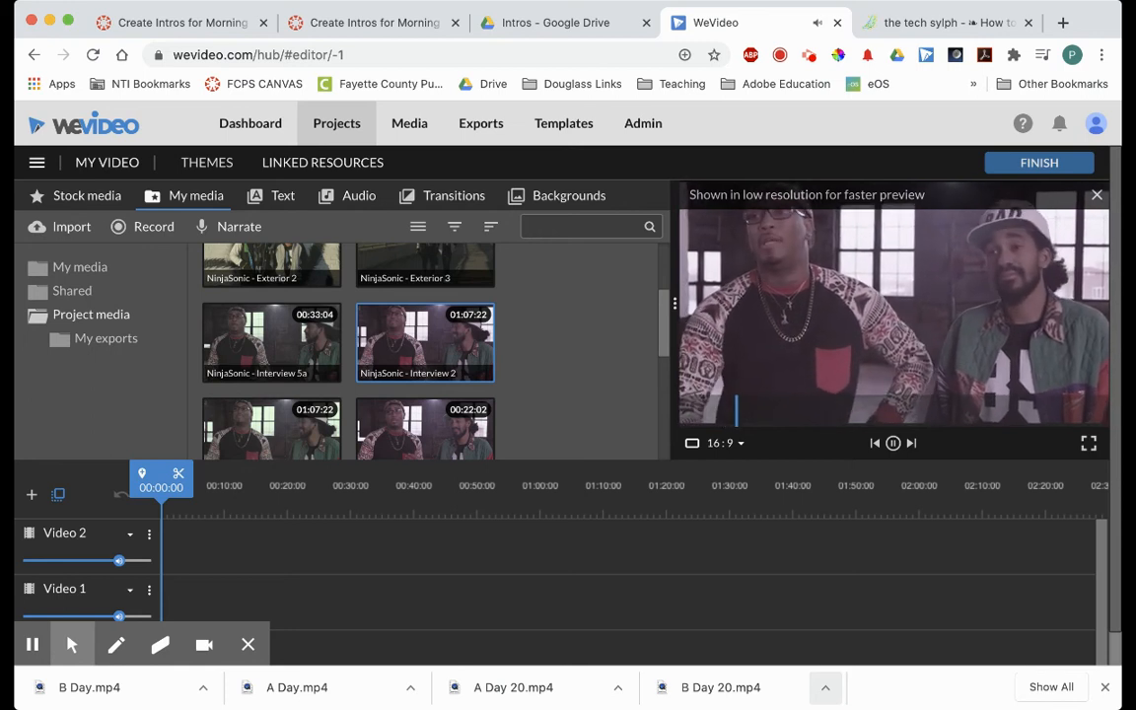
pyautogui.click(892, 445)
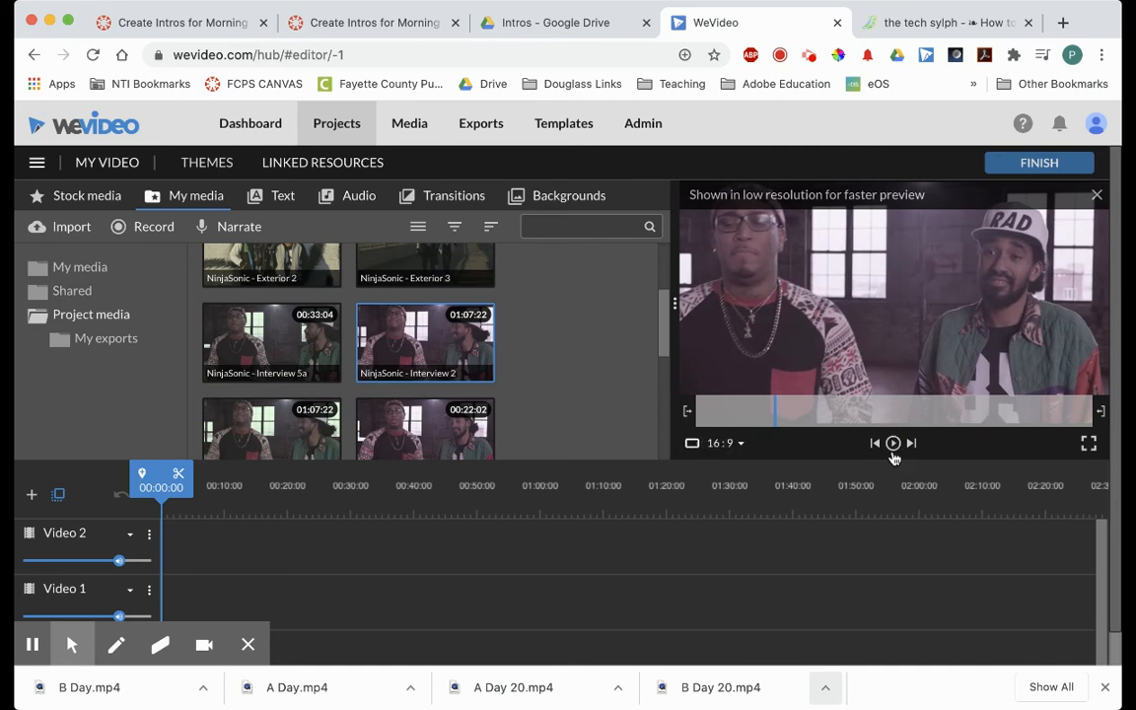
pyautogui.click(893, 445)
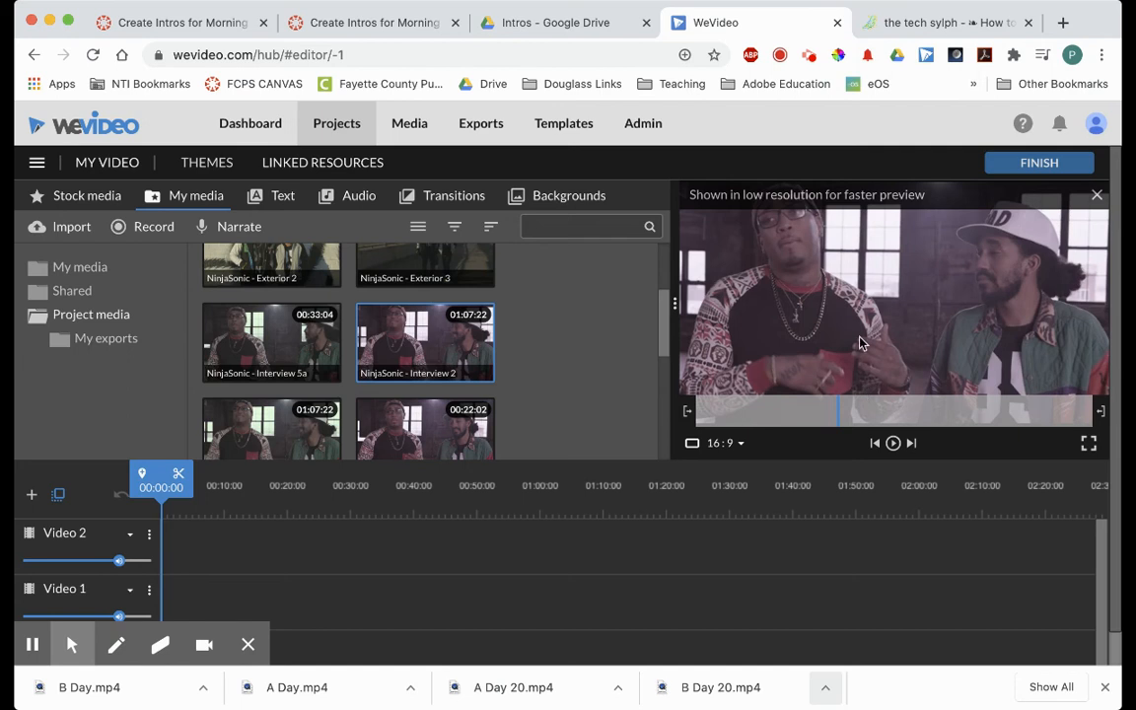
pyautogui.moveTo(870, 293); pyautogui.dragTo(769, 467)
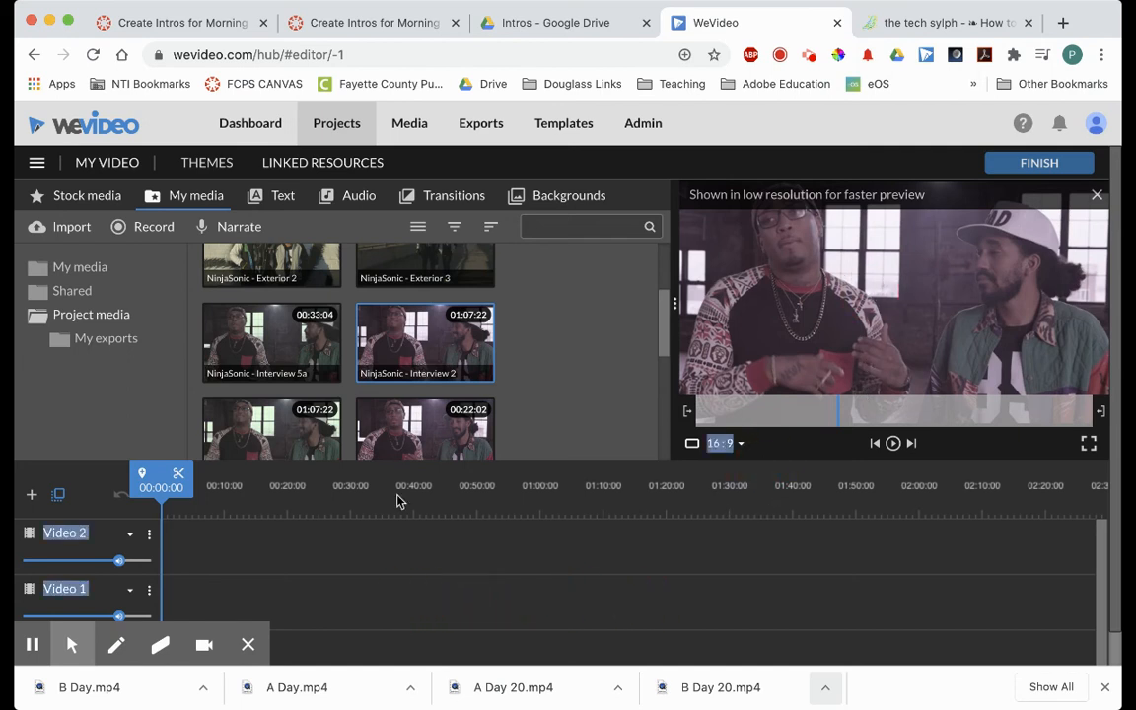
# Step: Place NinjaSonic - Interview 2 at the start of Video 1 and show the track's audio waveform
pyautogui.moveTo(389, 374)
pyautogui.mouseDown()
pyautogui.moveTo(297, 578)
pyautogui.moveTo(183, 593)
pyautogui.mouseUp()
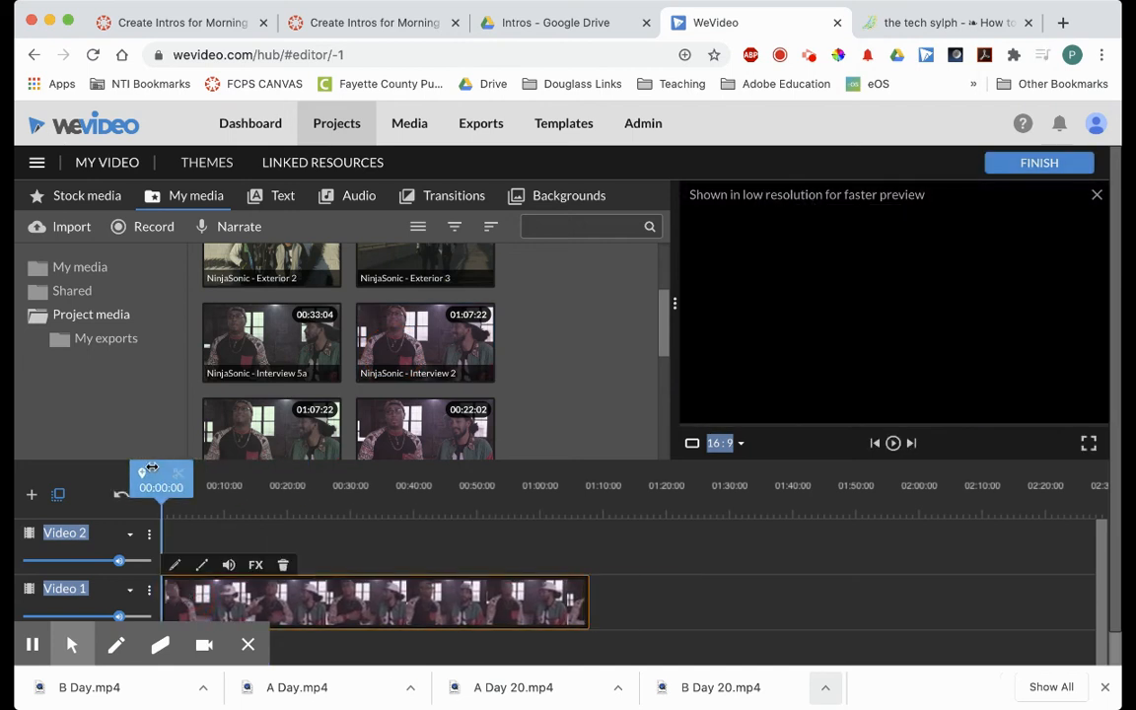
pyautogui.click(152, 468)
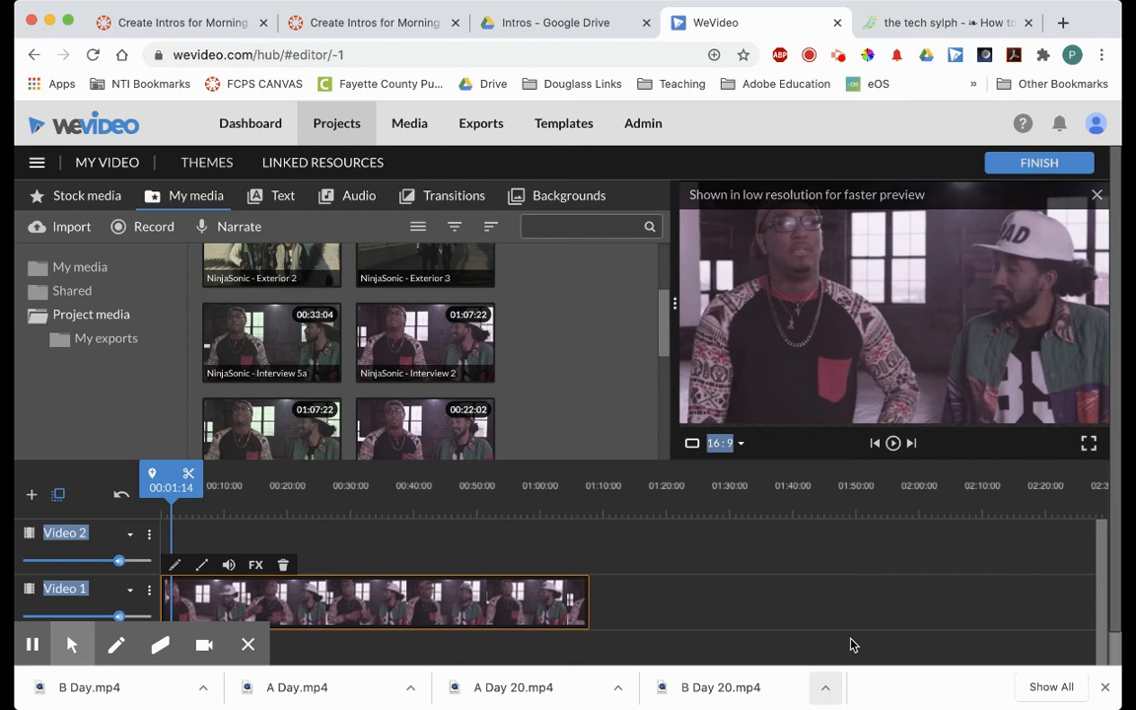
pyautogui.click(1105, 687)
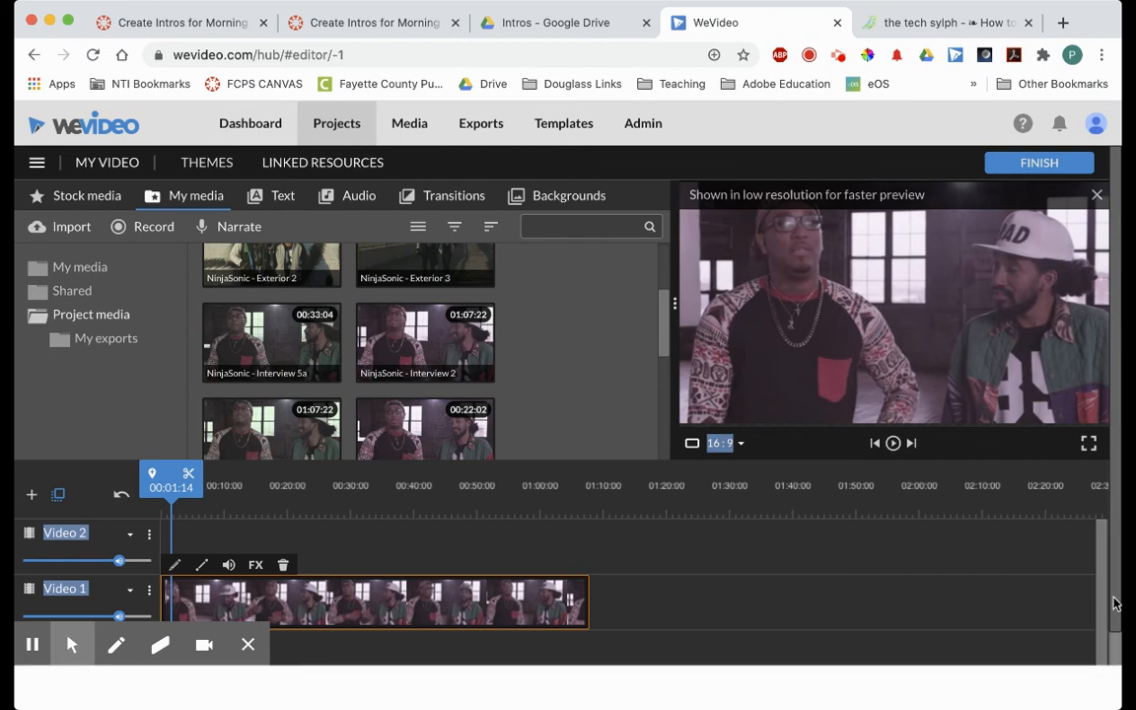
pyautogui.click(149, 593)
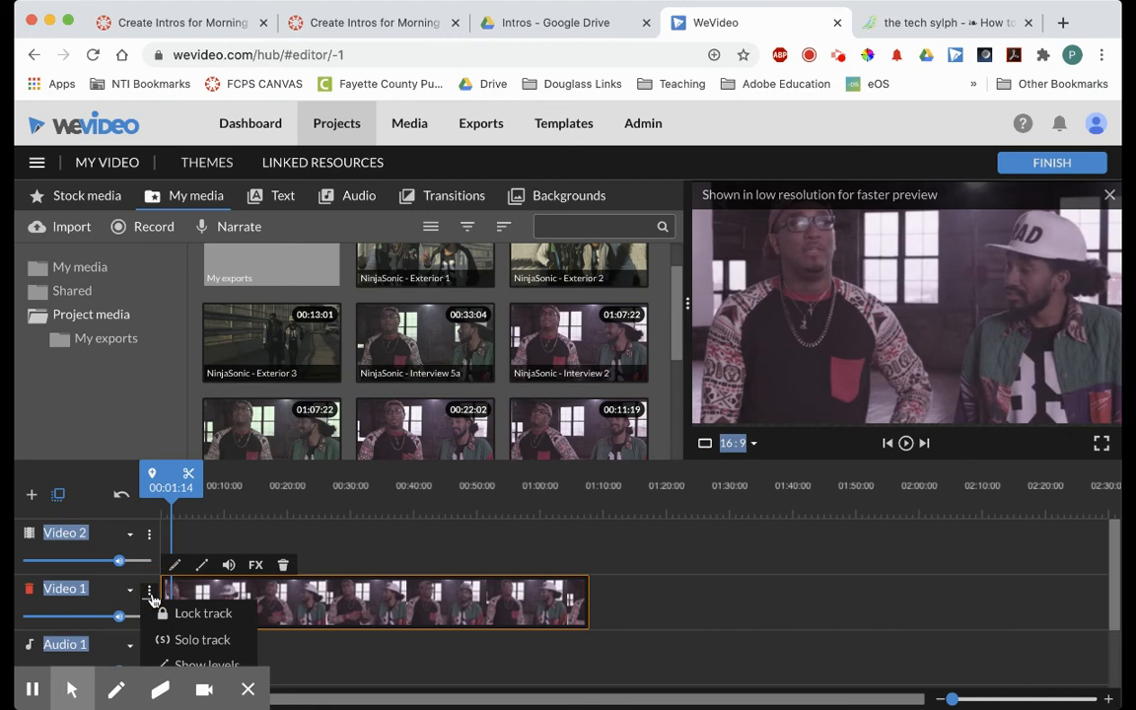
pyautogui.click(130, 594)
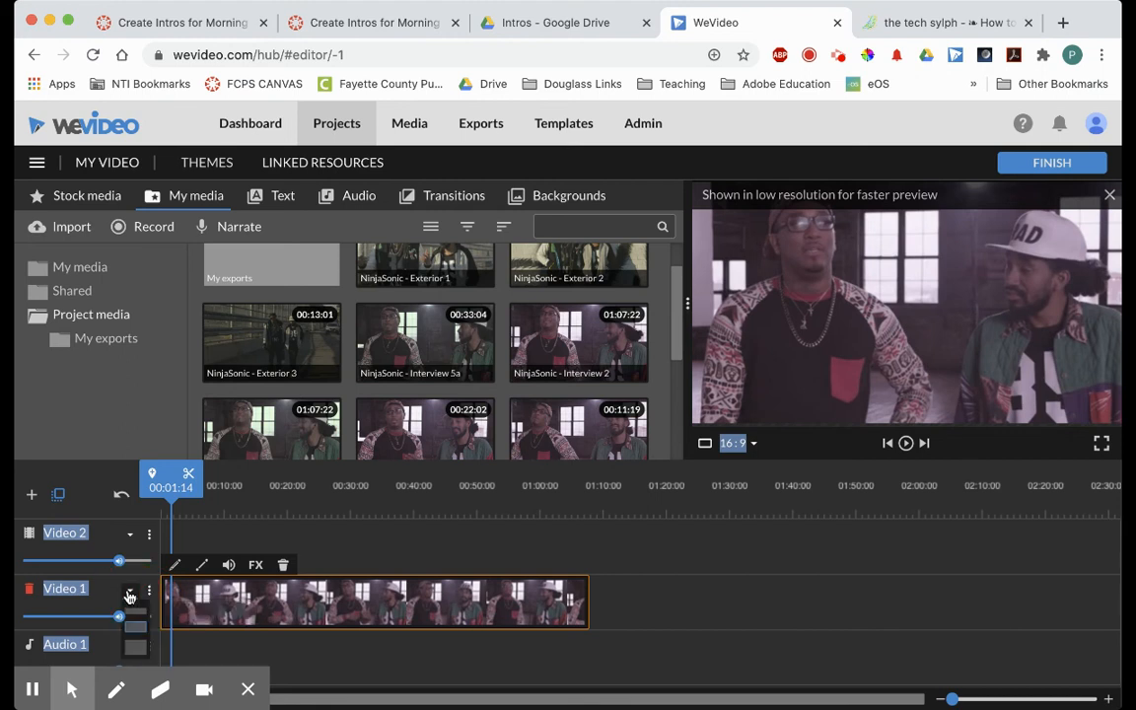
pyautogui.click(135, 649)
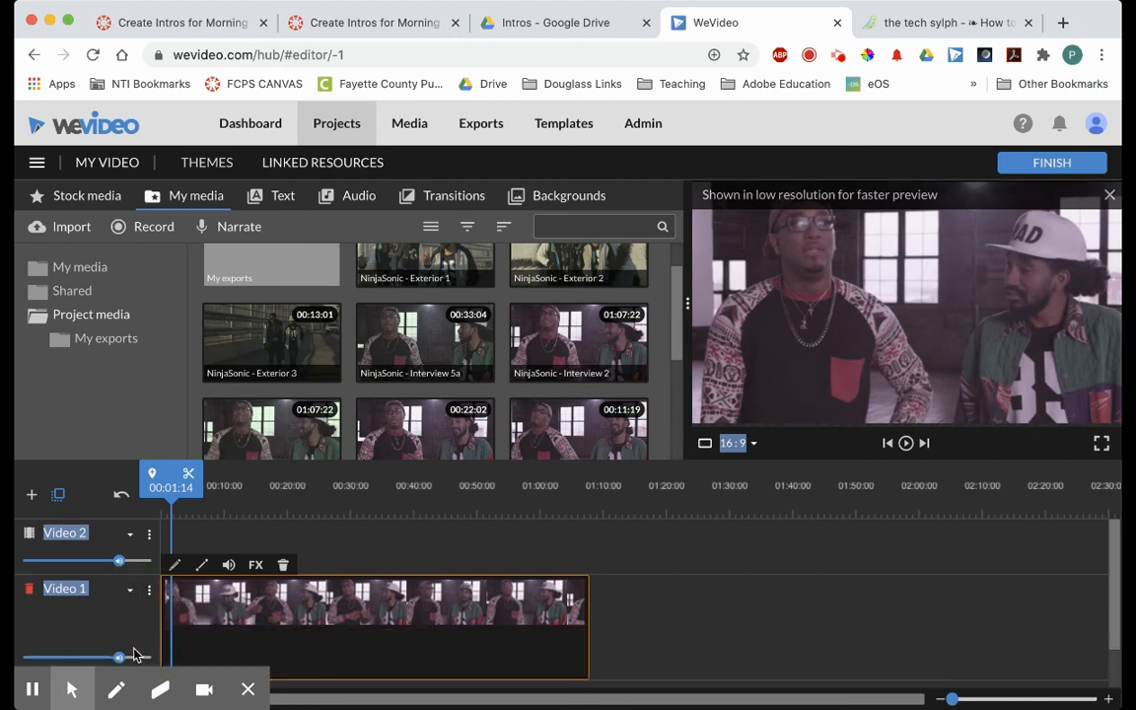
pyautogui.moveTo(1115, 564); pyautogui.dragTo(1113, 606)
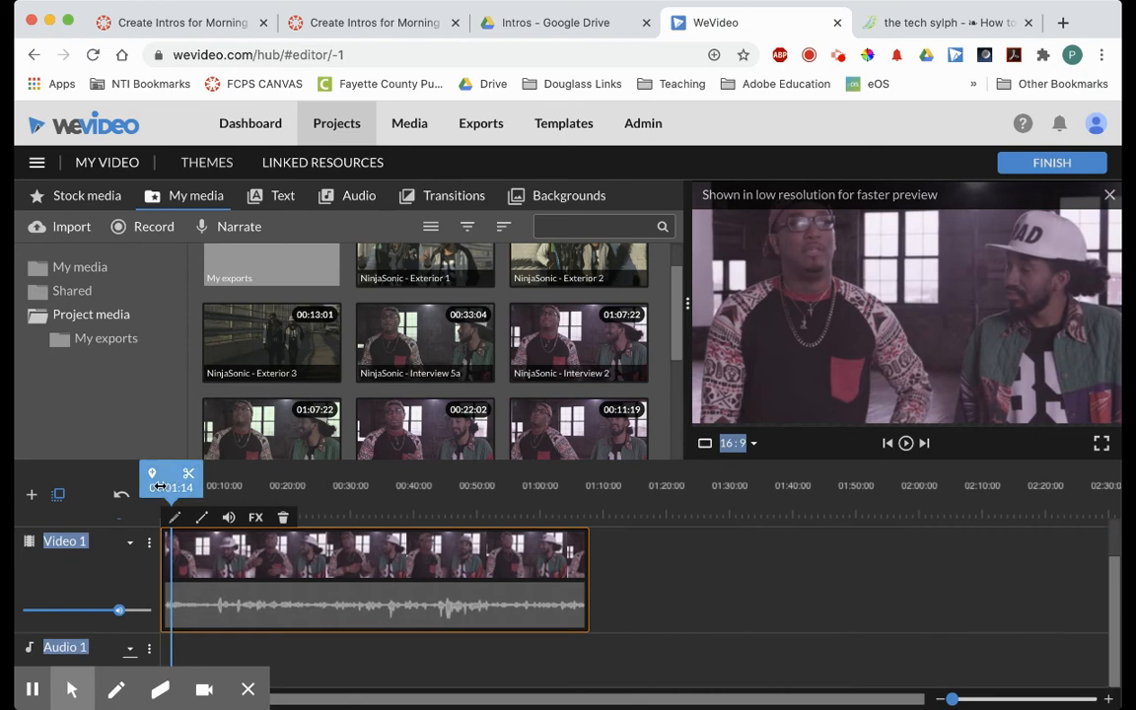
# Step: Scrub and play the interview to find the 00:12:23 cut point, then zoom in around it
pyautogui.moveTo(159, 486)
pyautogui.mouseDown()
pyautogui.moveTo(172, 476)
pyautogui.moveTo(214, 484)
pyautogui.moveTo(171, 487)
pyautogui.mouseUp()
pyautogui.press('space')
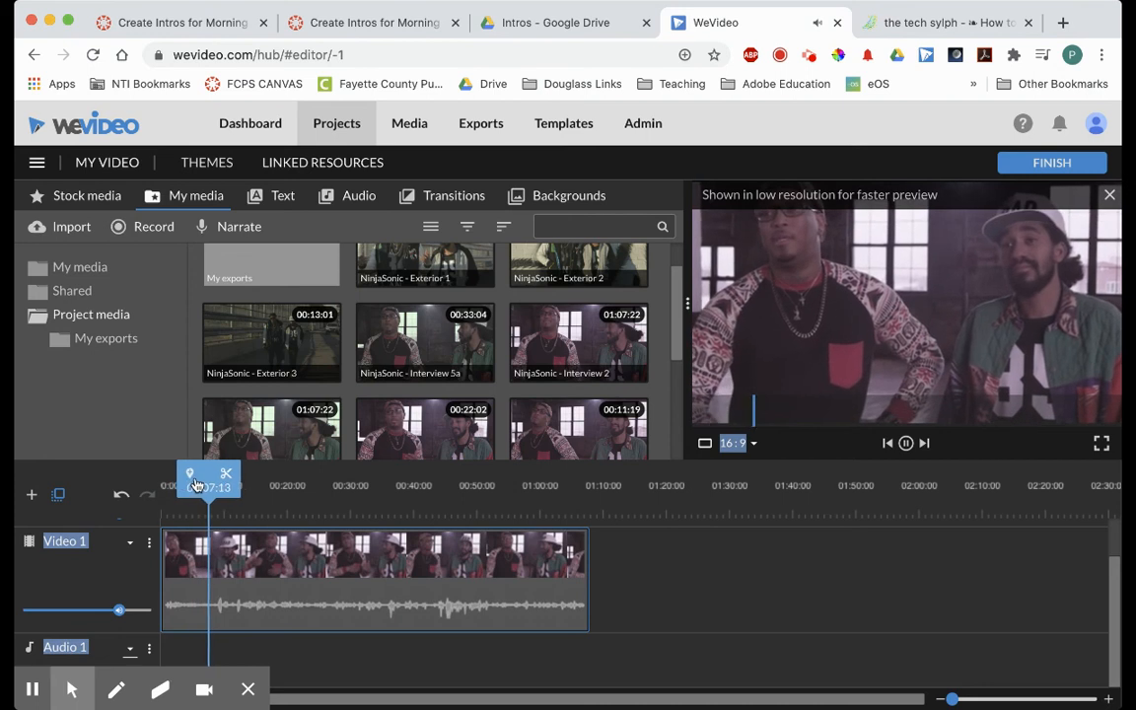
pyautogui.moveTo(179, 485); pyautogui.dragTo(158, 480)
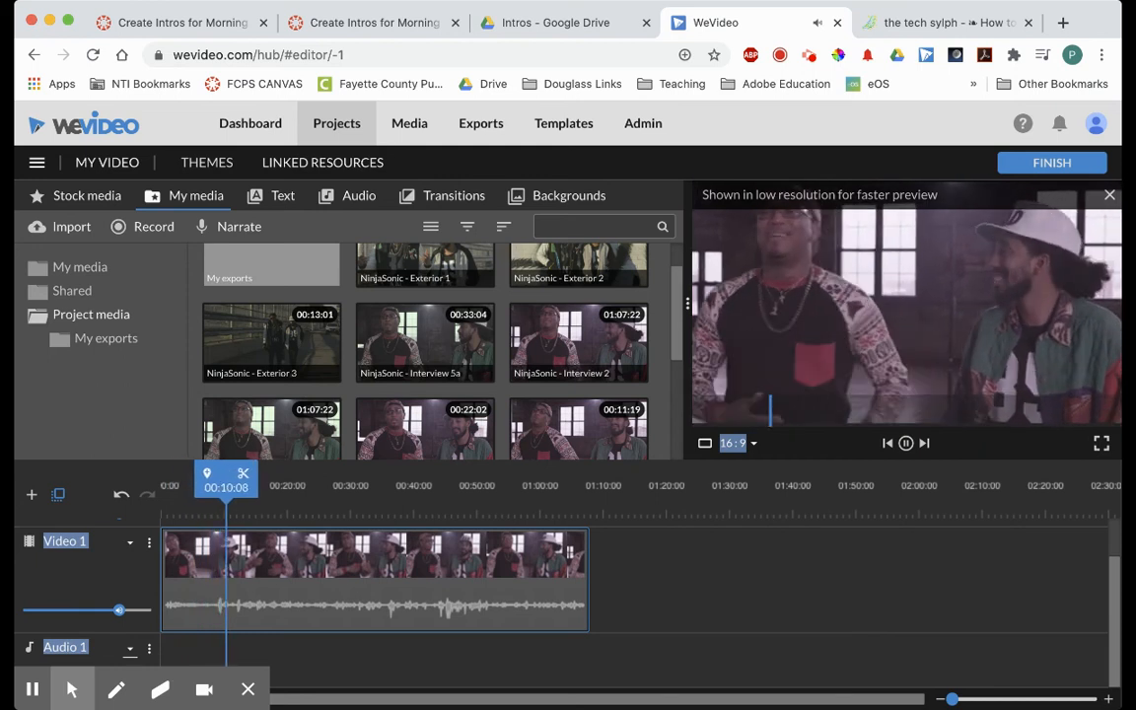
pyautogui.click(240, 534)
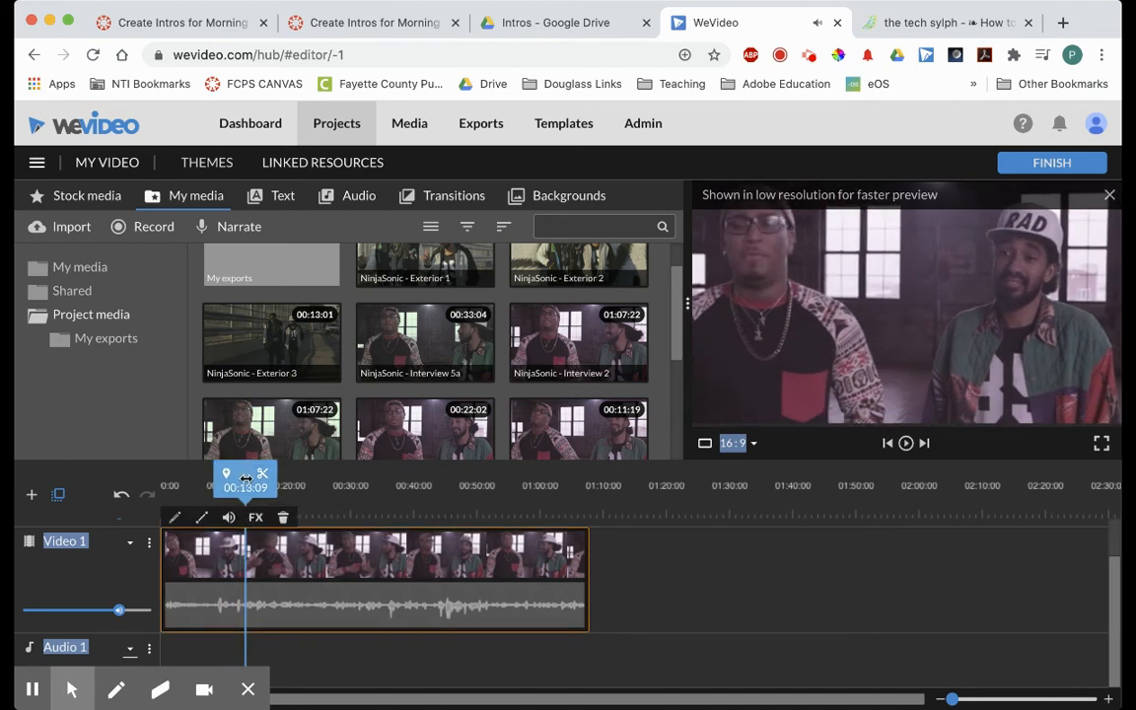
pyautogui.moveTo(243, 475); pyautogui.dragTo(232, 475)
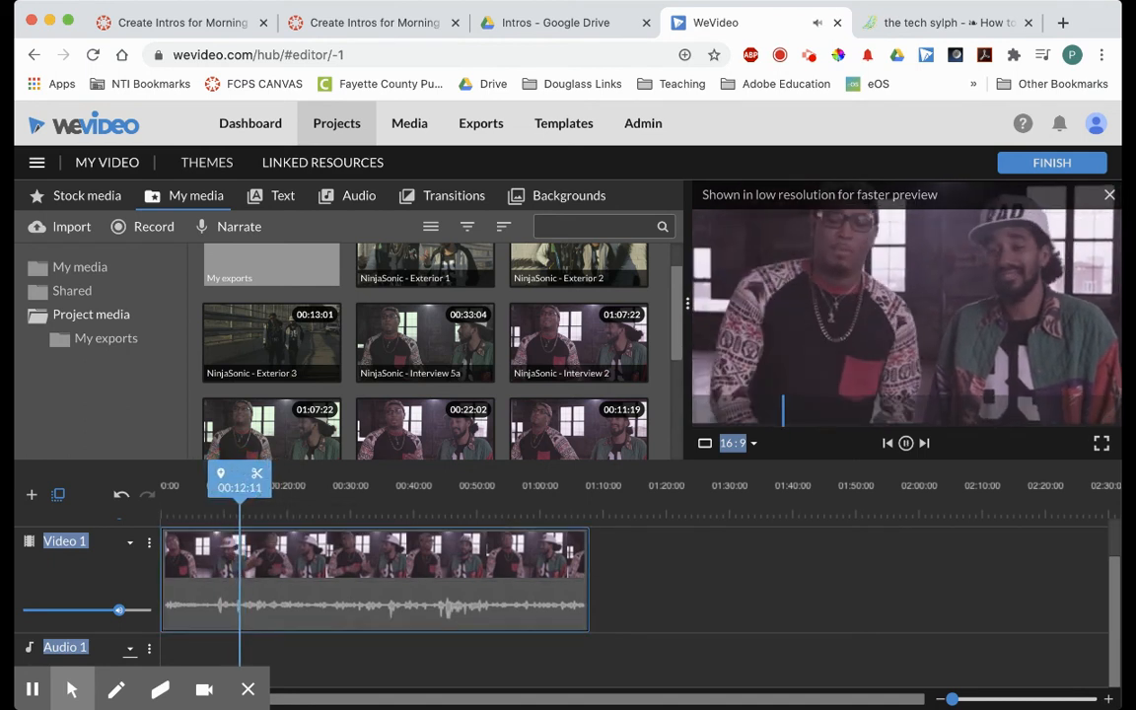
pyautogui.click(238, 538)
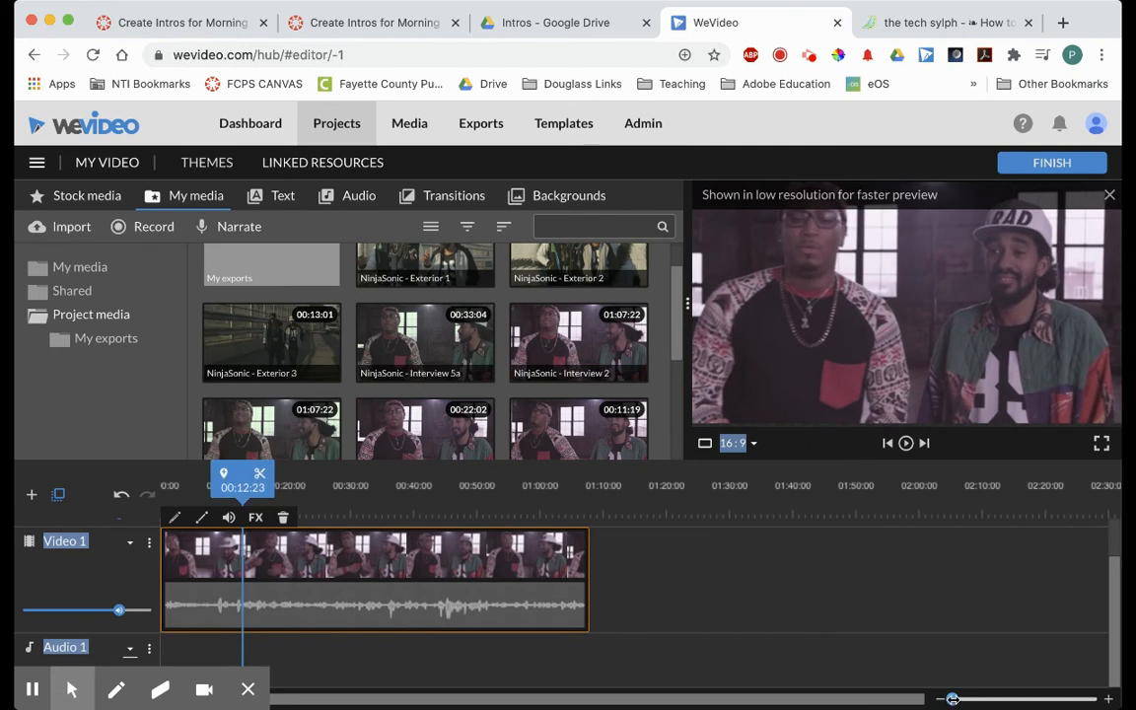
pyautogui.moveTo(952, 698); pyautogui.dragTo(1041, 698)
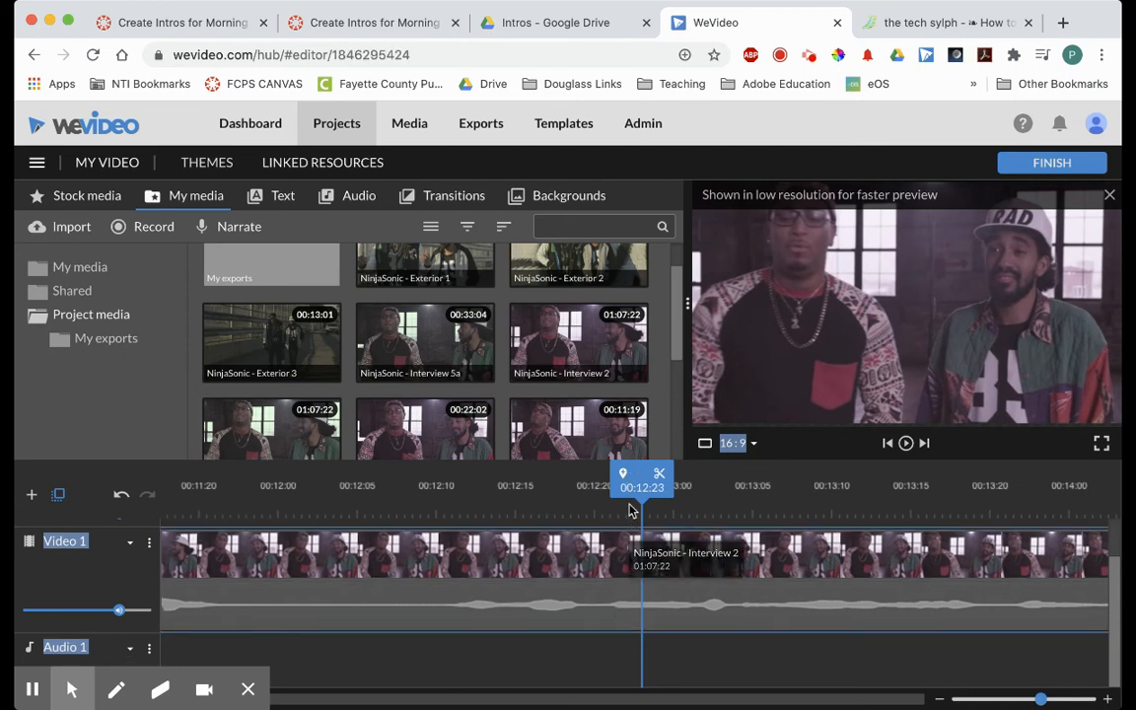
# Step: Split the interview clip at 00:12:20 and delete the part before the cut
pyautogui.moveTo(642, 476); pyautogui.dragTo(602, 475)
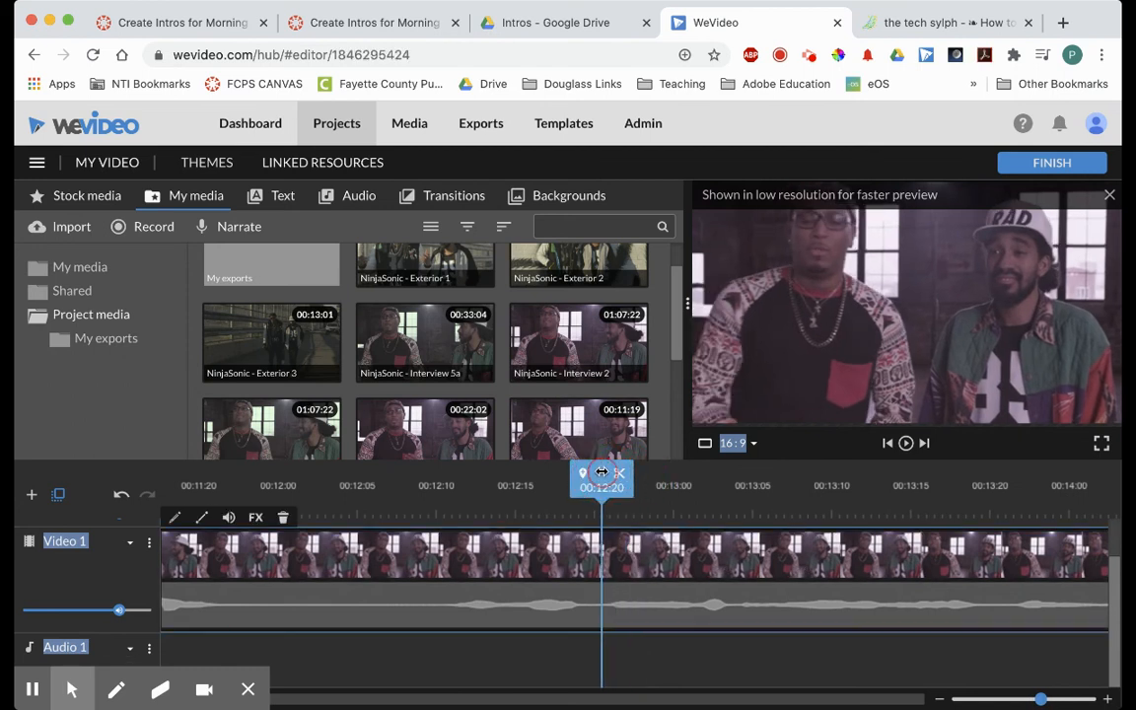
pyautogui.click(620, 477)
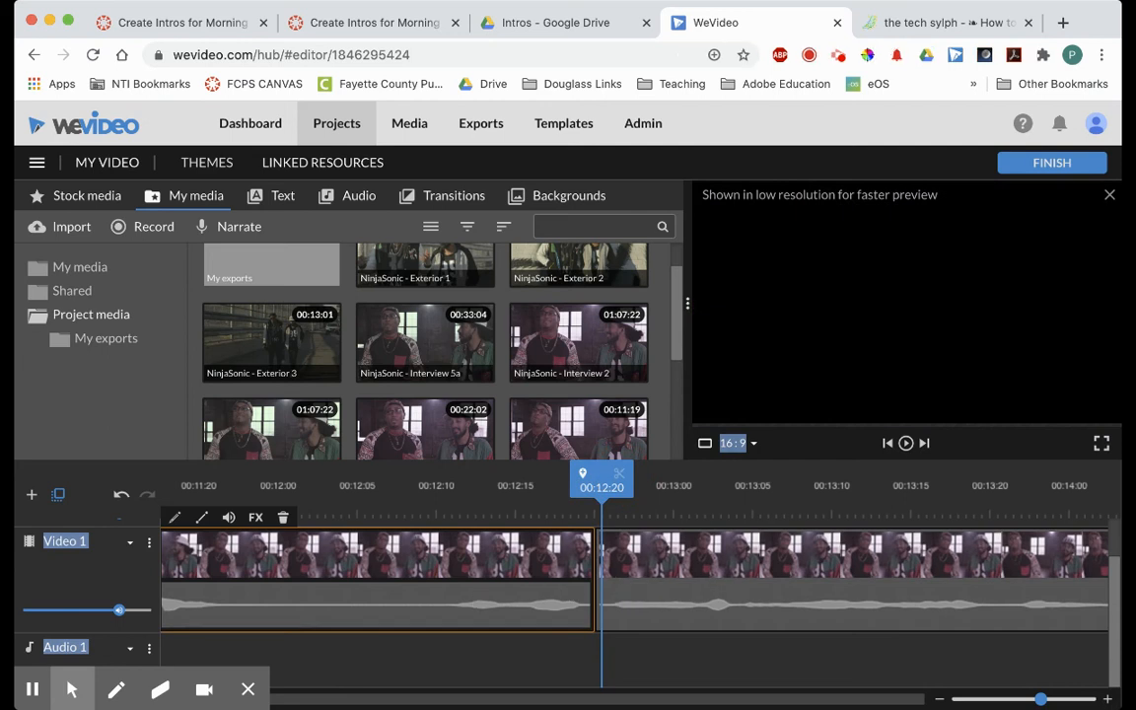
pyautogui.press('Delete')
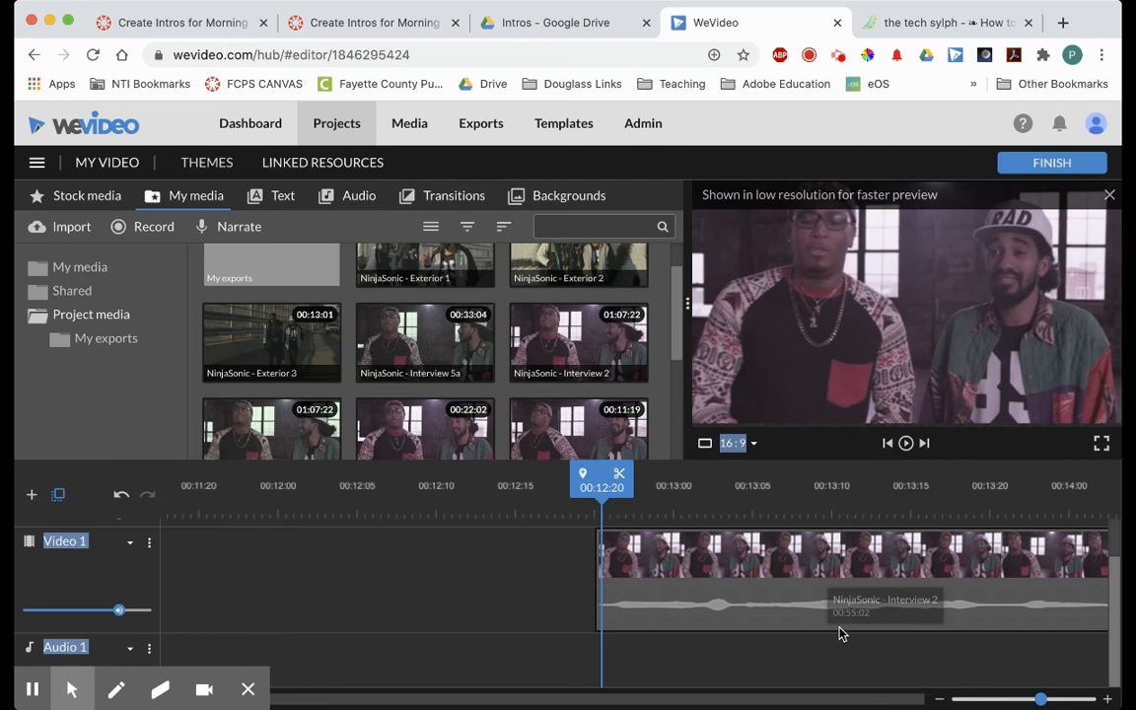
# Step: Play back the trimmed clip from its new start and reposition it on Video 1
pyautogui.press('space')
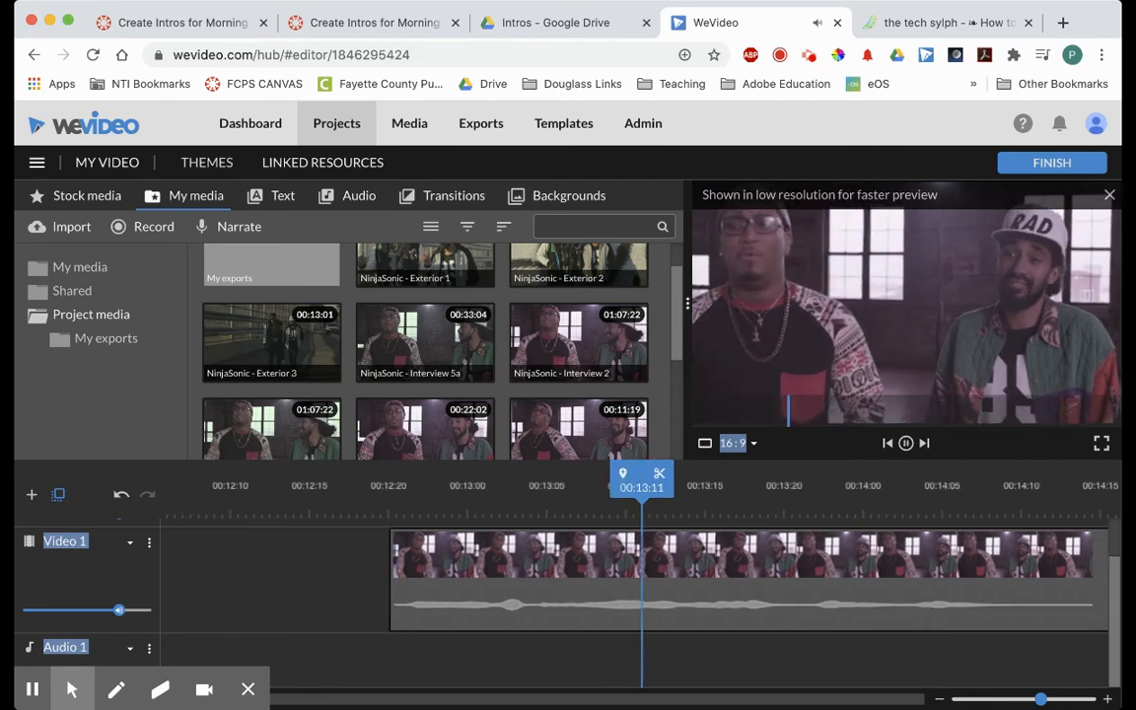
pyautogui.press('space')
pyautogui.moveTo(646, 478); pyautogui.dragTo(273, 474)
pyautogui.press('space')
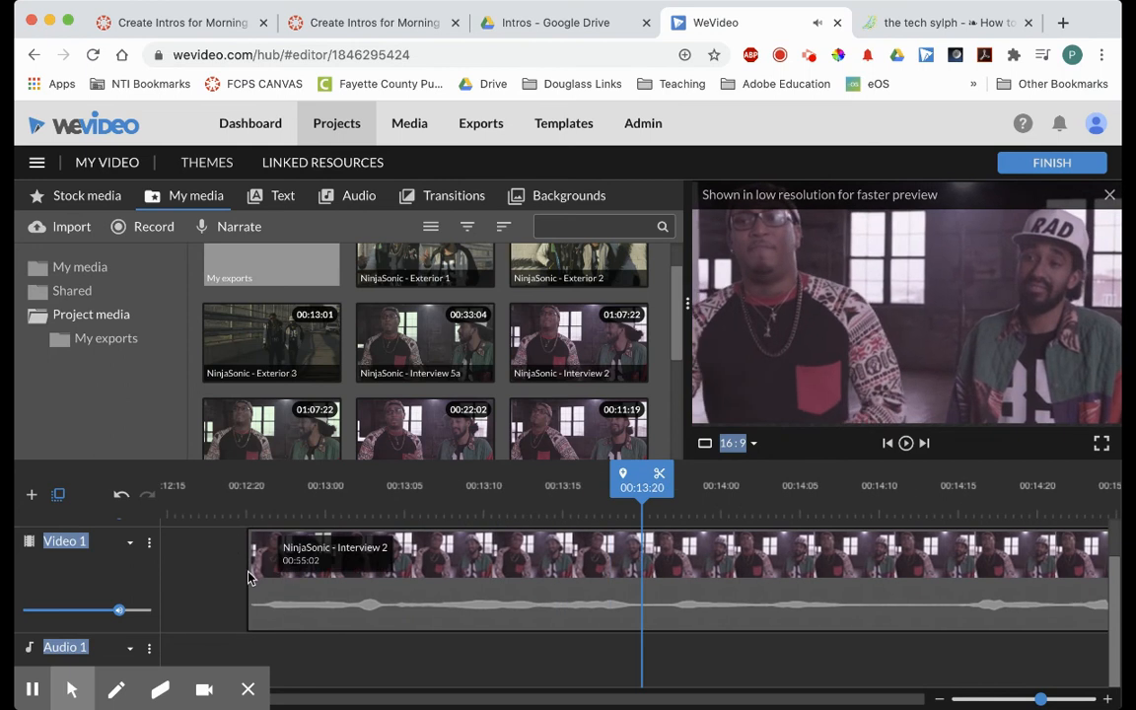
pyautogui.moveTo(249, 578); pyautogui.dragTo(184, 570)
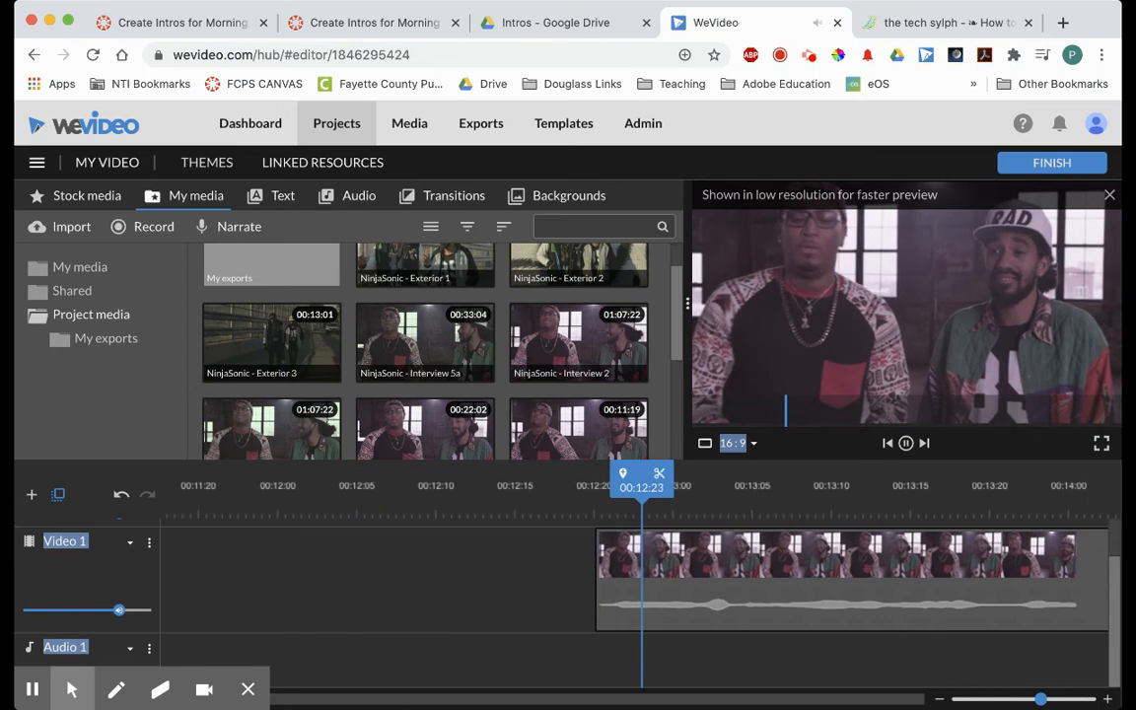
# Step: Zoom out and drag the clip's left edge back to 00:12:00, then play it back
pyautogui.click(216, 577)
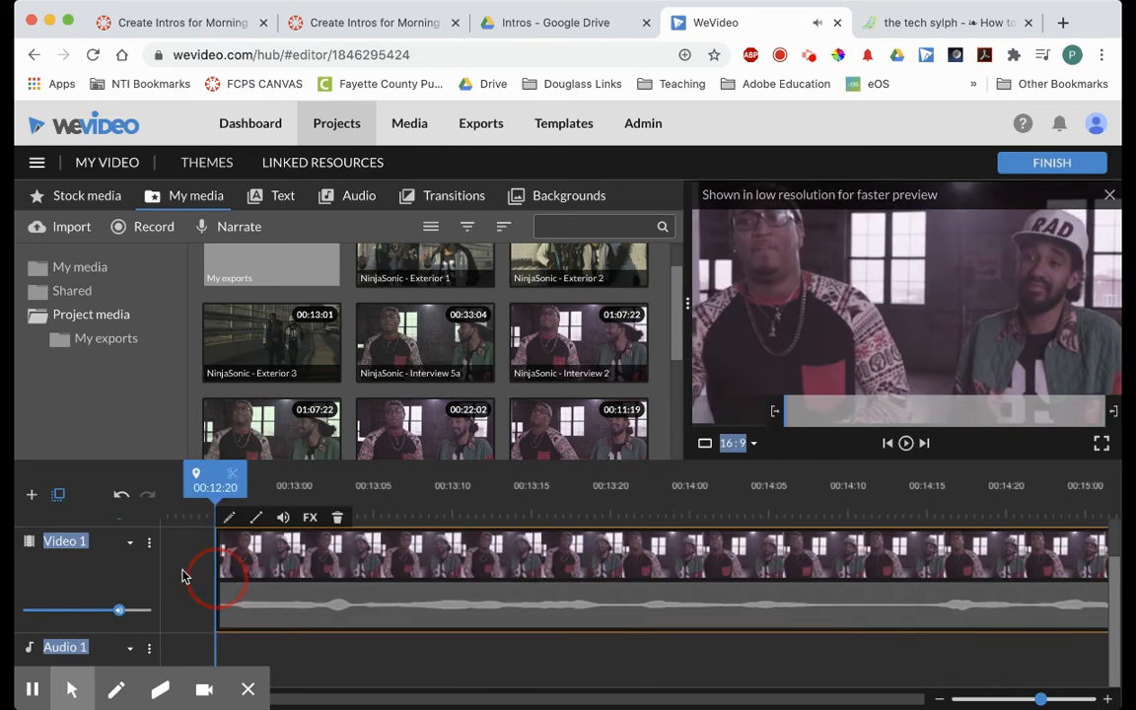
pyautogui.moveTo(216, 578); pyautogui.dragTo(153, 570)
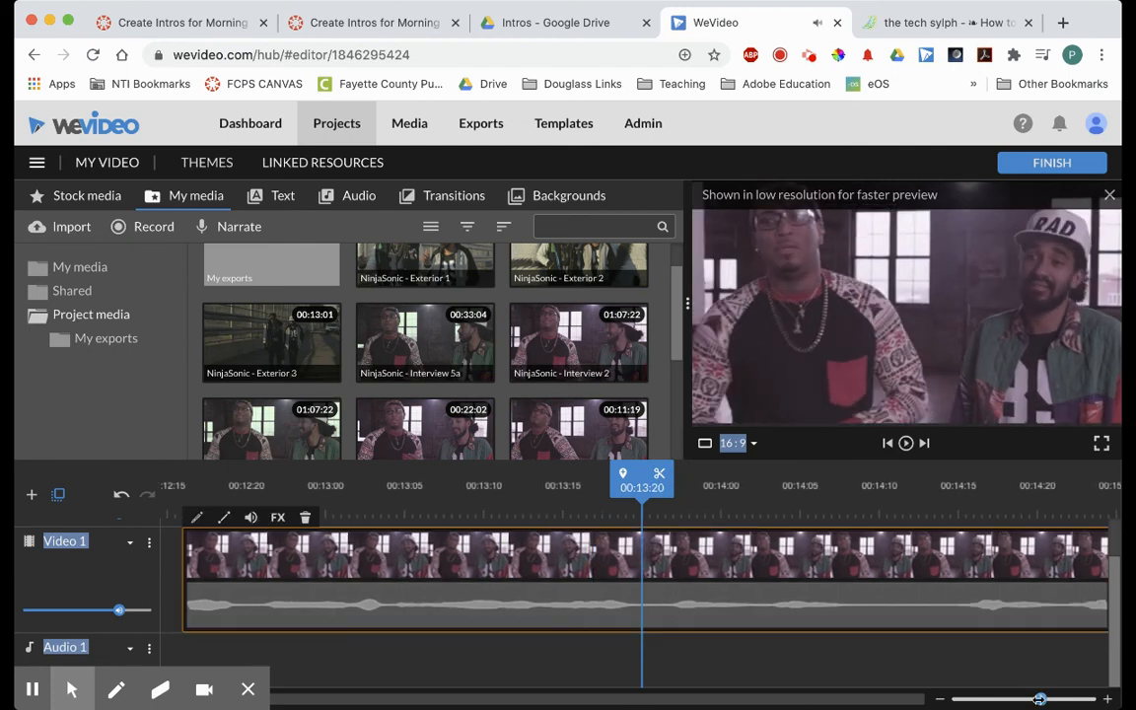
pyautogui.moveTo(1040, 699); pyautogui.dragTo(959, 699)
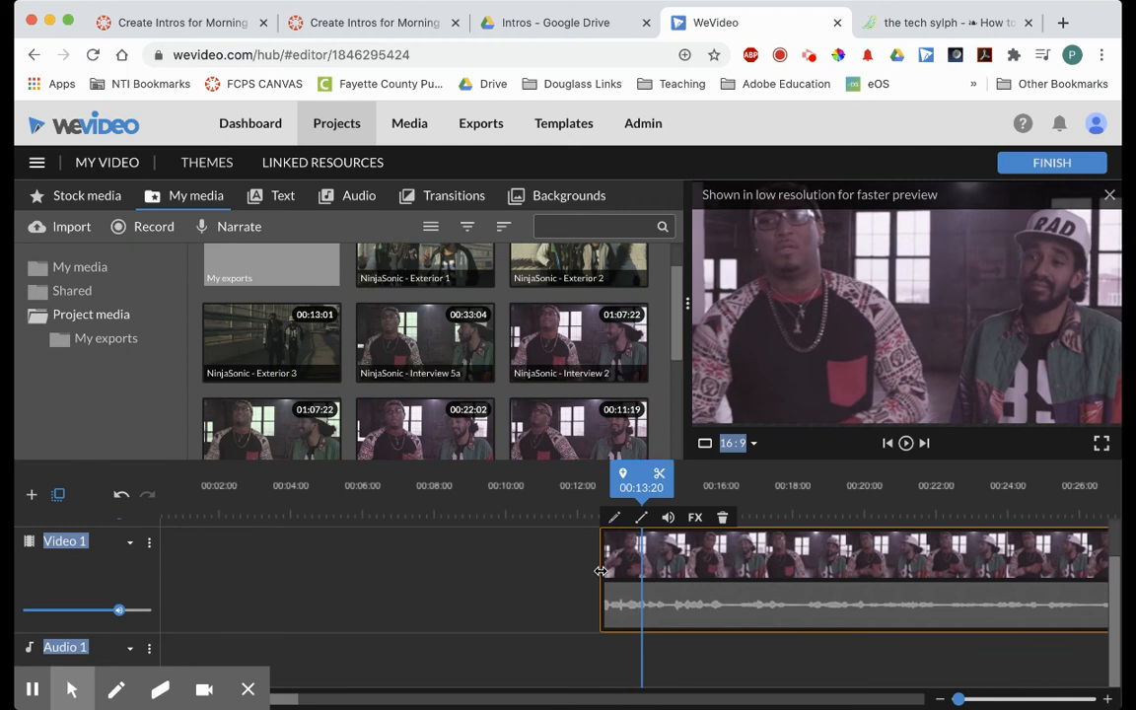
pyautogui.moveTo(601, 570)
pyautogui.mouseDown()
pyautogui.moveTo(559, 567)
pyautogui.moveTo(580, 568)
pyautogui.mouseUp()
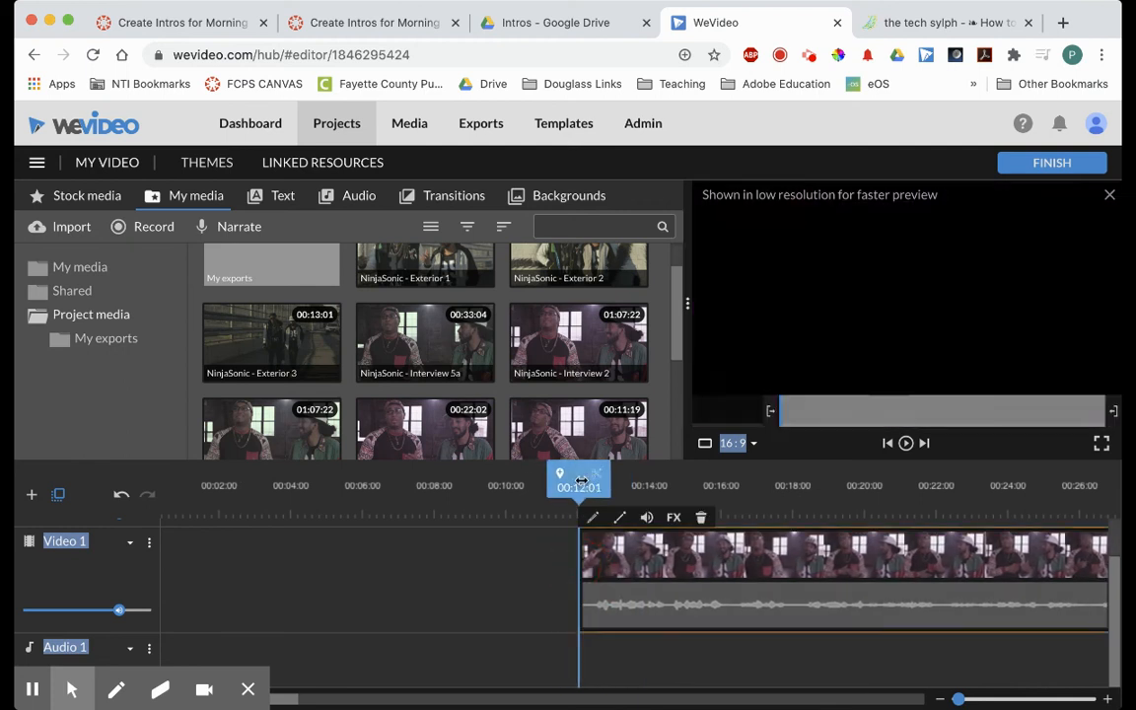
pyautogui.press('space')
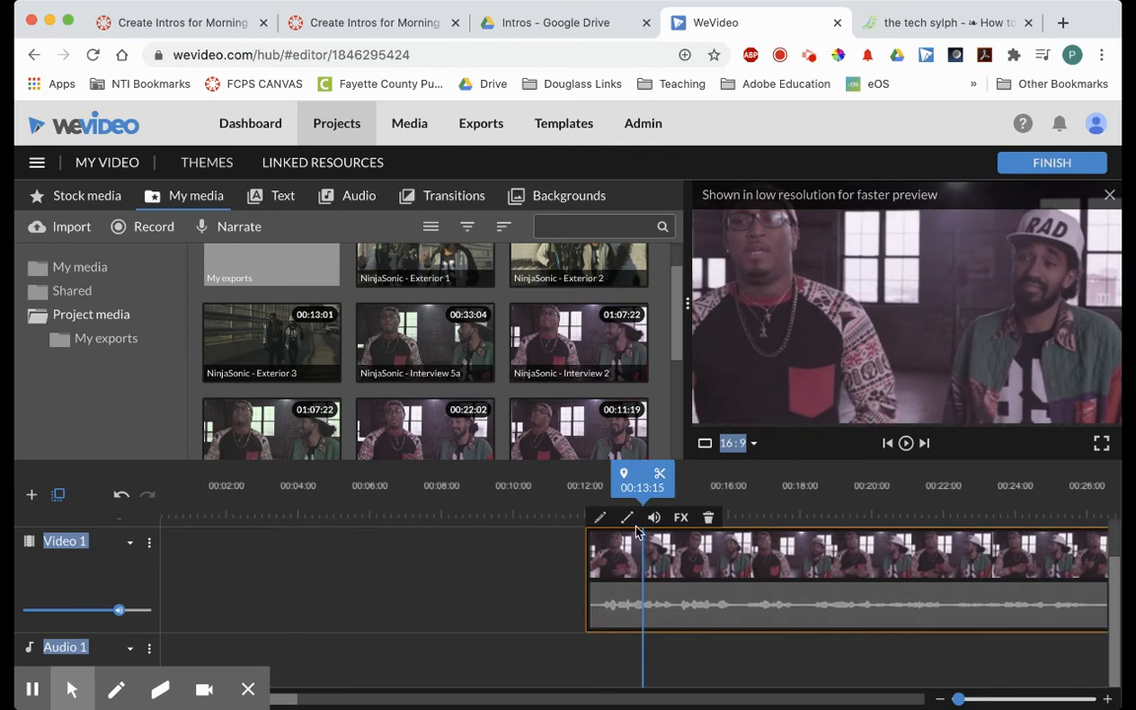
pyautogui.moveTo(592, 473); pyautogui.dragTo(584, 472)
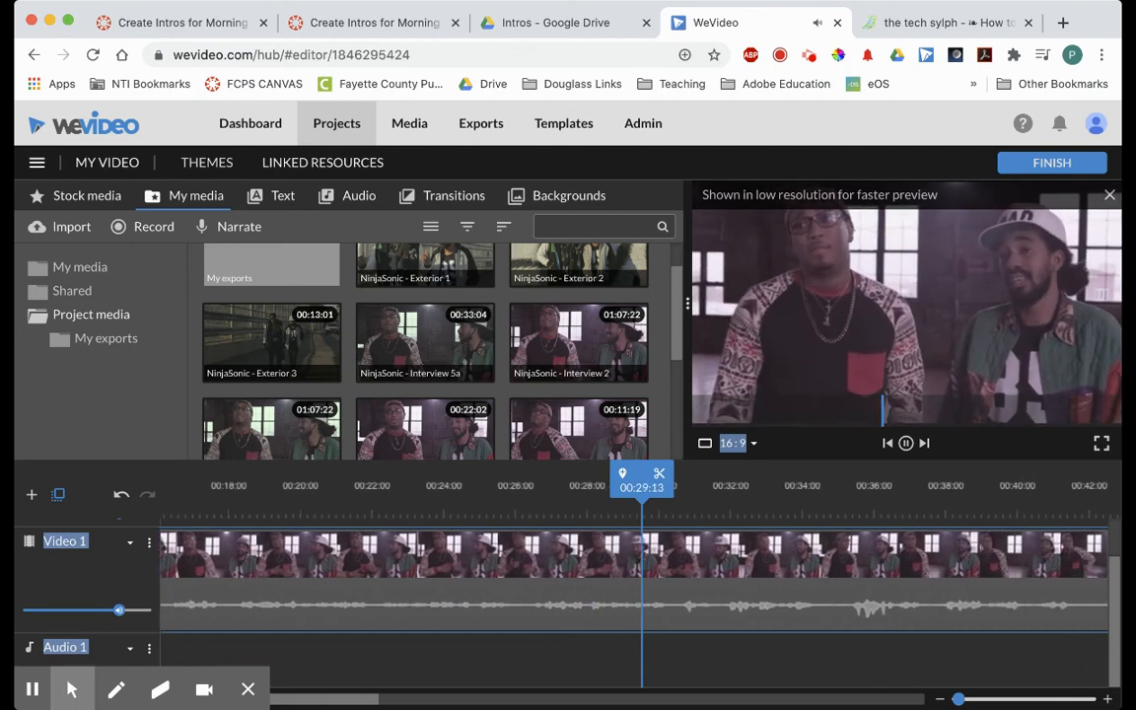
pyautogui.click(636, 476)
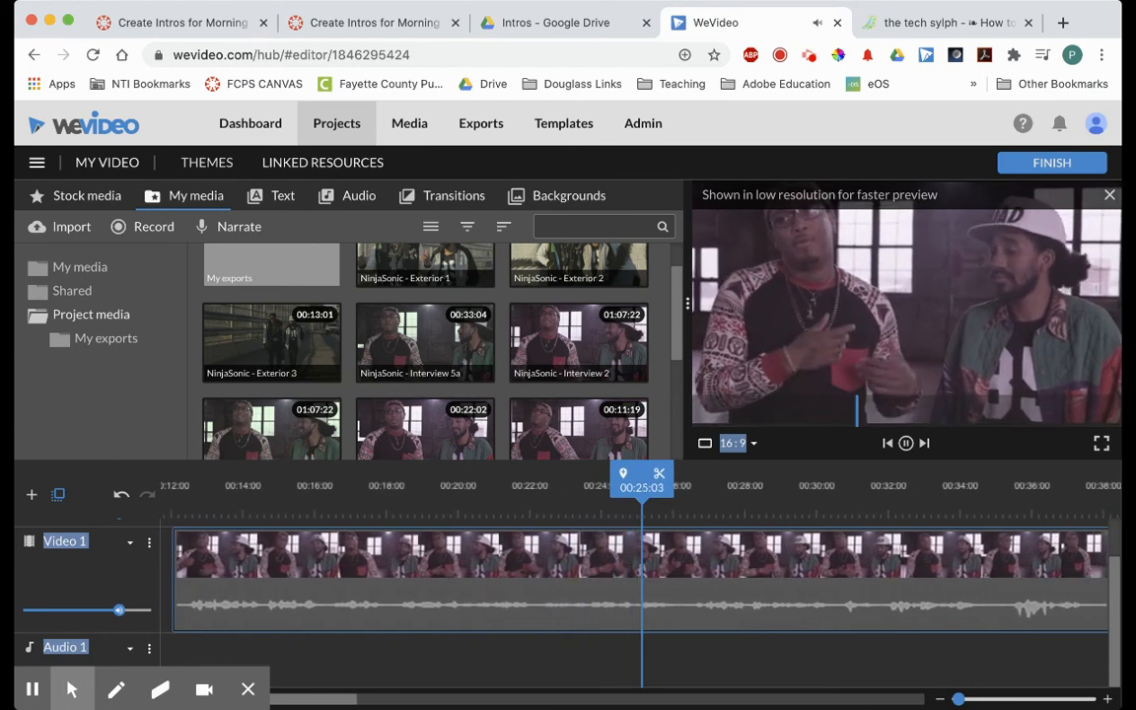
# Step: Pause at 00:25:21 and split the interview clip there
pyautogui.press('space')
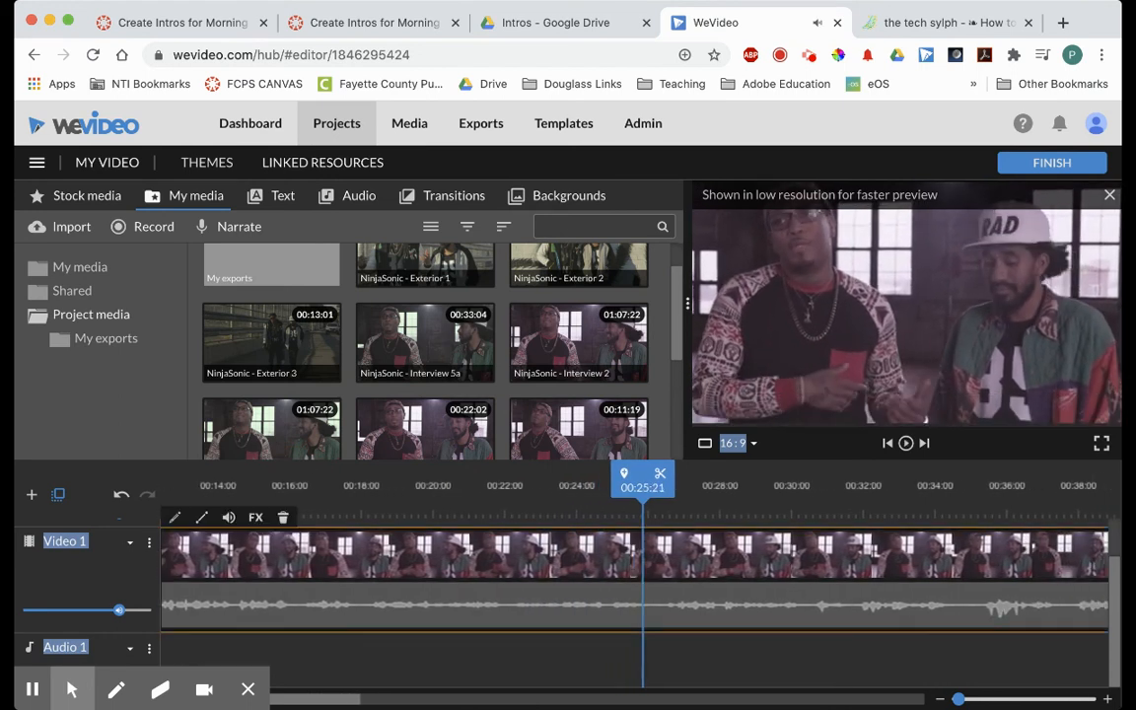
pyautogui.click(661, 479)
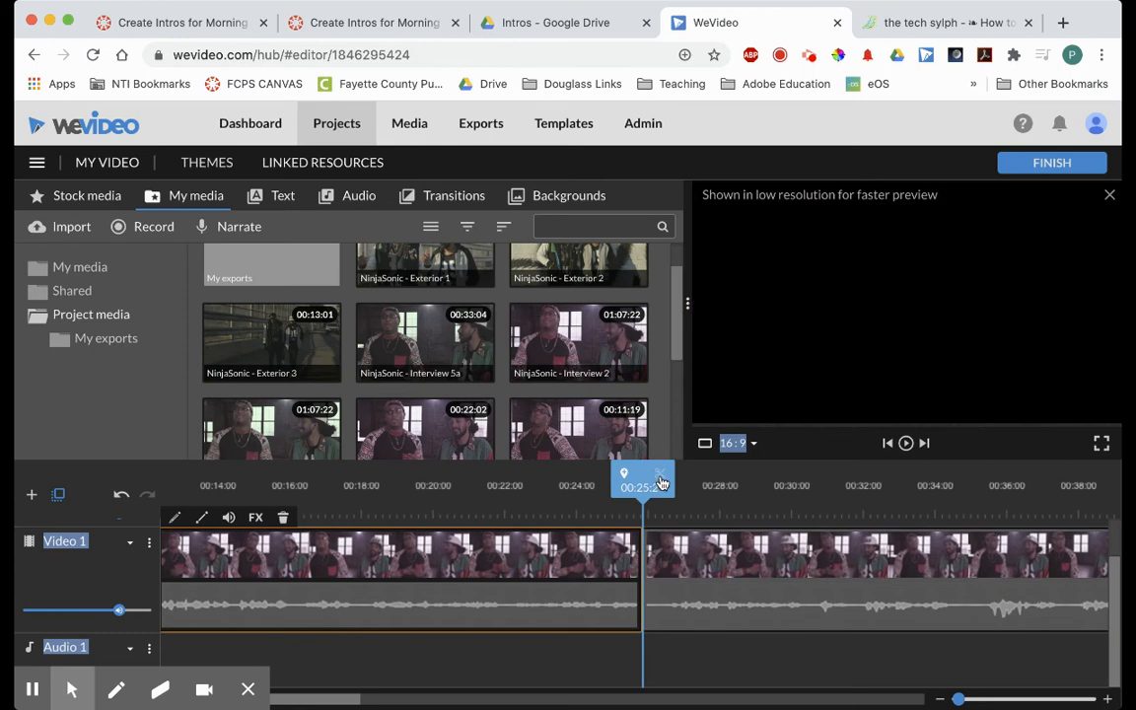
pyautogui.press('space')
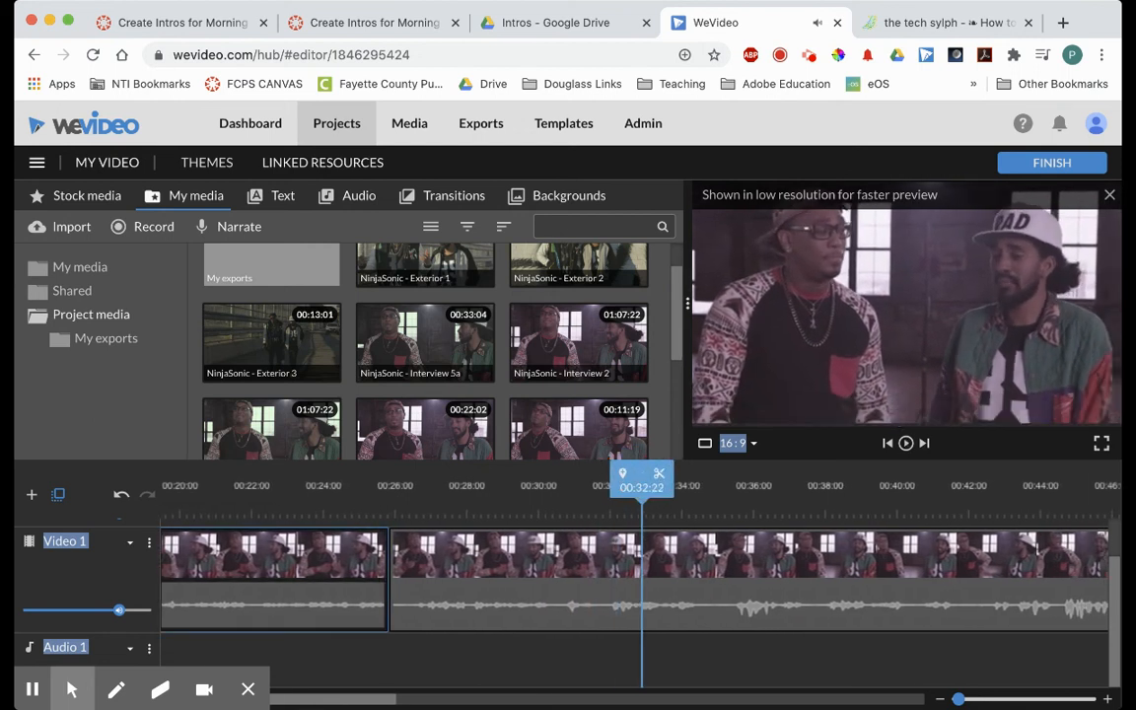
# Step: Split again near 00:31, delete the middle piece, and slide the later footage left to close the gap
pyautogui.moveTo(634, 480); pyautogui.dragTo(606, 479)
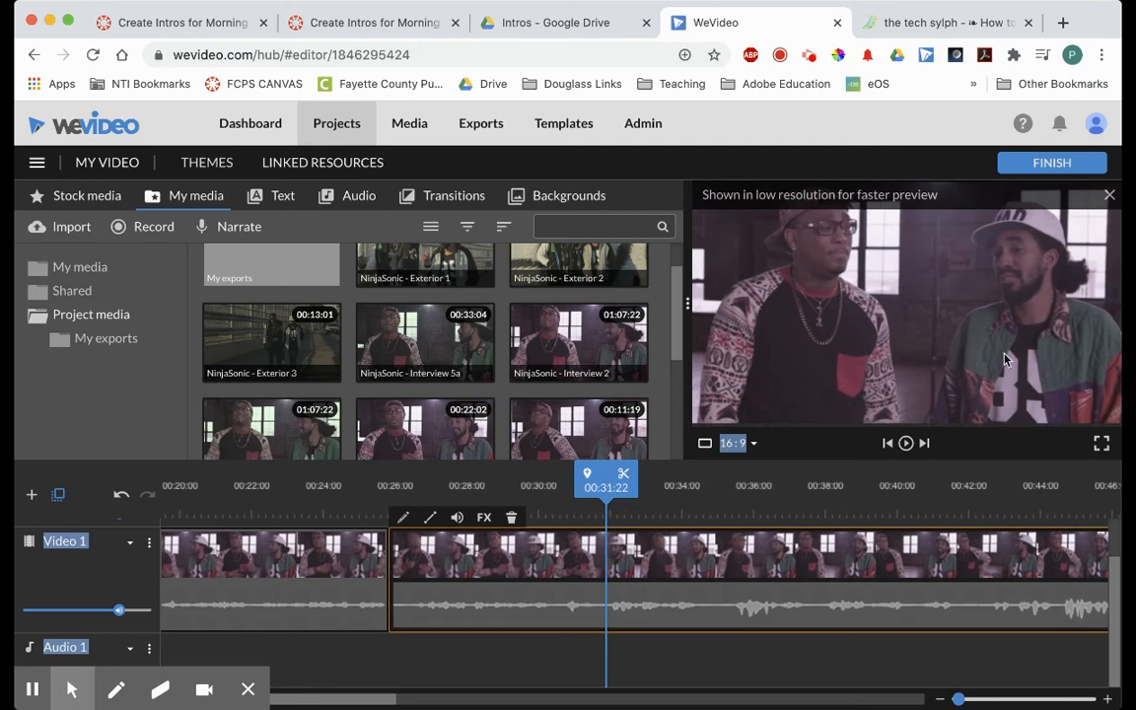
pyautogui.click(627, 480)
pyautogui.click(526, 484)
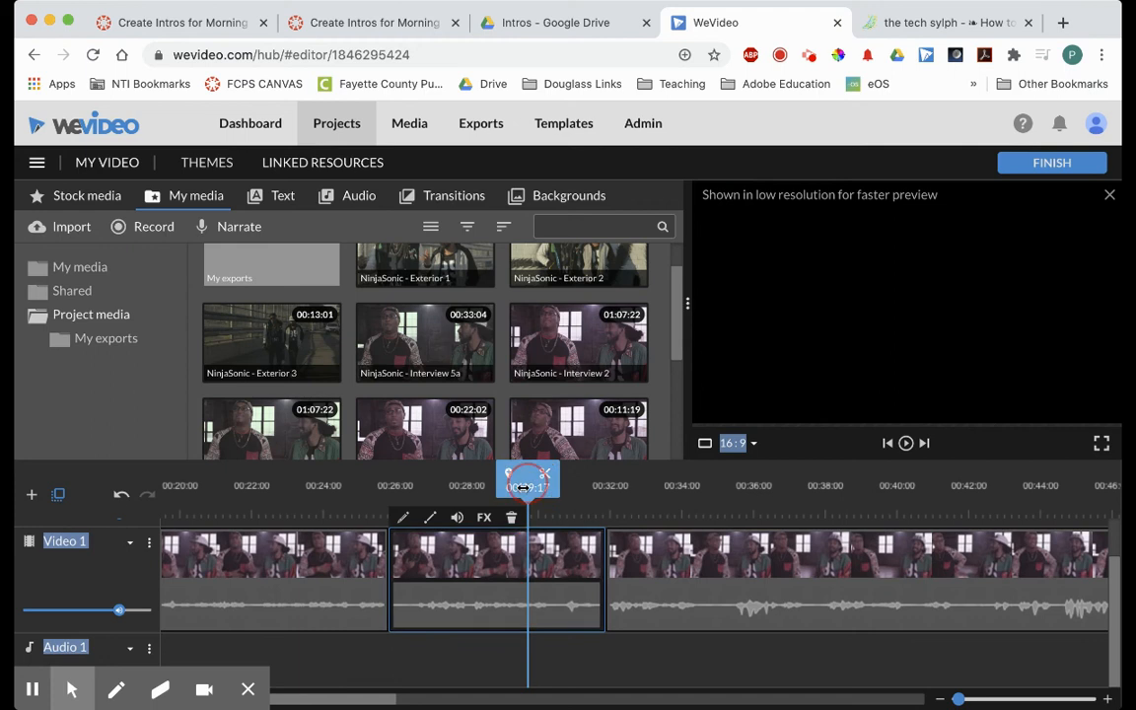
pyautogui.press('Delete')
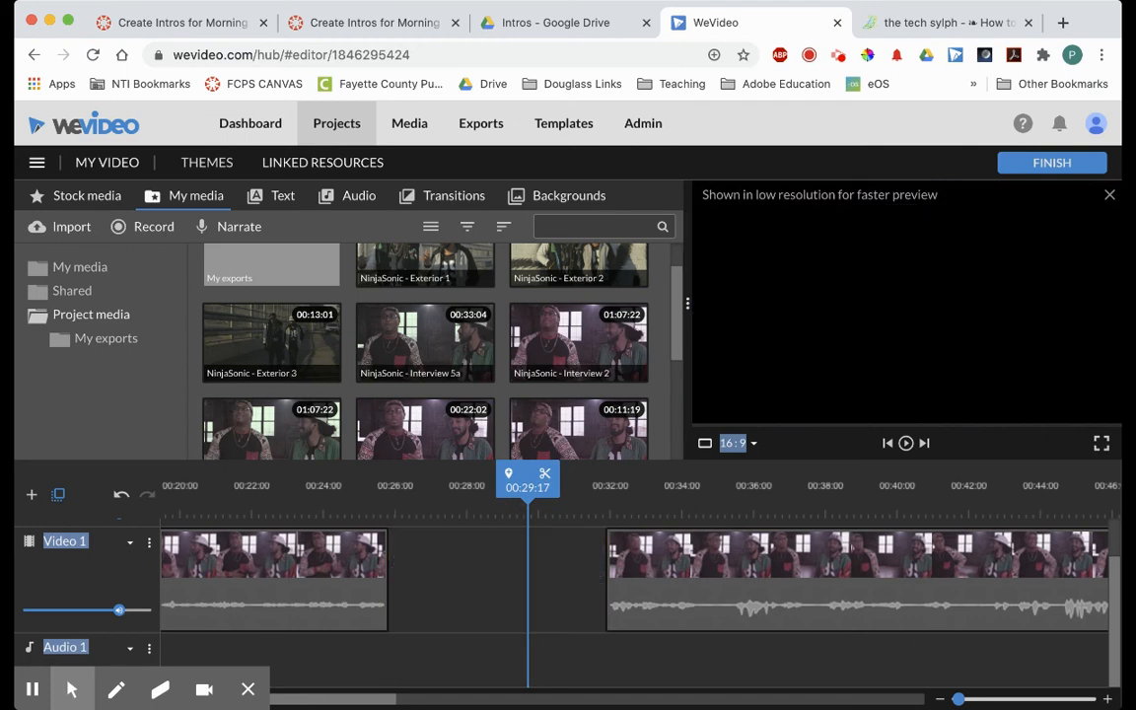
pyautogui.moveTo(931, 578); pyautogui.dragTo(712, 573)
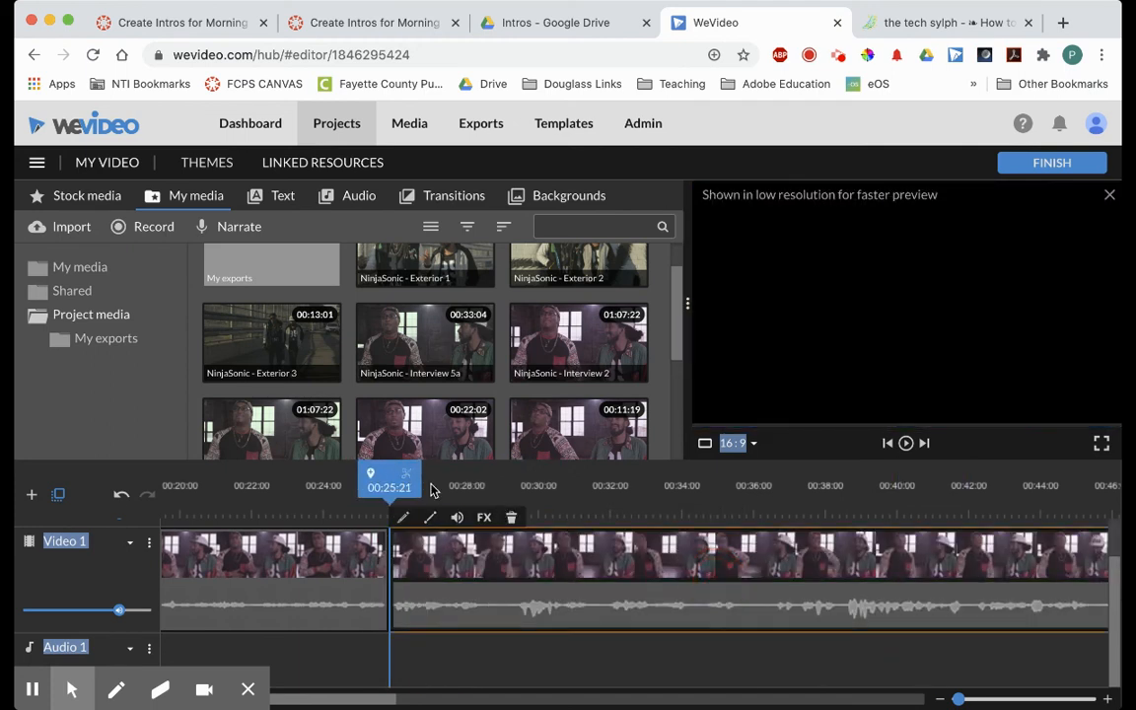
# Step: Play across the join and split the interview clip at 00:35:21
pyautogui.moveTo(388, 480)
pyautogui.mouseDown()
pyautogui.moveTo(405, 481)
pyautogui.moveTo(371, 483)
pyautogui.mouseUp()
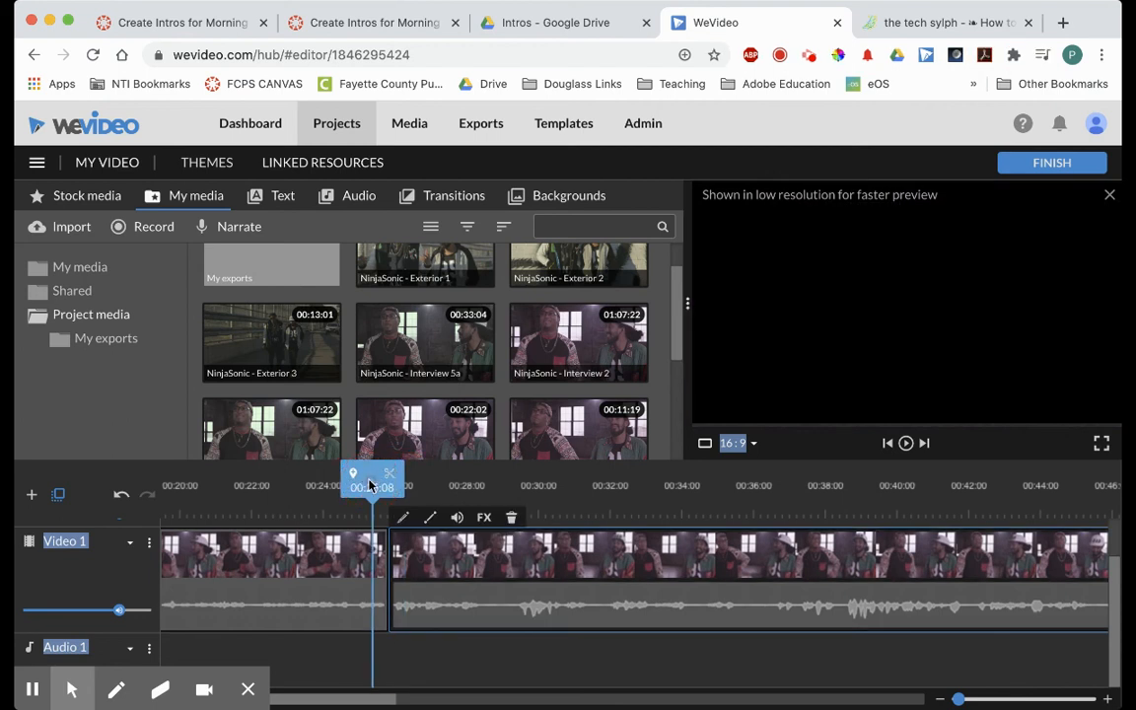
pyautogui.press('space')
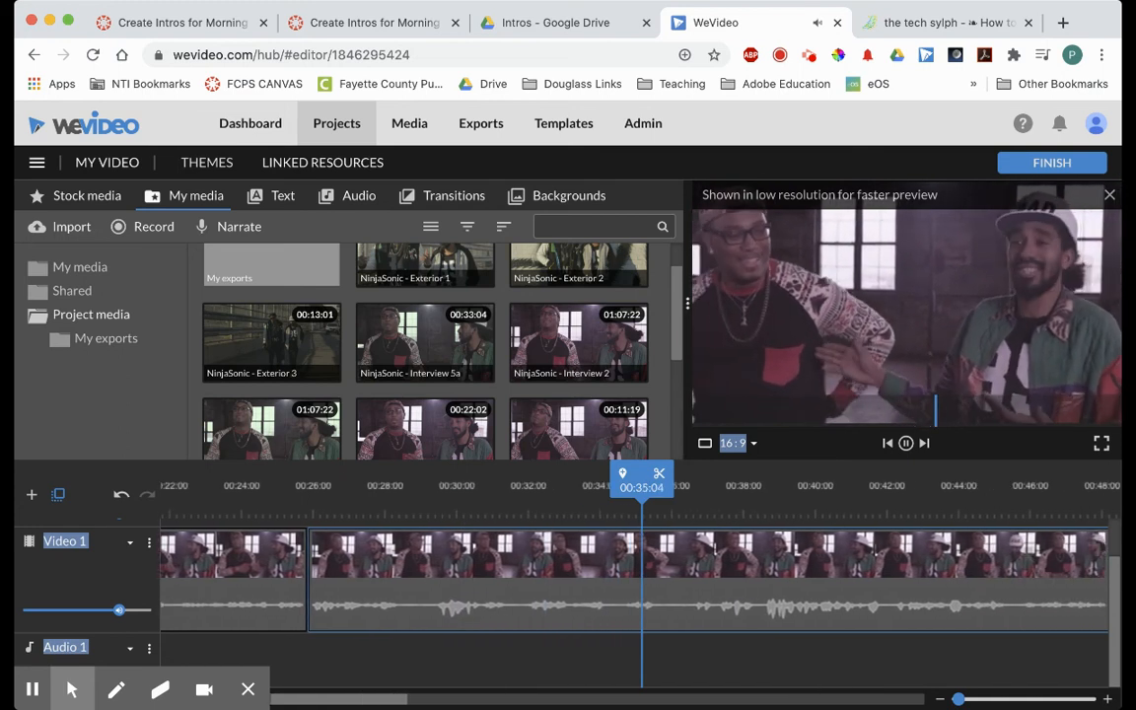
pyautogui.press('space')
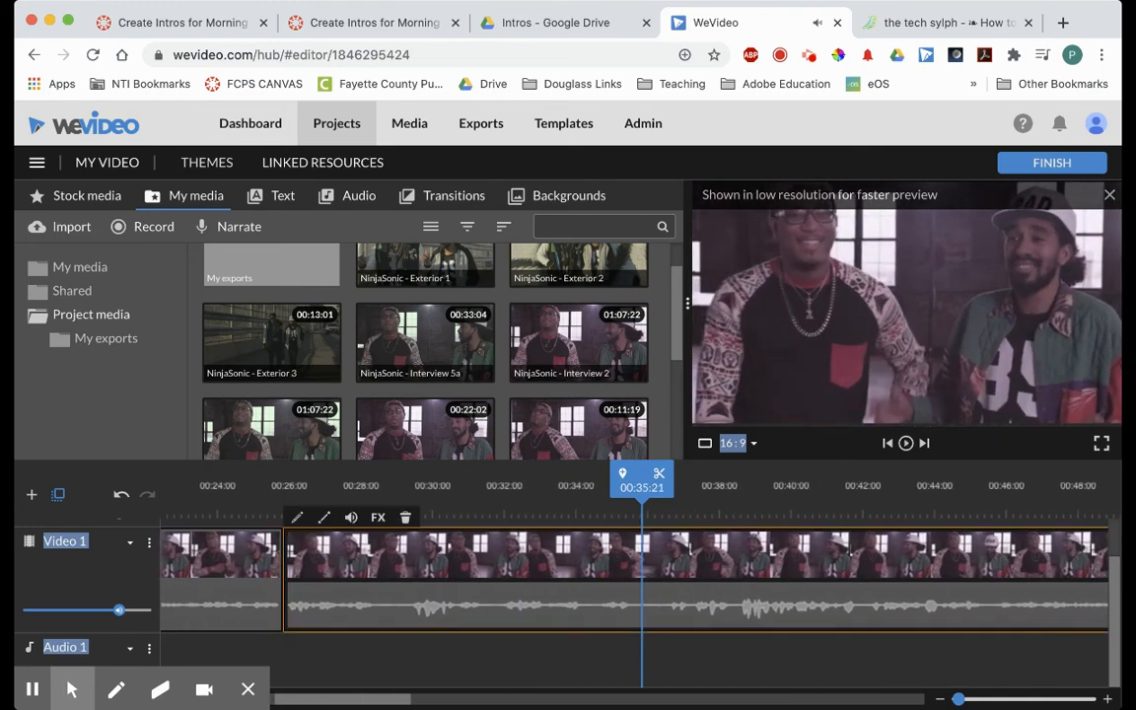
pyautogui.click(660, 483)
# Step: Delete the leftover interview piece after the 00:35:21 cut and return the playhead toward the start
pyautogui.click(714, 574)
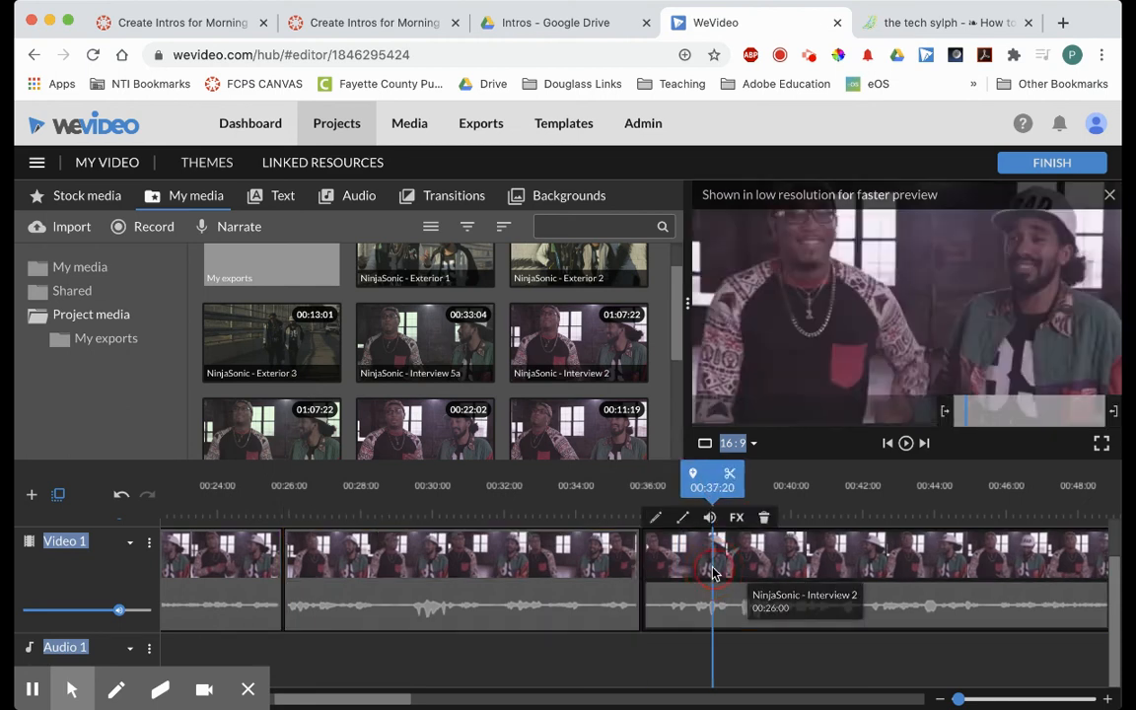
pyautogui.press('Delete')
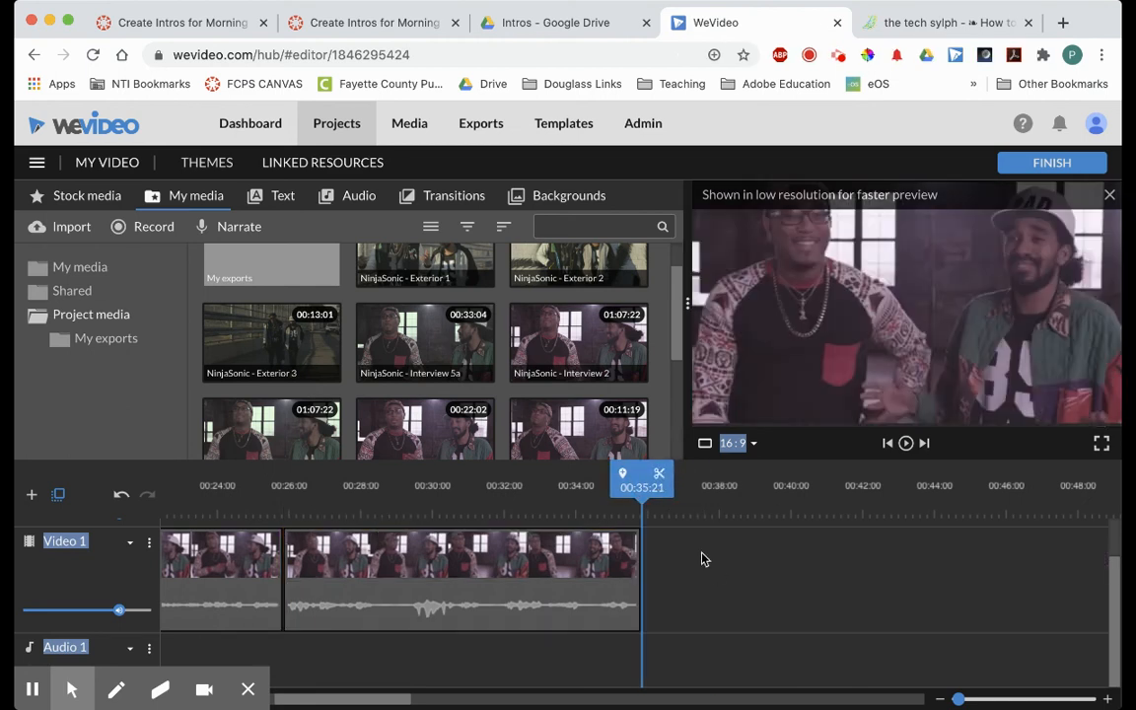
pyautogui.moveTo(639, 477)
pyautogui.mouseDown()
pyautogui.moveTo(292, 478)
pyautogui.moveTo(13, 444)
pyautogui.moveTo(194, 449)
pyautogui.mouseUp()
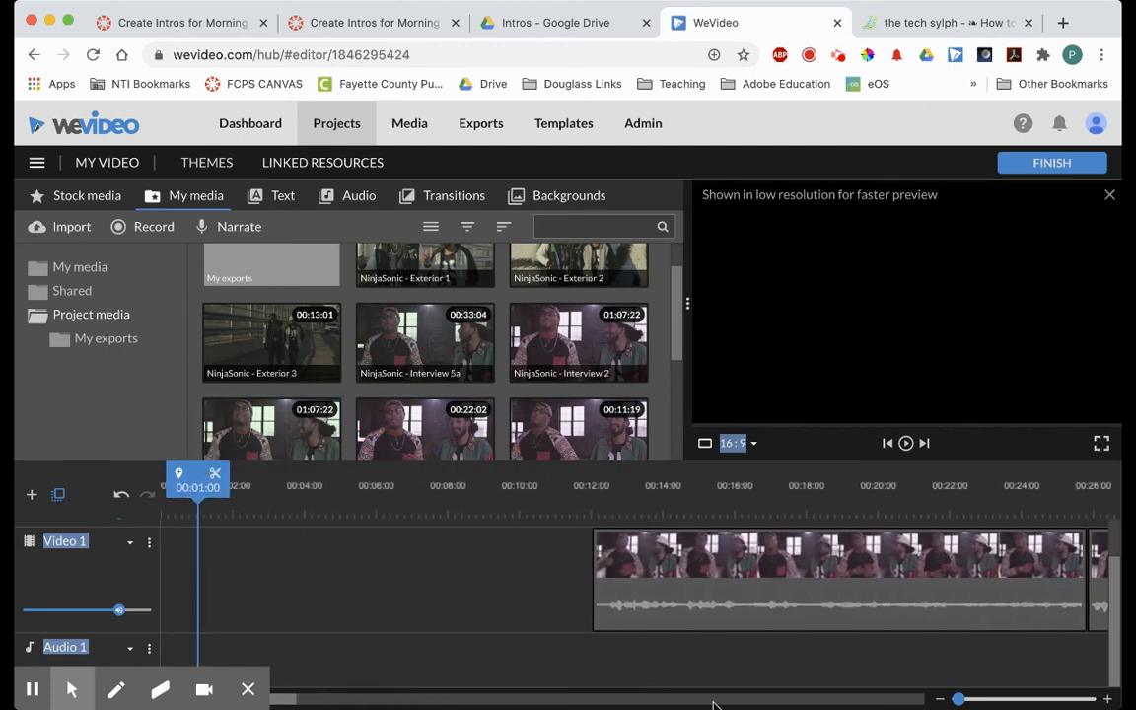
# Step: Zoom the timeline and move both interview clips left to start at 00:00
pyautogui.moveTo(959, 698); pyautogui.dragTo(975, 698)
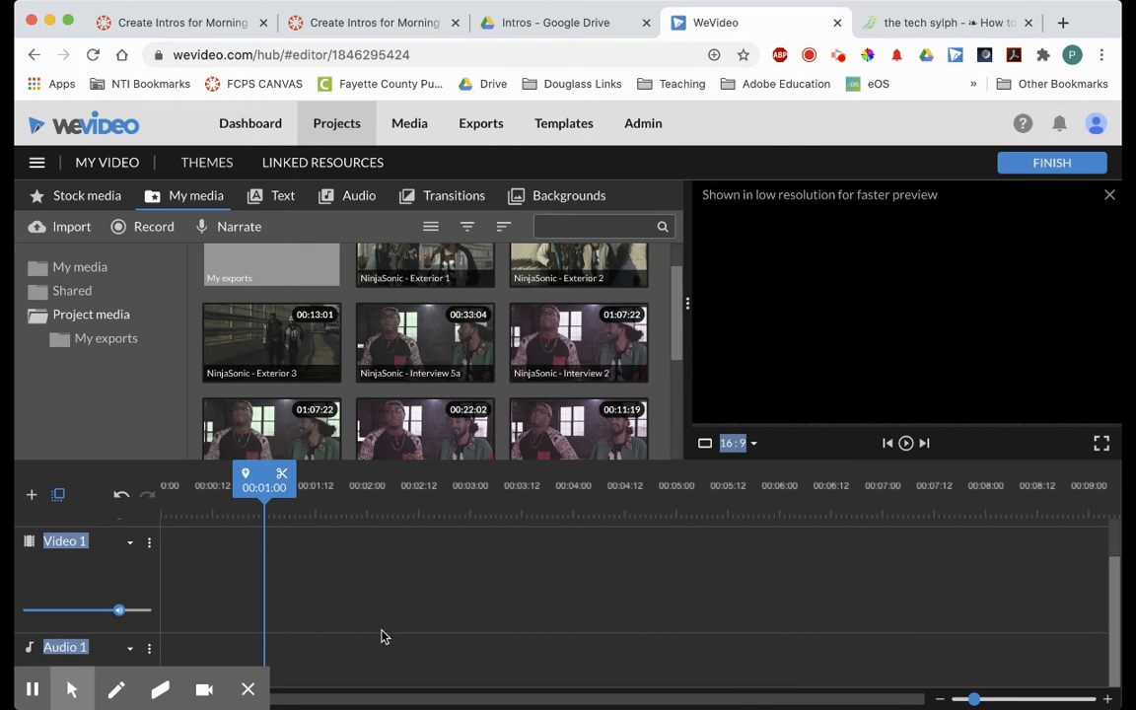
pyautogui.moveTo(975, 700)
pyautogui.mouseDown()
pyautogui.moveTo(991, 699)
pyautogui.moveTo(957, 699)
pyautogui.mouseUp()
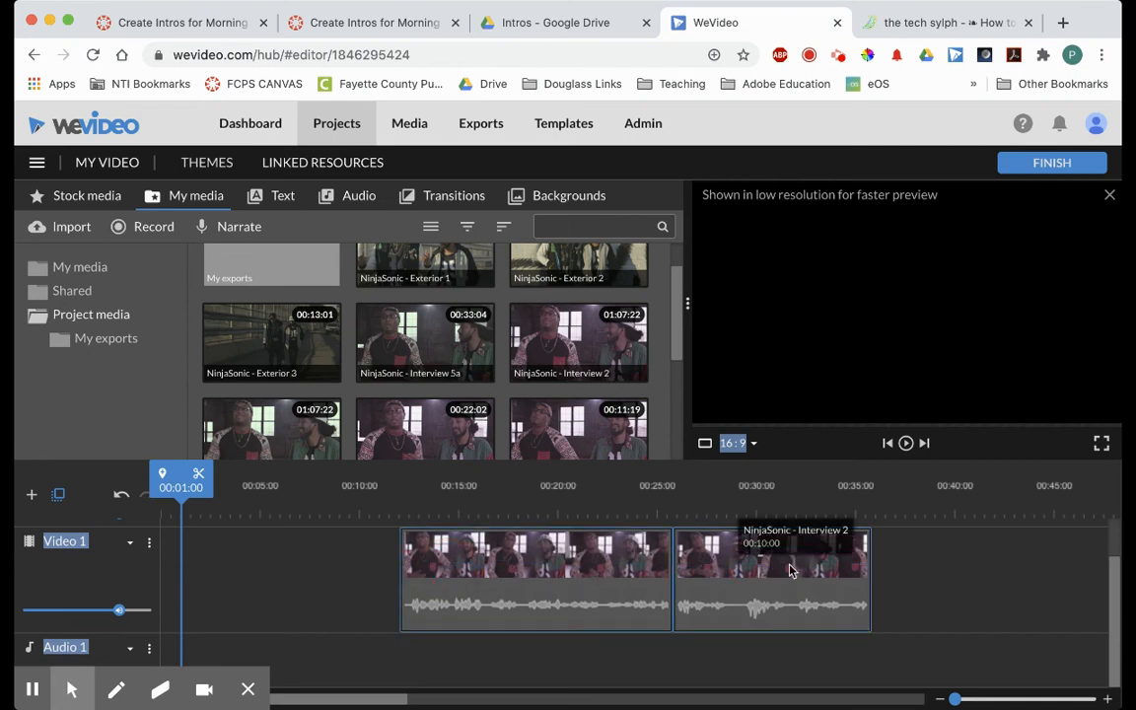
pyautogui.moveTo(780, 581); pyautogui.dragTo(505, 570)
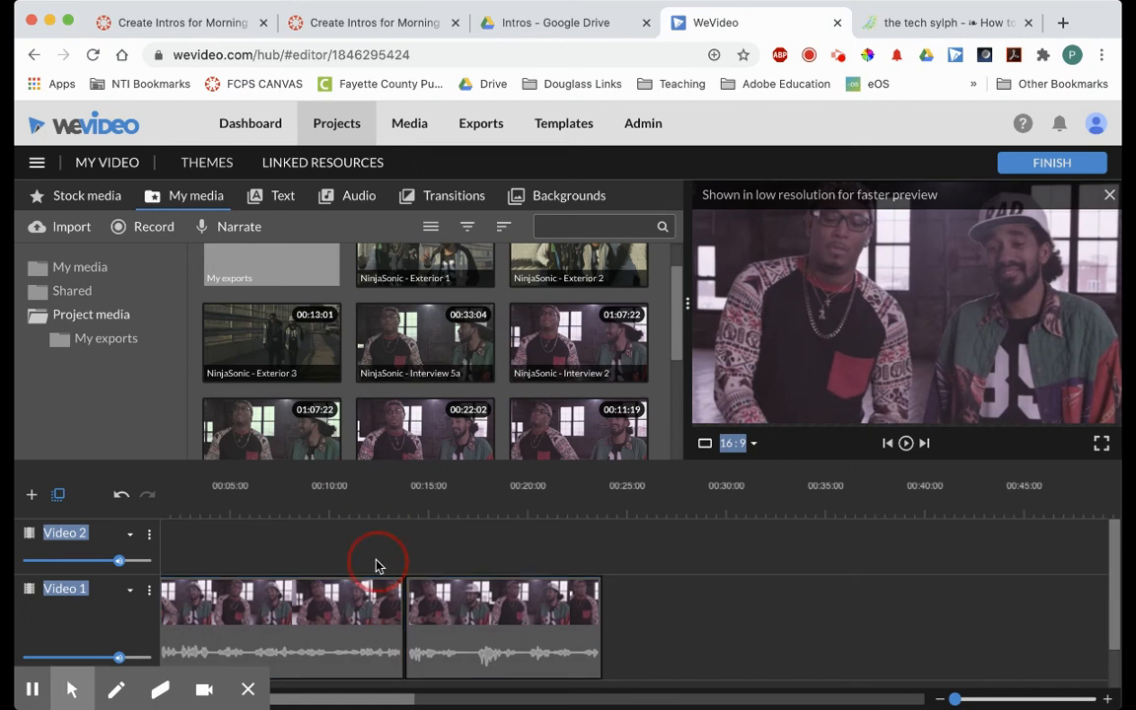
# Step: Play the first interview clip and set the playhead back to about 00:09
pyautogui.click(376, 592)
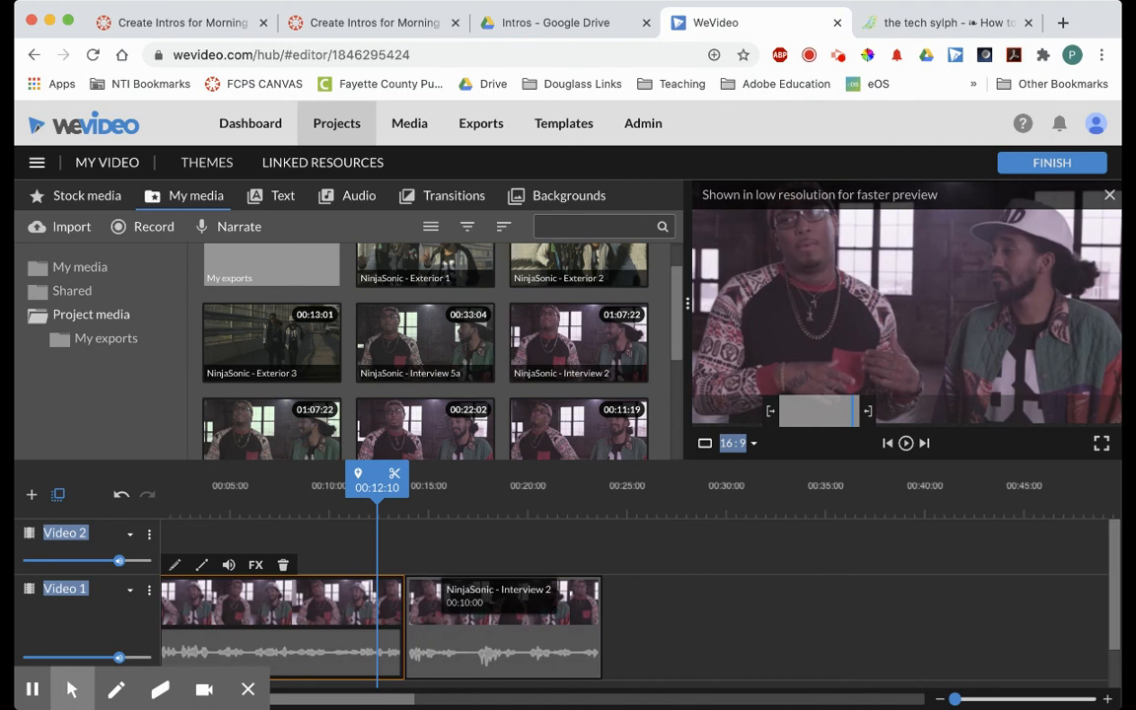
pyautogui.press('space')
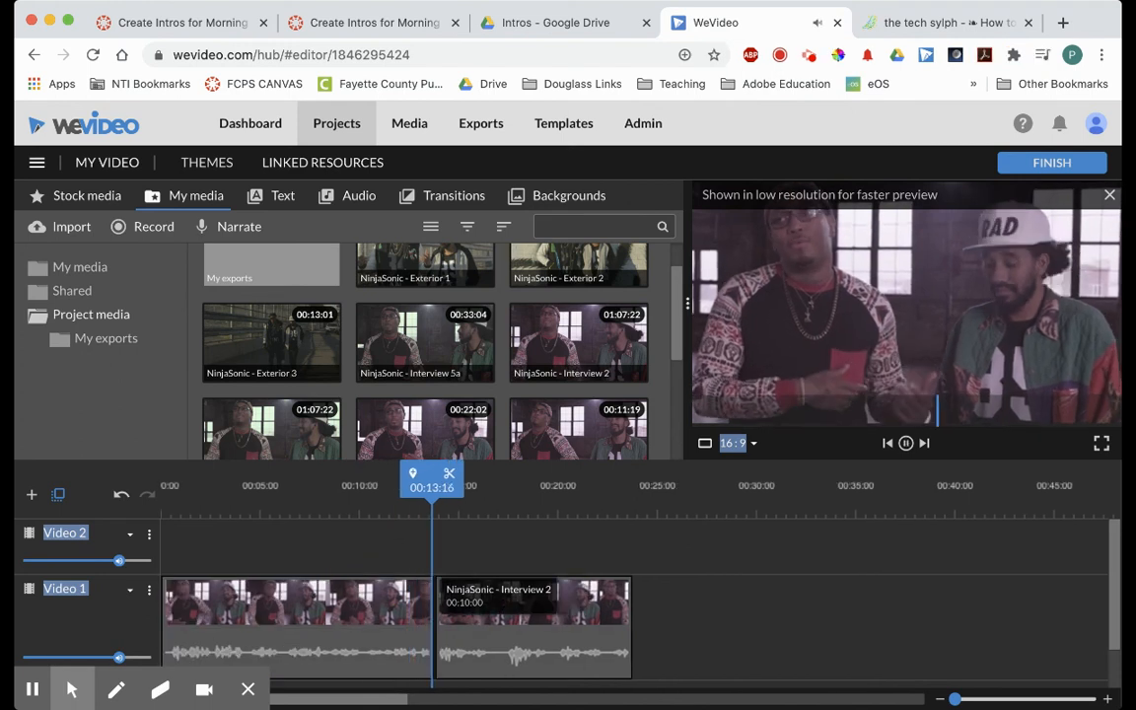
pyautogui.click(427, 592)
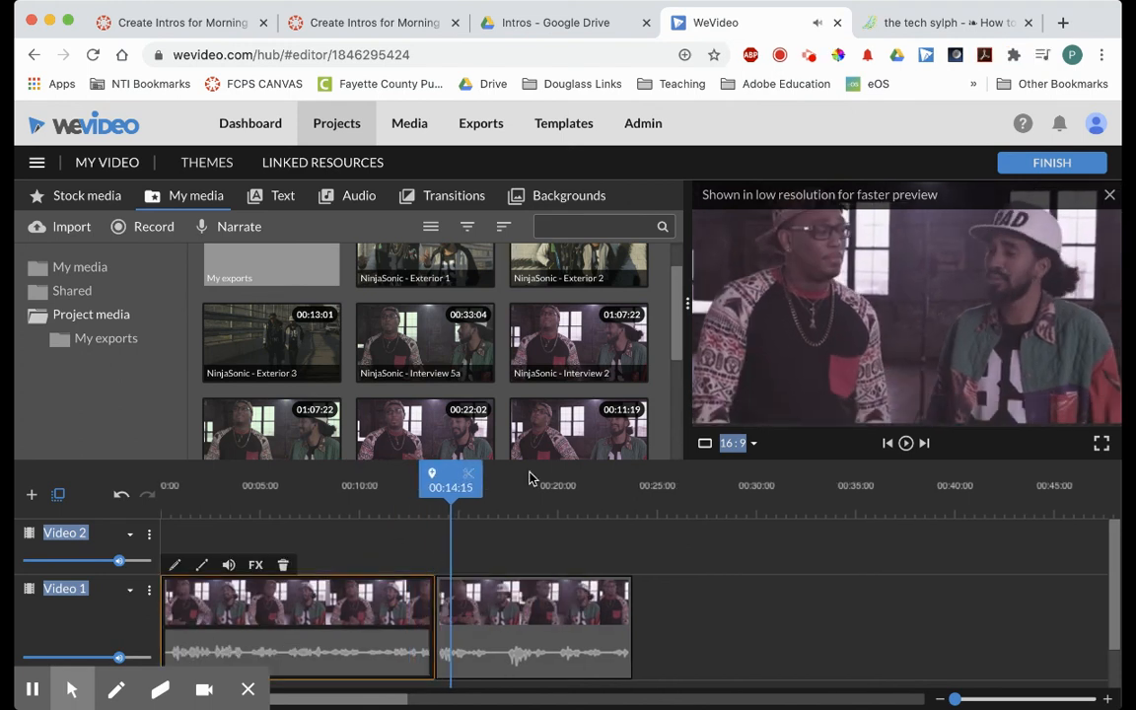
pyautogui.moveTo(444, 483); pyautogui.dragTo(340, 487)
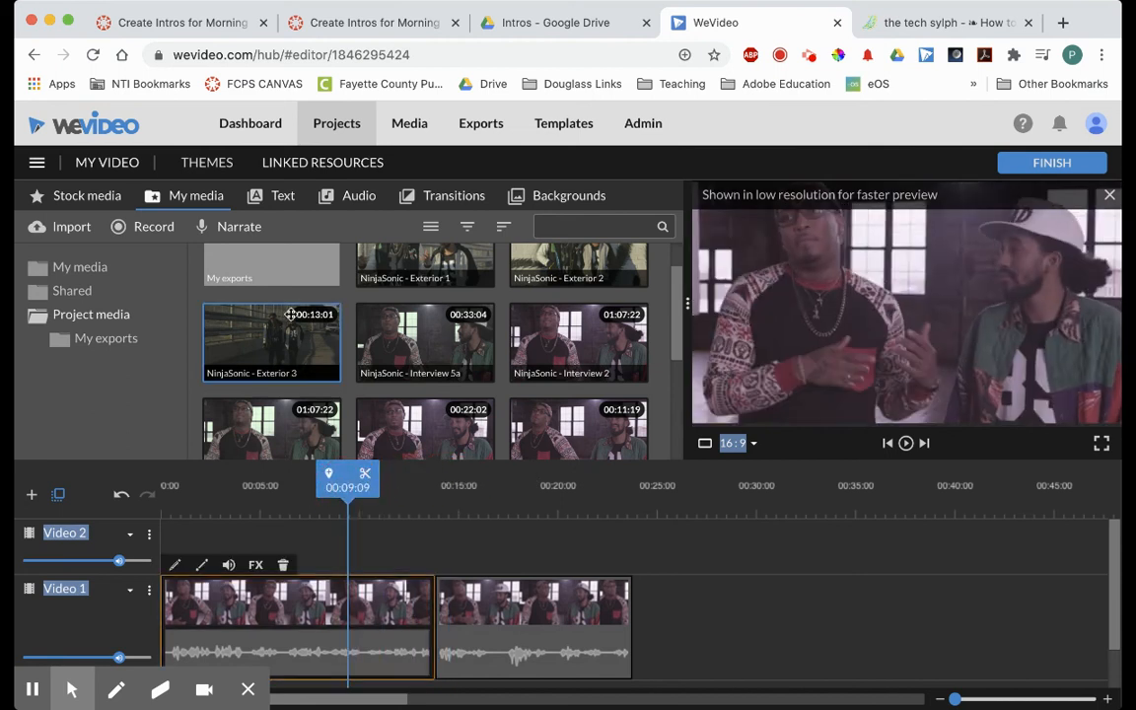
# Step: Place NinjaSonic - Exterior 3 on Video 2 and trim both its ends to a short B-roll clip
pyautogui.moveTo(289, 334); pyautogui.dragTo(330, 536)
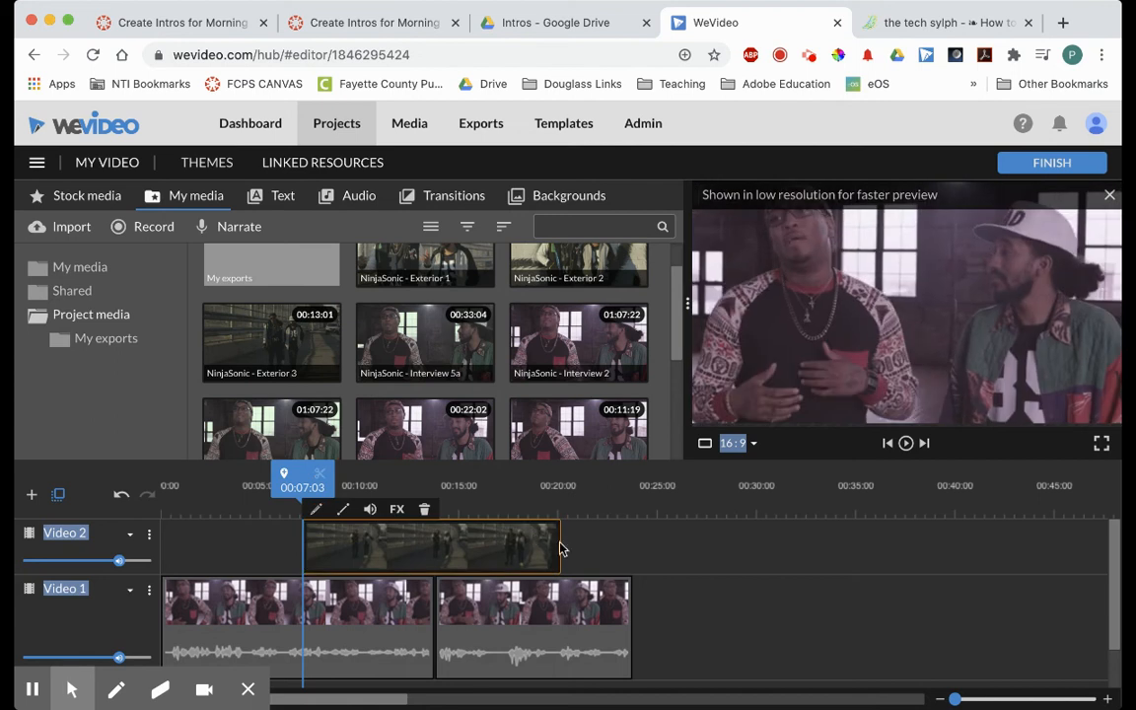
pyautogui.moveTo(556, 544); pyautogui.dragTo(512, 544)
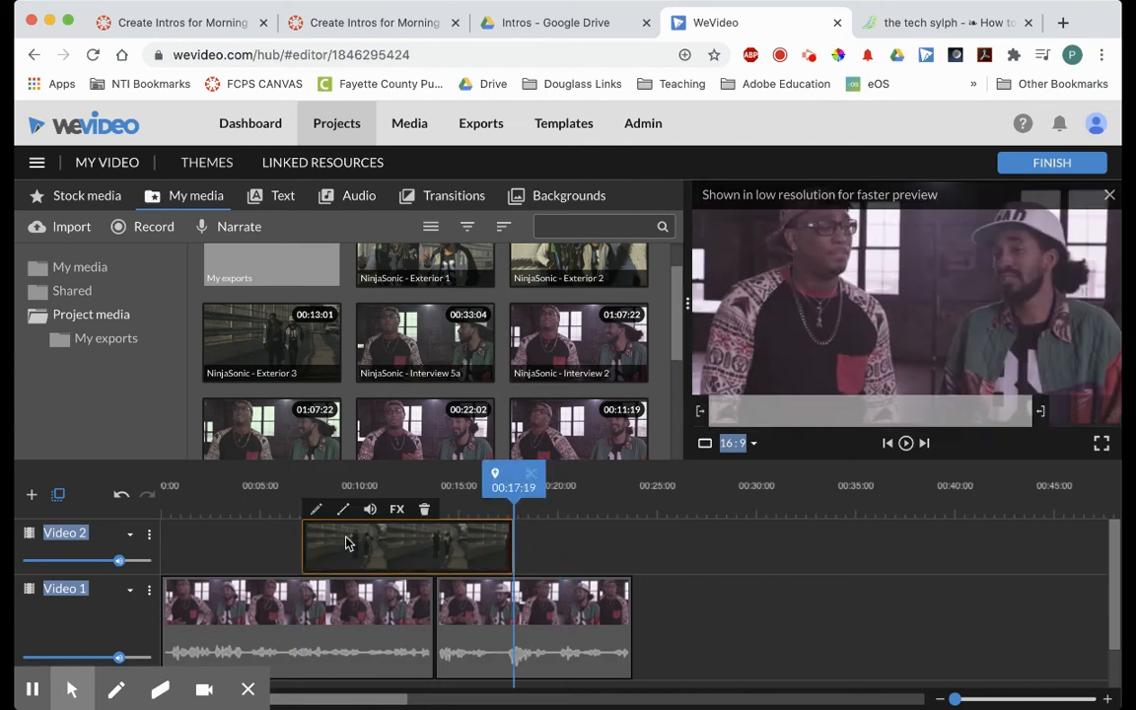
pyautogui.moveTo(306, 541); pyautogui.dragTo(428, 548)
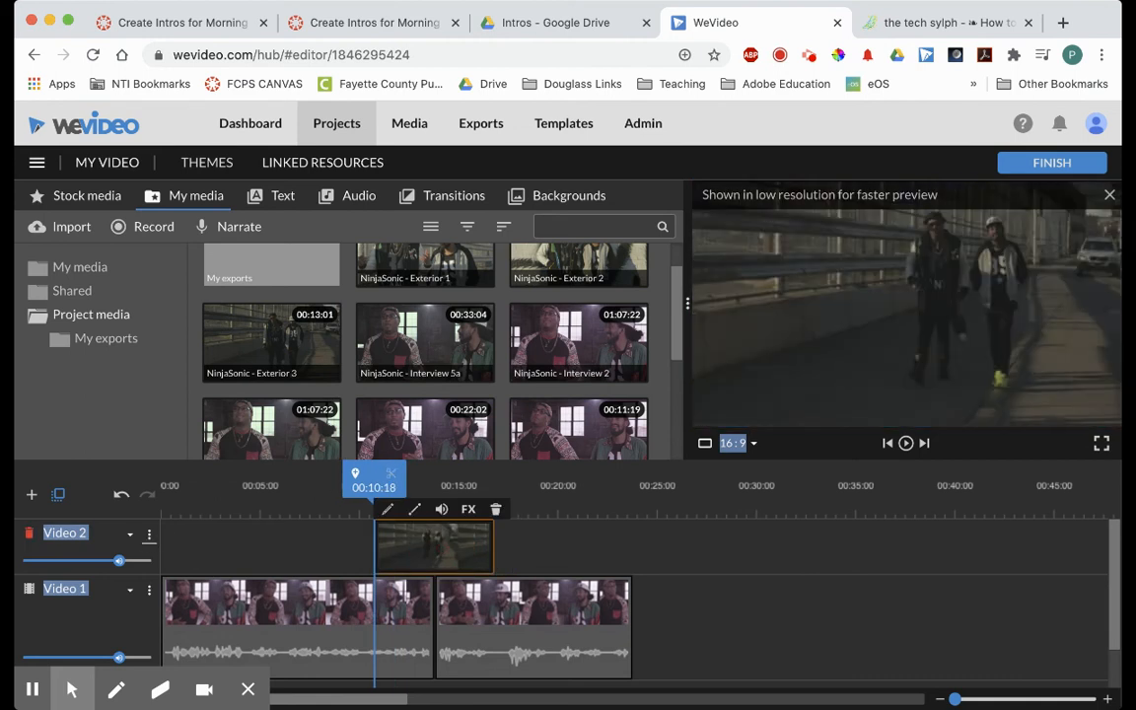
# Step: Show levels on the Video 2 track and lower its volume to 5%
pyautogui.click(149, 538)
pyautogui.click(244, 546)
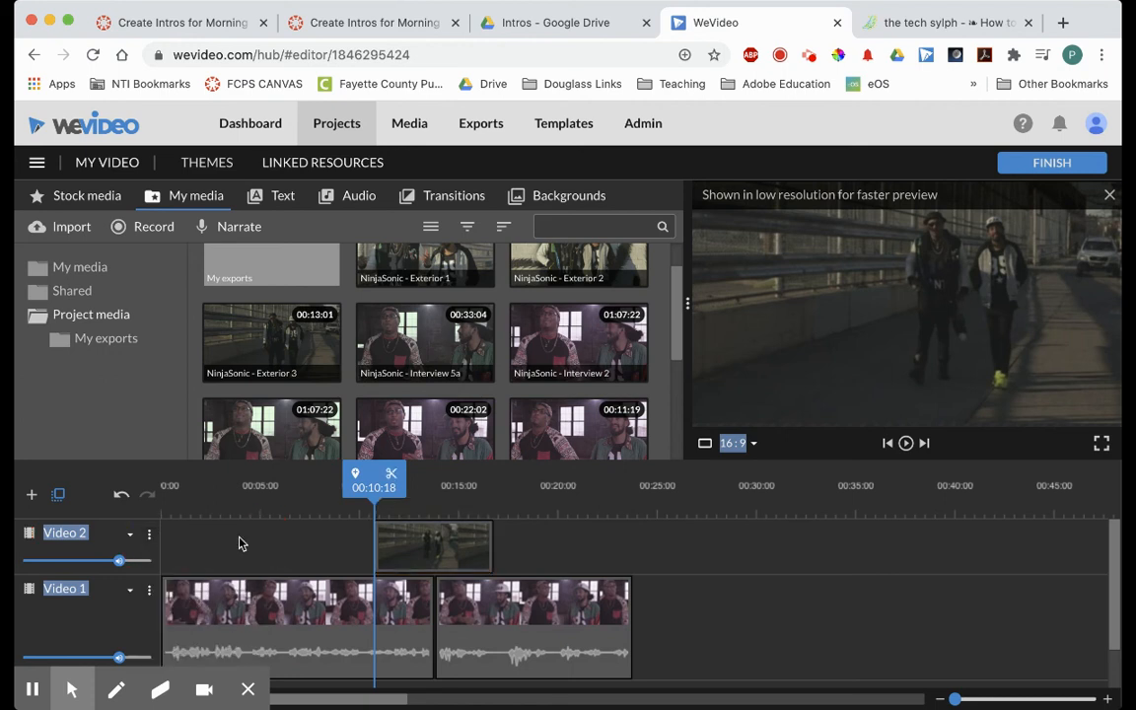
pyautogui.click(132, 540)
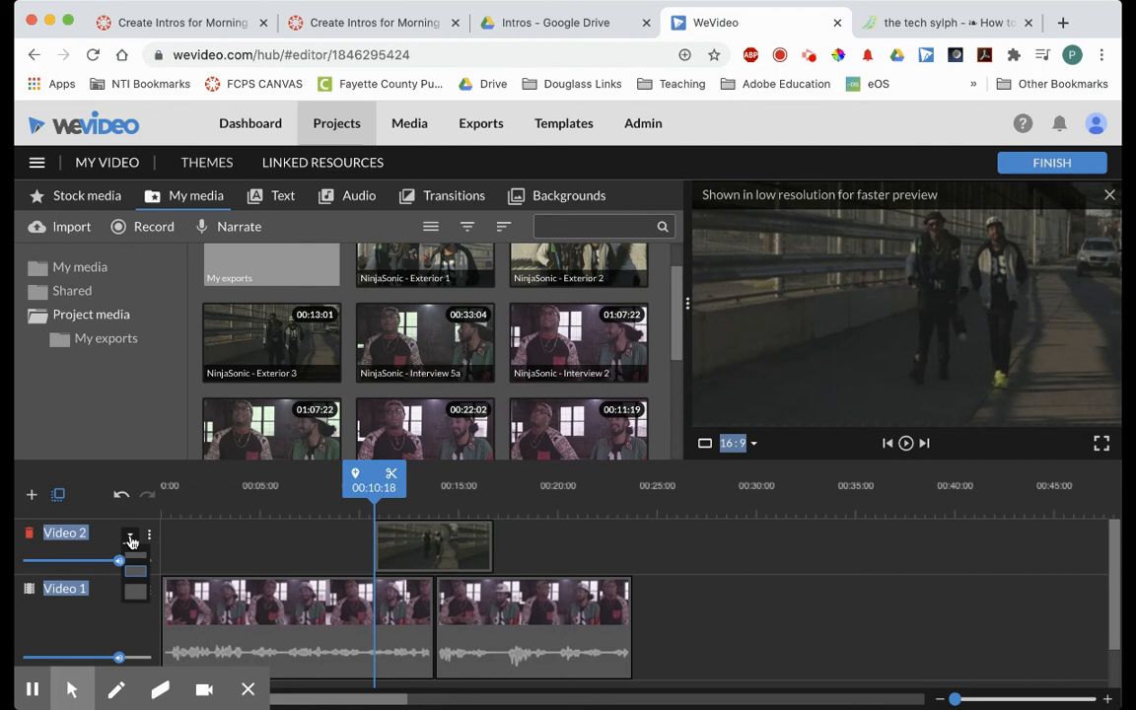
pyautogui.click(133, 594)
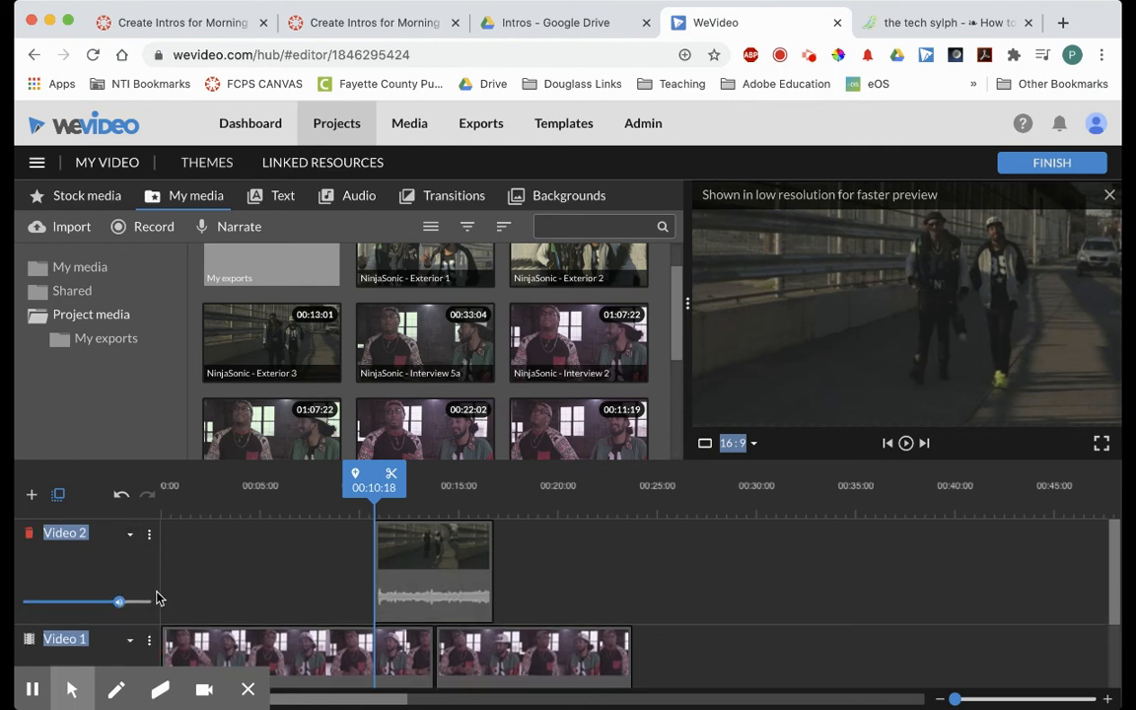
pyautogui.moveTo(119, 601); pyautogui.dragTo(19, 601)
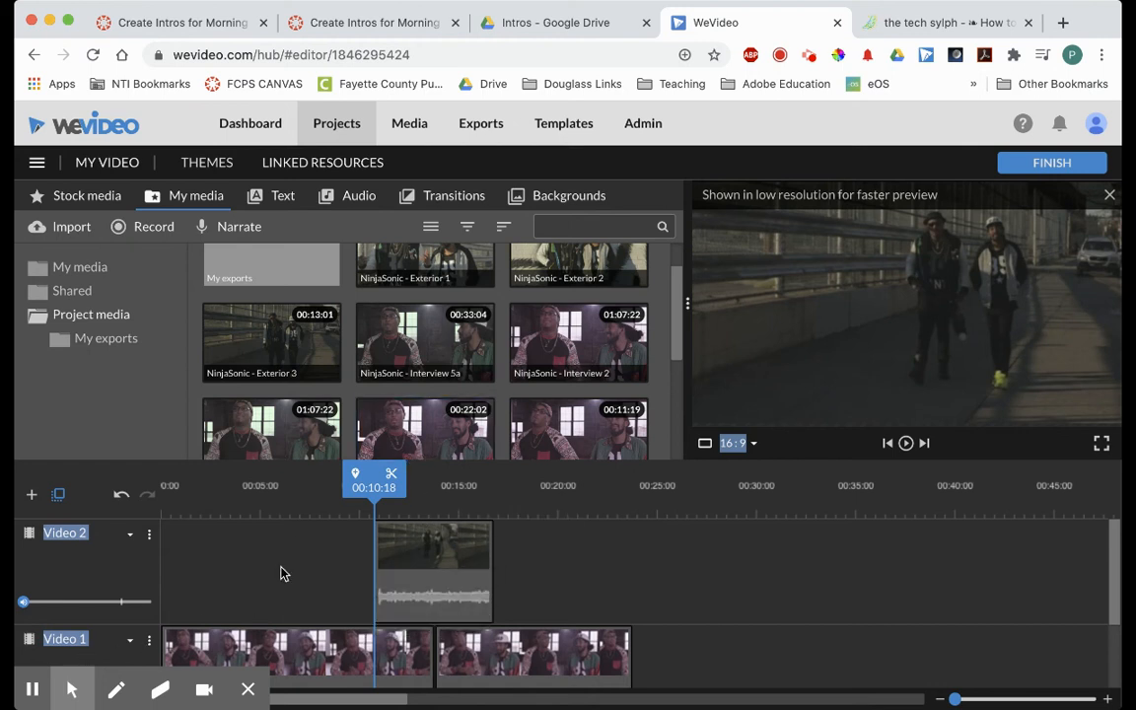
# Step: Preview the cutaway from about 00:08:24, then delete the Exterior 3 clip from Video 2
pyautogui.moveTo(367, 476); pyautogui.dragTo(333, 474)
pyautogui.press('space')
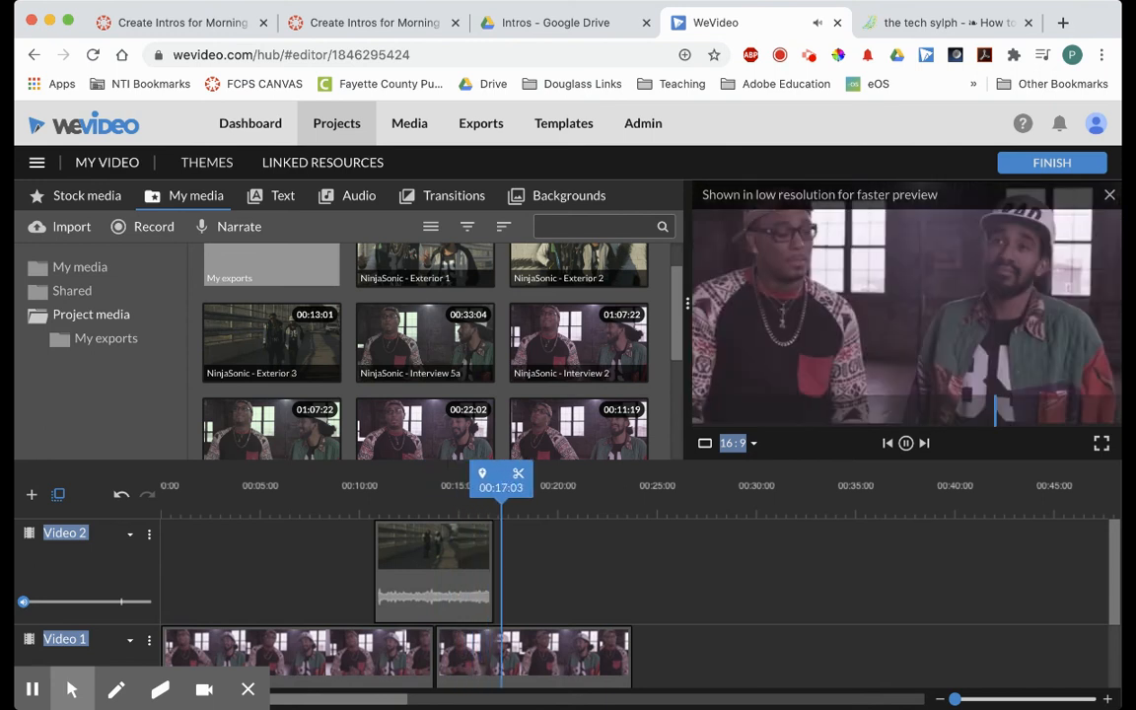
pyautogui.press('space')
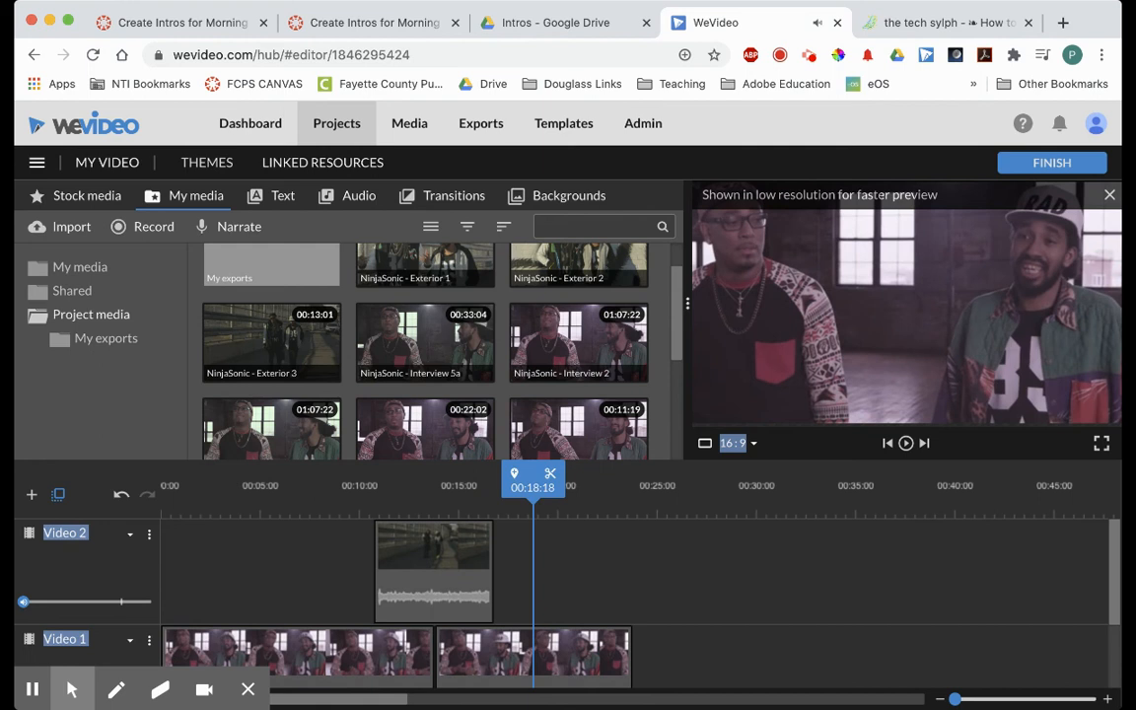
pyautogui.moveTo(532, 480); pyautogui.dragTo(352, 485)
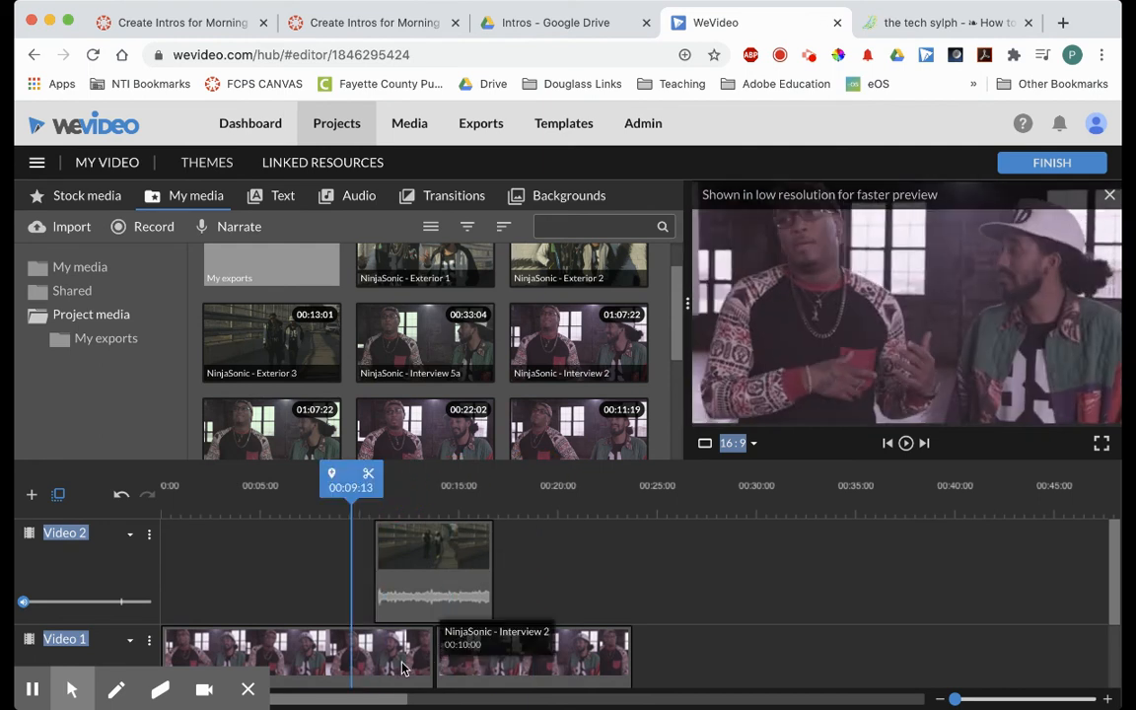
pyautogui.moveTo(353, 481); pyautogui.dragTo(315, 483)
pyautogui.click(431, 553)
pyautogui.press('Delete')
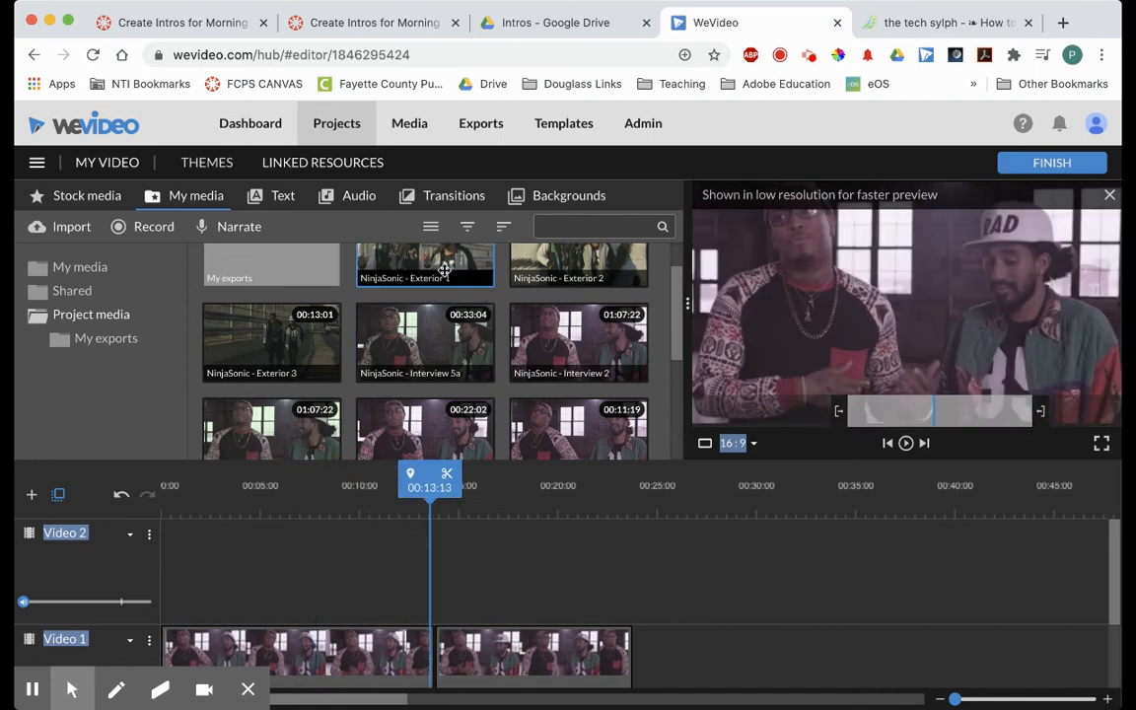
# Step: Place NinjaSonic - Exterior 1 on Video 2 near 00:12 and play back the new cutaway
pyautogui.moveTo(445, 269); pyautogui.dragTo(435, 595)
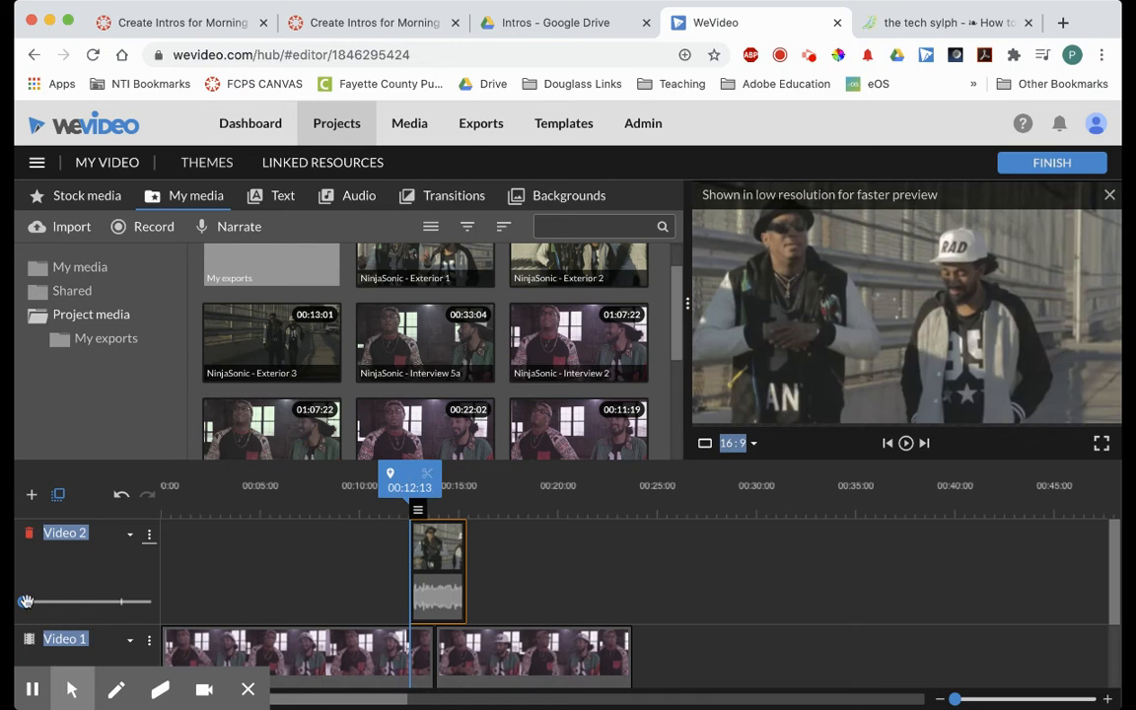
pyautogui.click(386, 480)
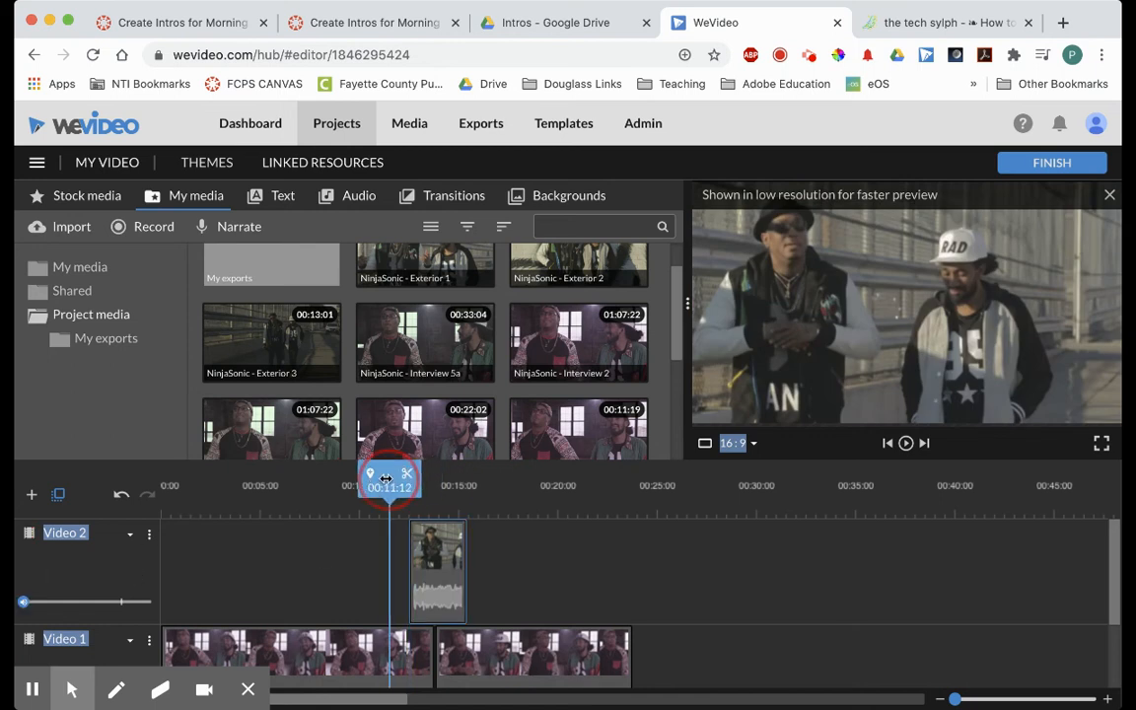
pyautogui.press('space')
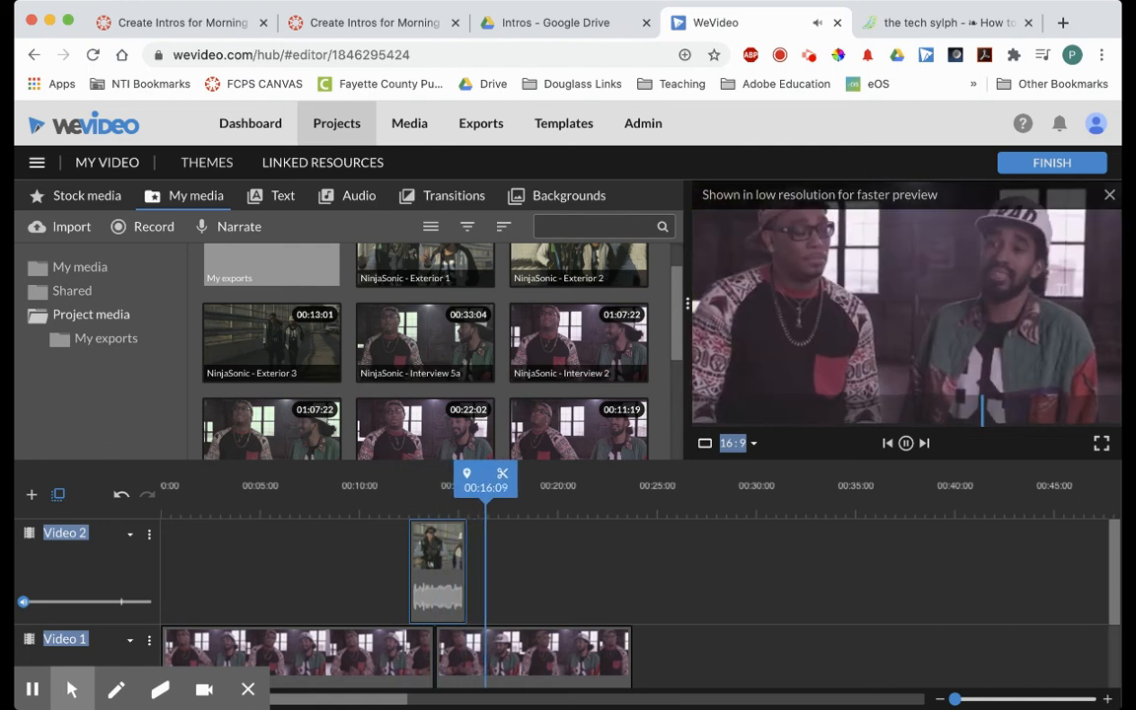
pyautogui.press('space')
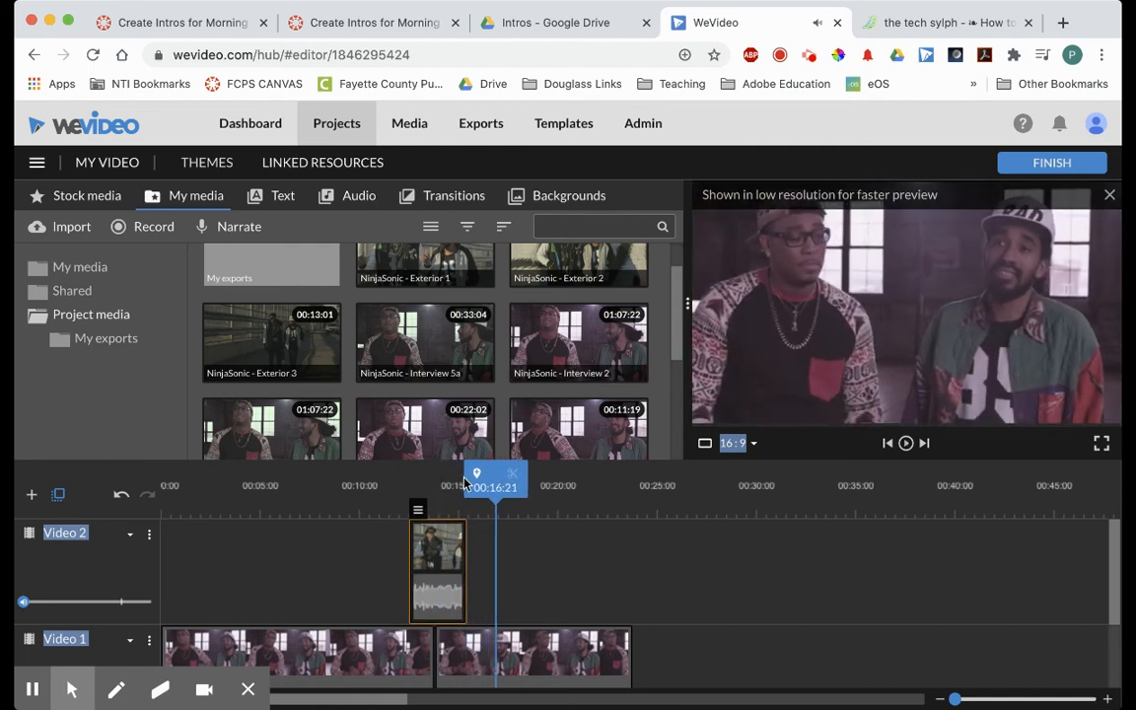
pyautogui.moveTo(466, 482); pyautogui.dragTo(316, 487)
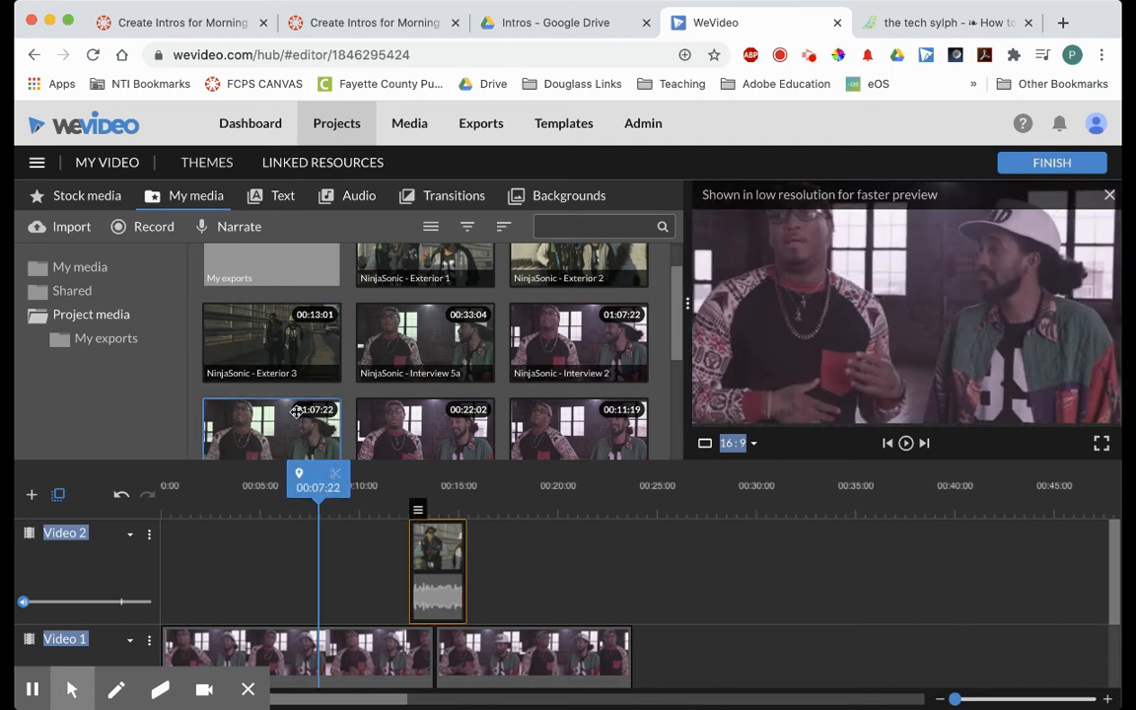
pyautogui.click(185, 566)
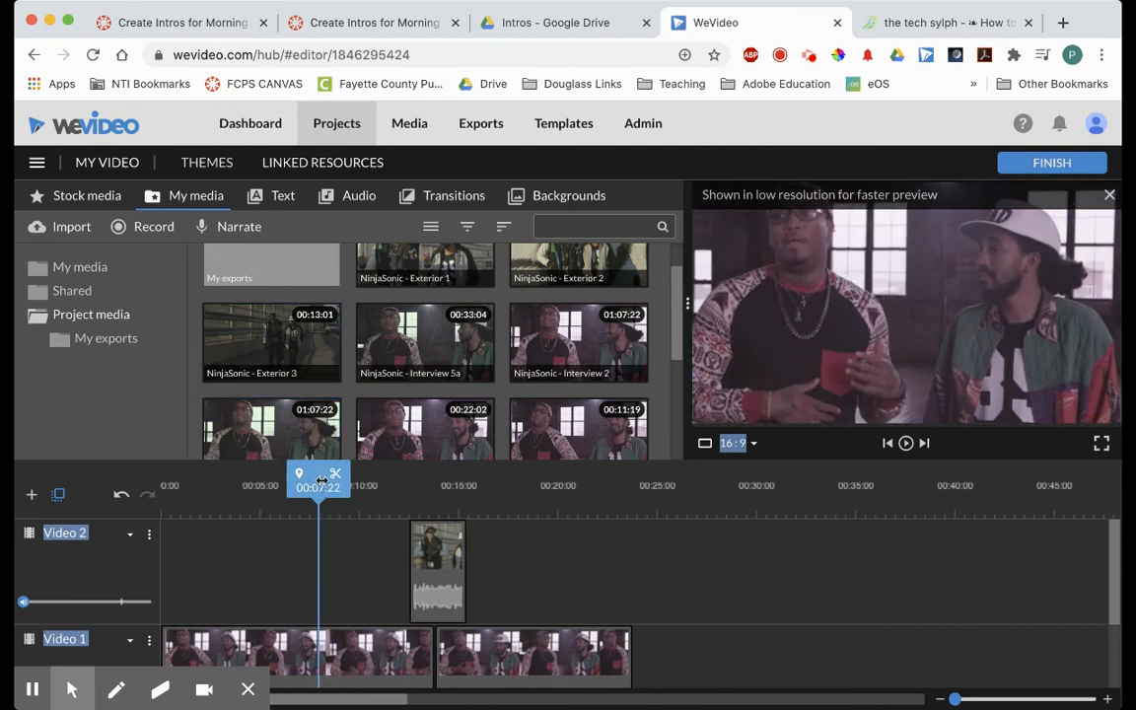
pyautogui.moveTo(313, 481); pyautogui.dragTo(178, 483)
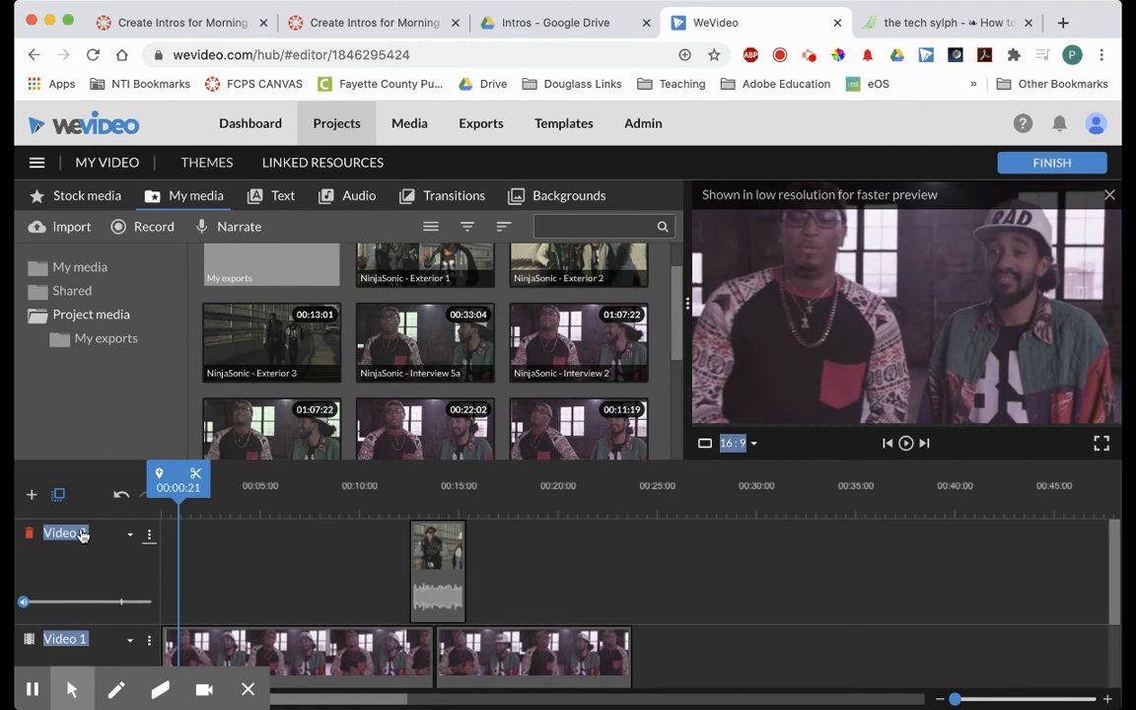
# Step: Add a Video track named 'text and titles' and return the playhead to the start
pyautogui.click(30, 496)
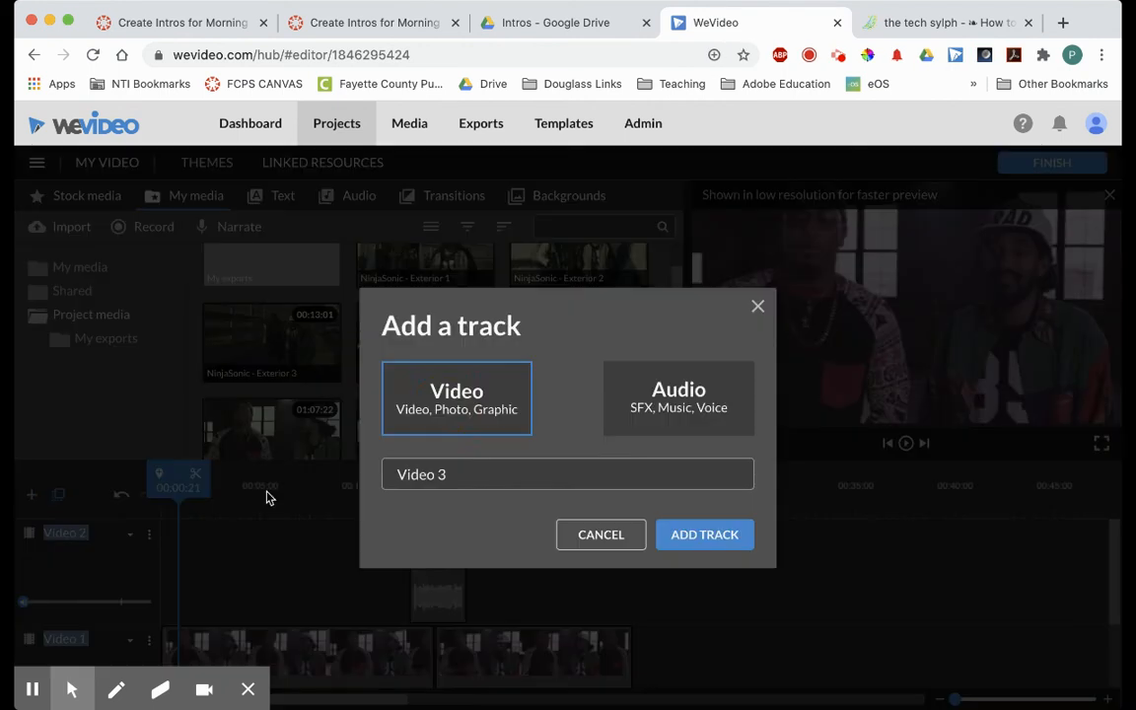
pyautogui.click(602, 473)
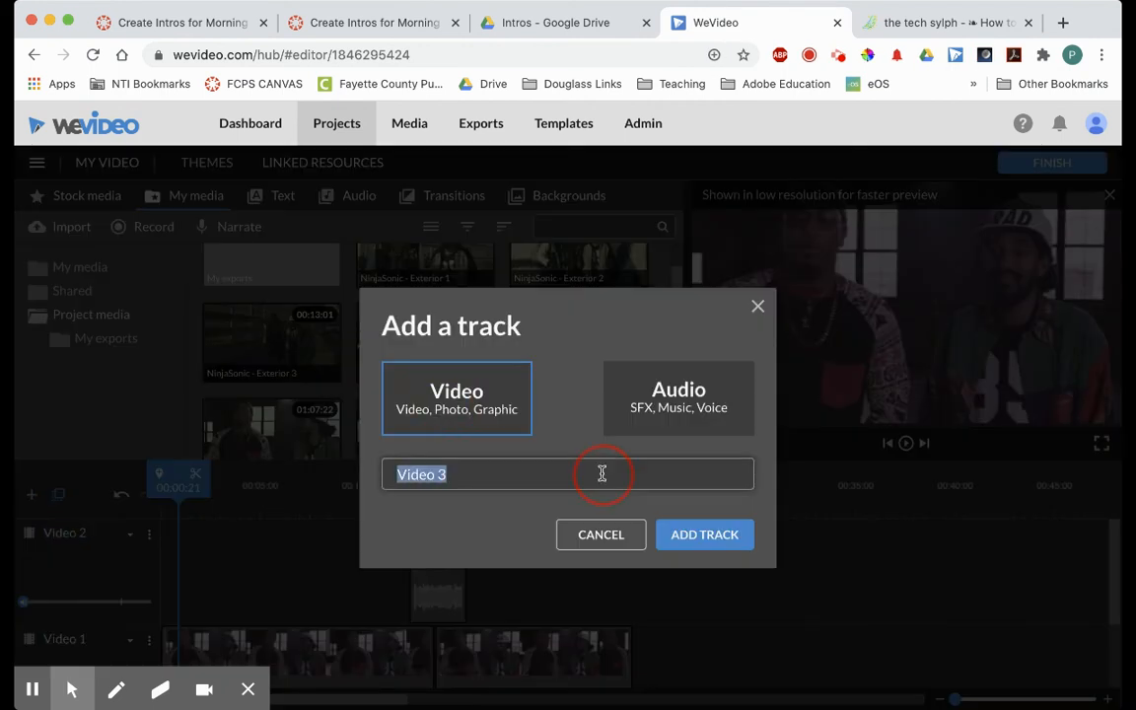
pyautogui.write('t')
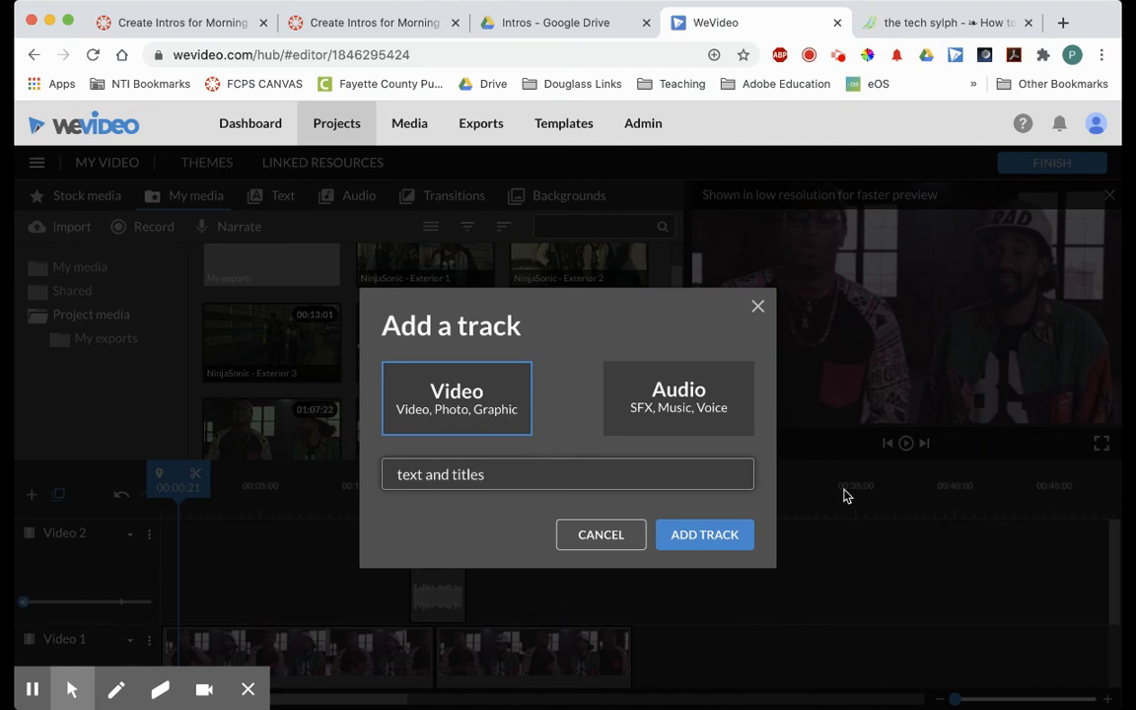
pyautogui.write('ext and titles')
pyautogui.click(716, 537)
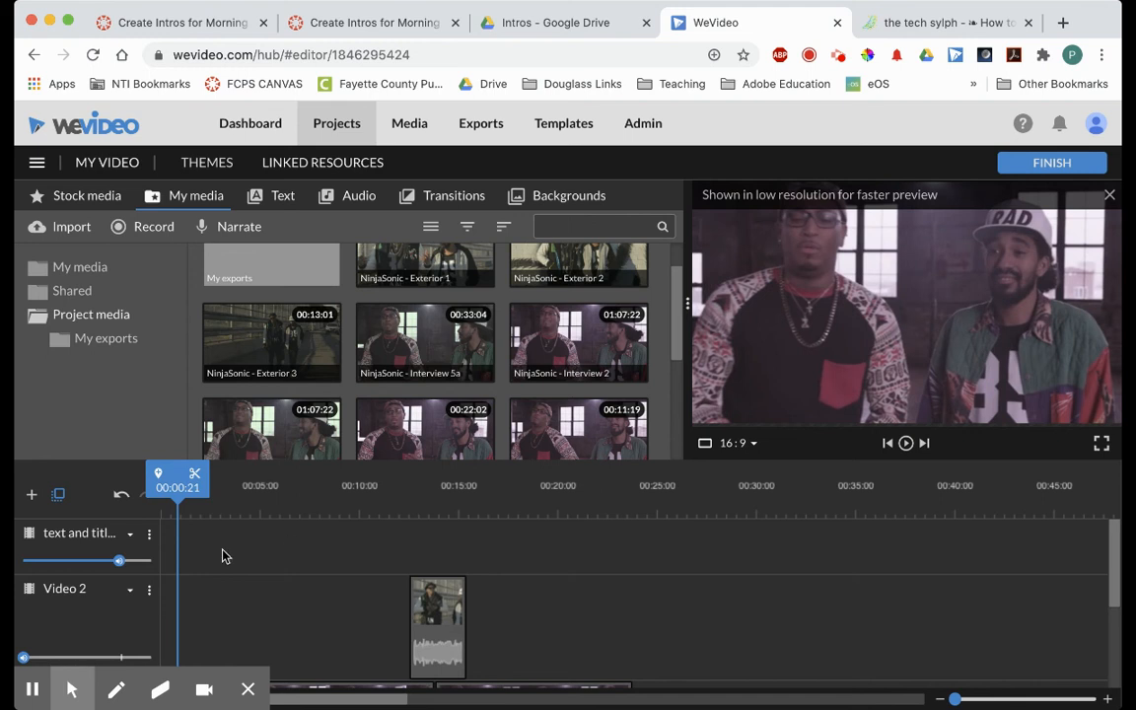
pyautogui.moveTo(159, 478); pyautogui.dragTo(143, 477)
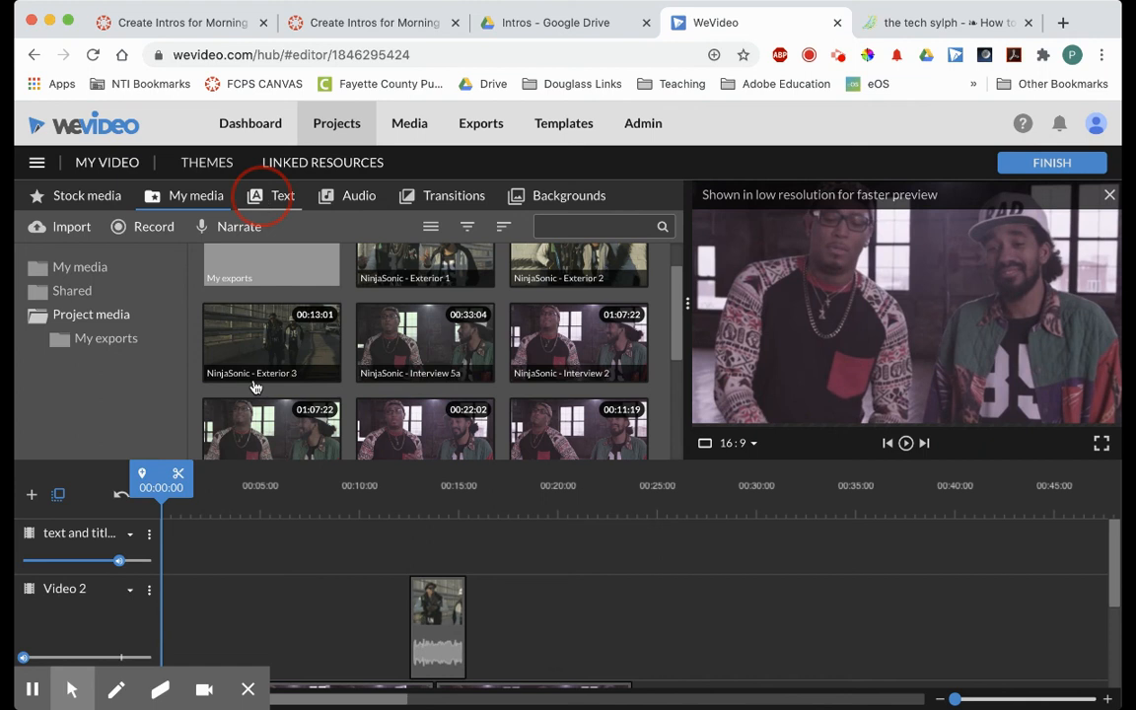
# Step: Switch the library to the Text tab and browse the Motion title templates
pyautogui.click(266, 195)
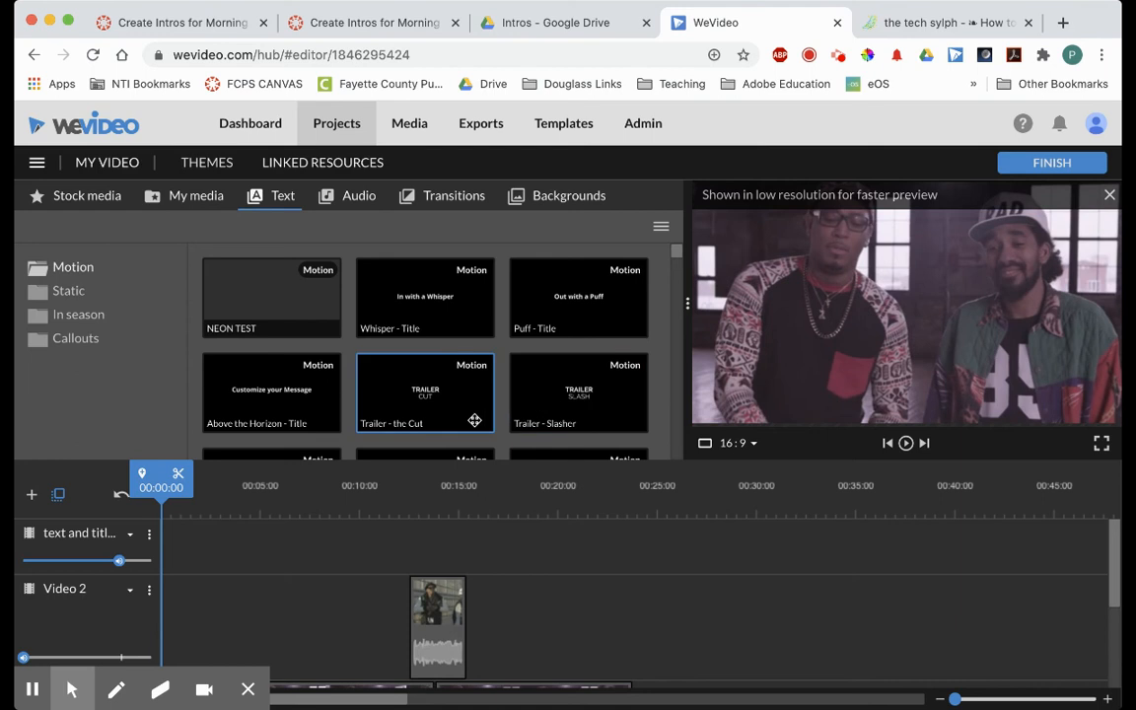
pyautogui.scroll(-3, 444, 386)
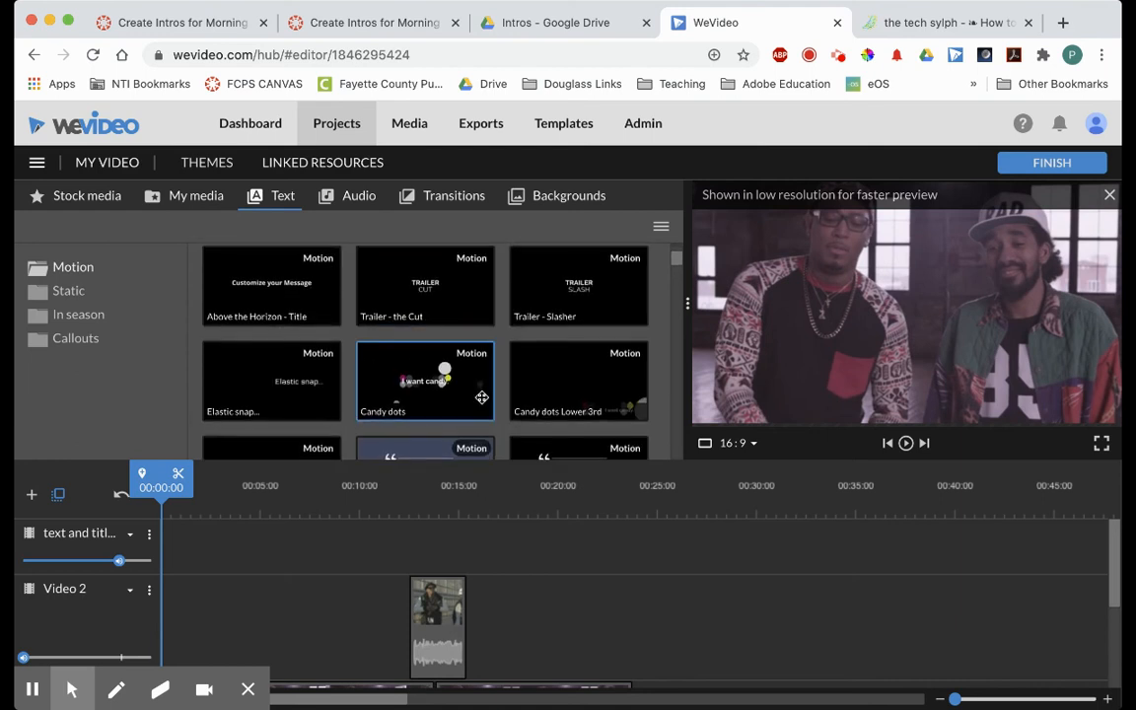
pyautogui.scroll(2, 482, 385)
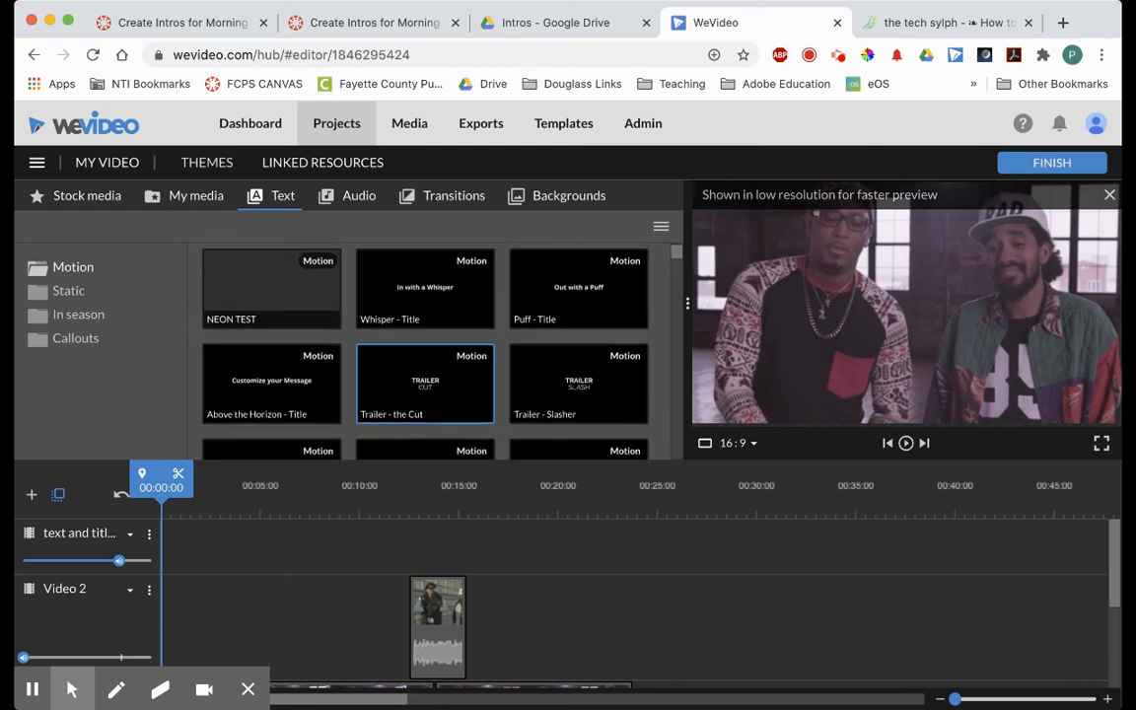
# Step: Place the Badda Boom title at the start of the text and titles track and open its editor
pyautogui.scroll(-5, 444, 336)
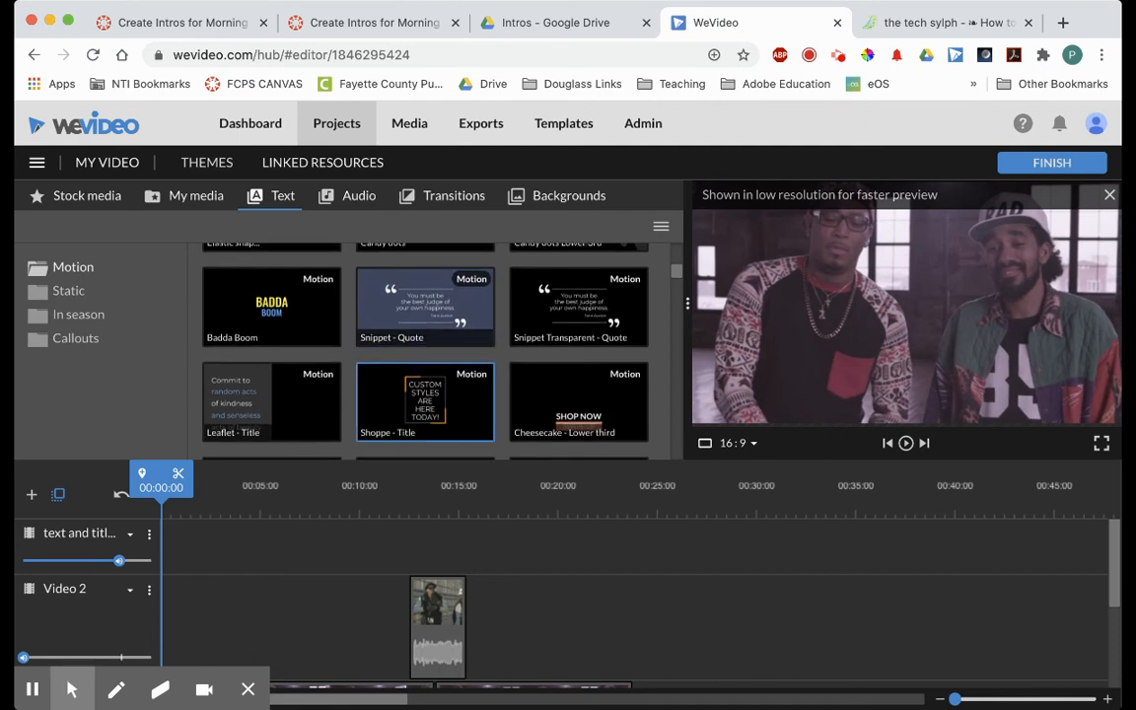
pyautogui.scroll(2, 426, 395)
pyautogui.click(246, 383)
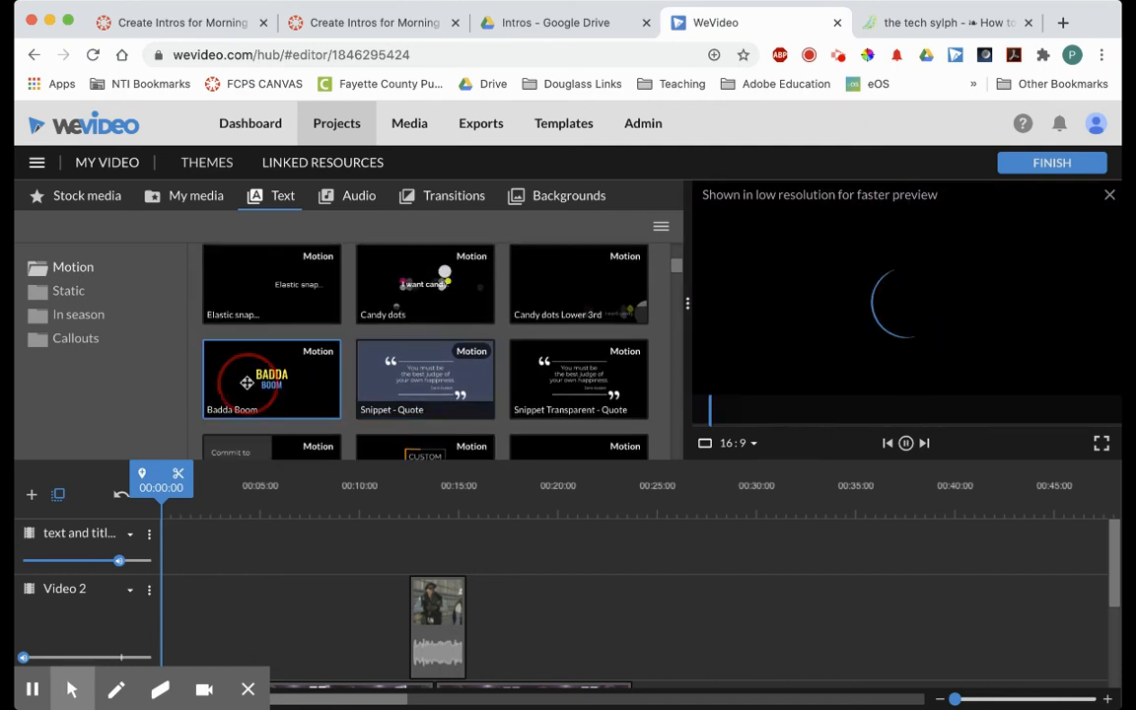
pyautogui.moveTo(247, 362); pyautogui.dragTo(193, 548)
pyautogui.doubleClick(193, 549)
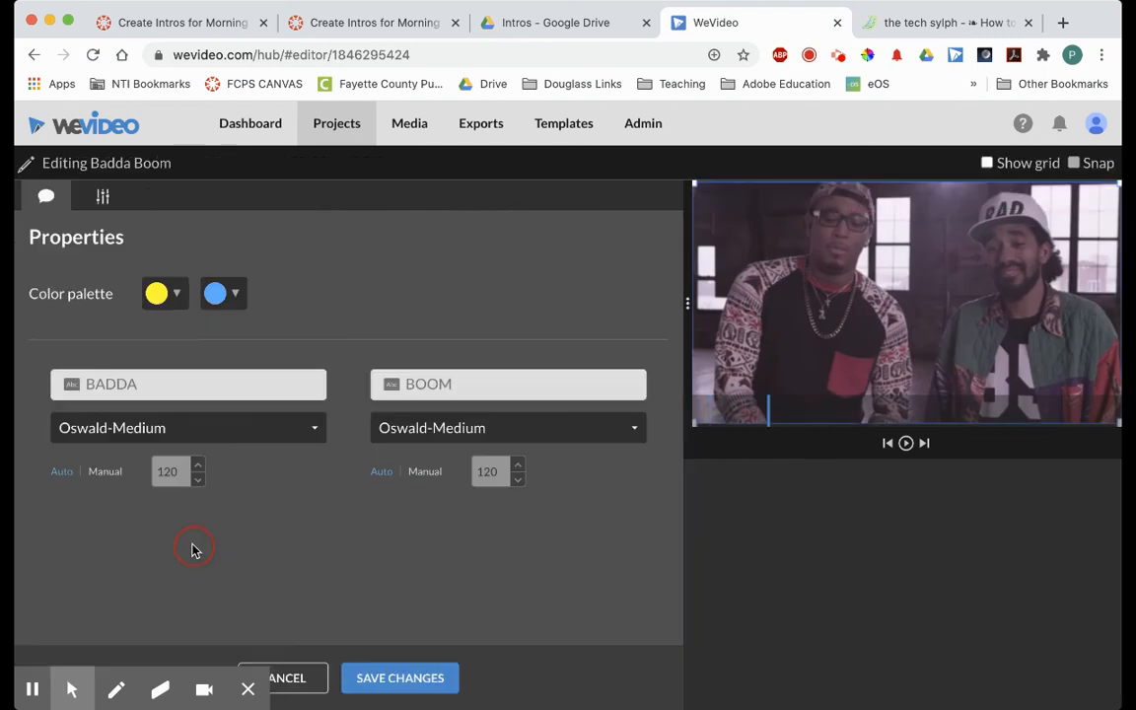
# Step: Change the title lines BADDA and BOOM to 'Ninja Sonic' and 'Origin Story'
pyautogui.click(192, 392)
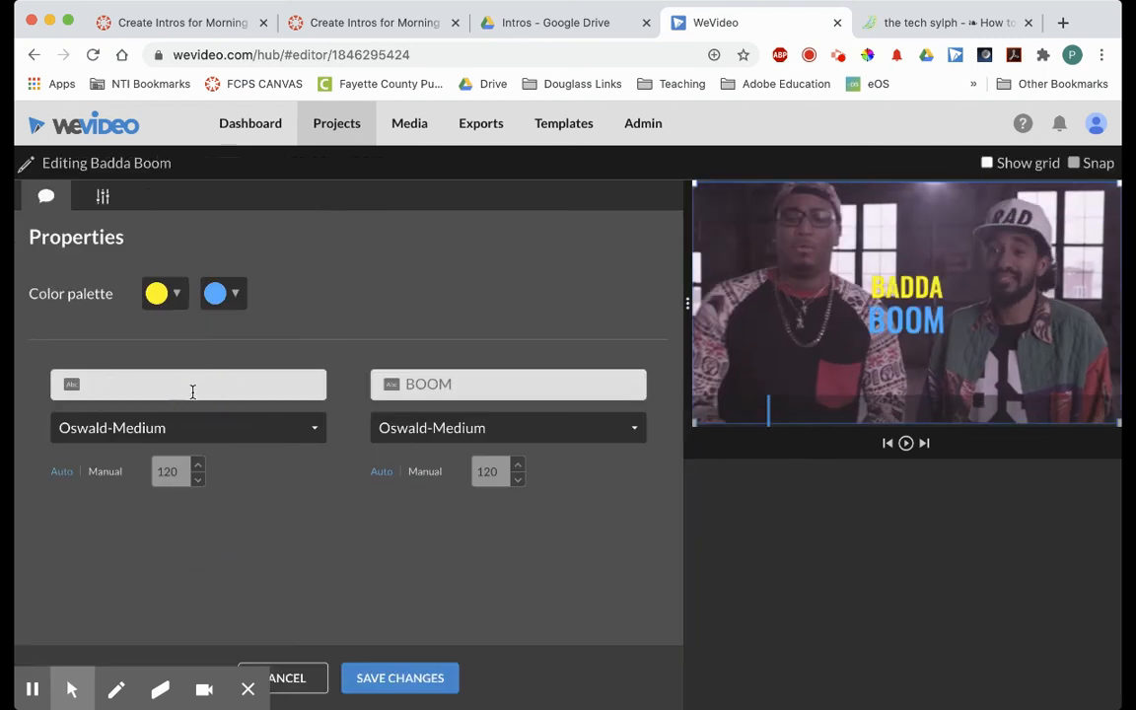
pyautogui.write('Nin')
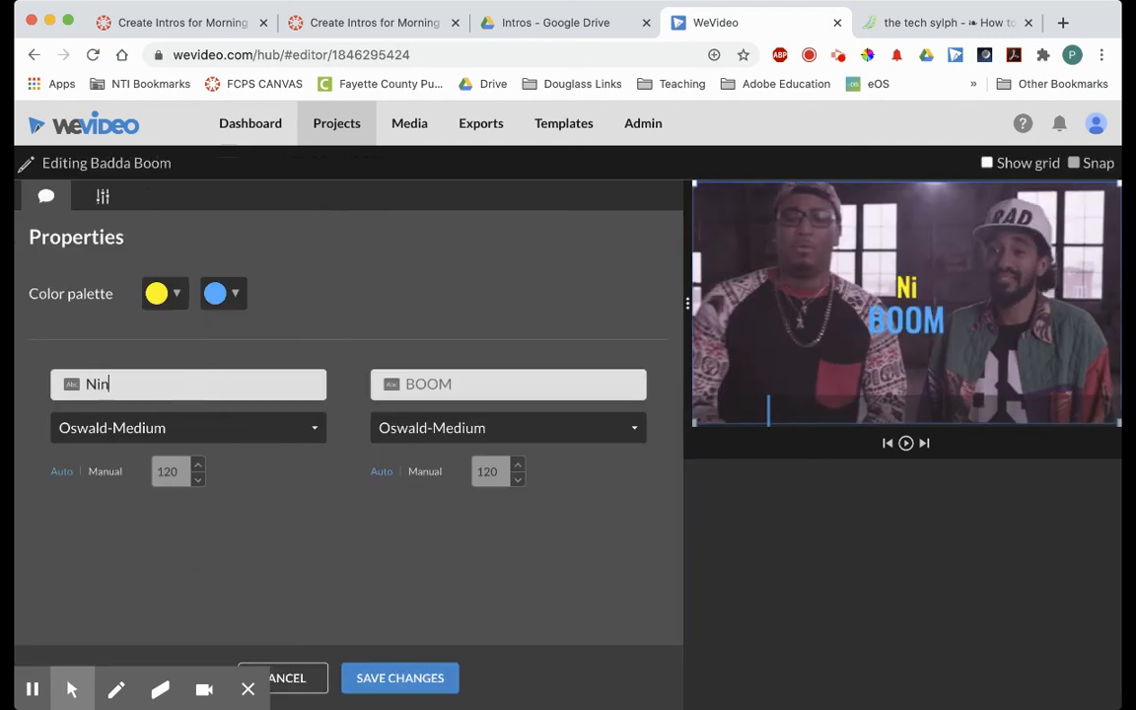
pyautogui.write('ja Sonic')
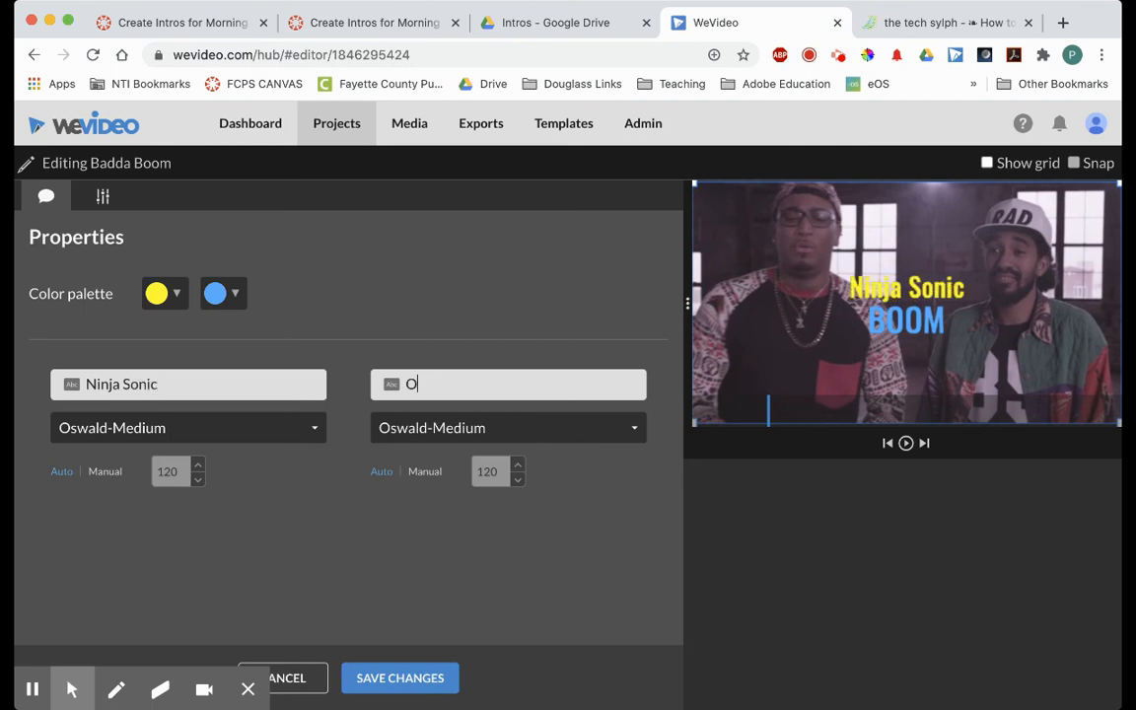
pyautogui.write('gin Story')
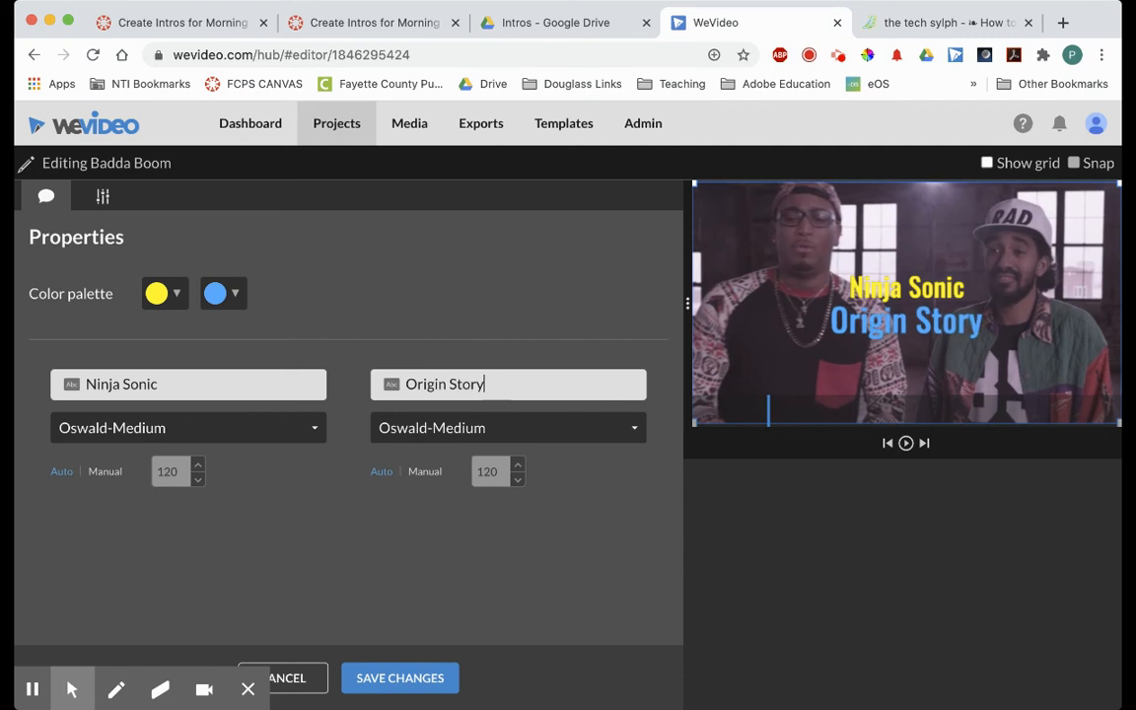
# Step: Color the first title line orange and the second green, then save the title
pyautogui.click(169, 293)
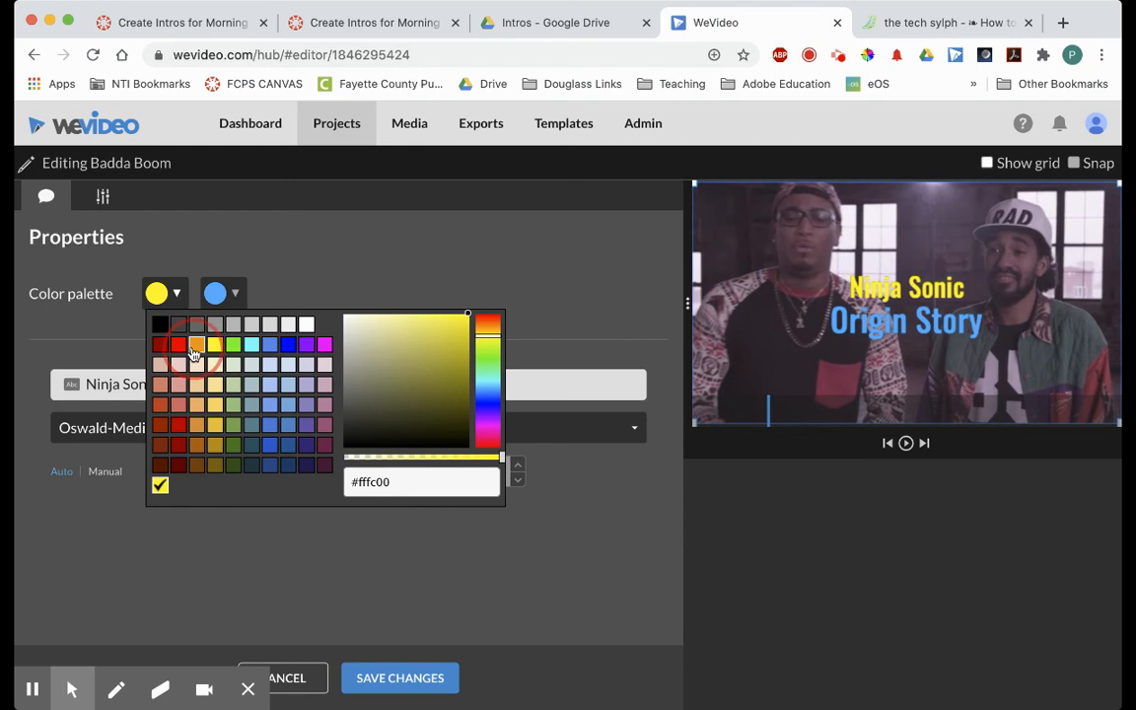
pyautogui.click(196, 344)
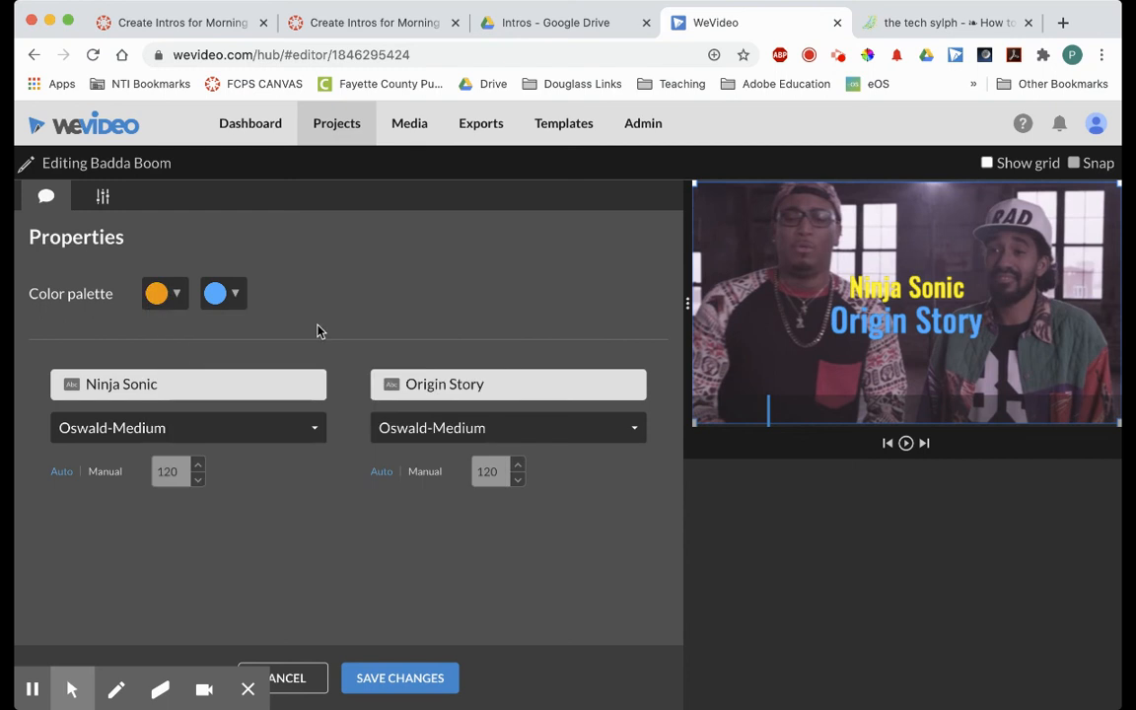
pyautogui.click(236, 296)
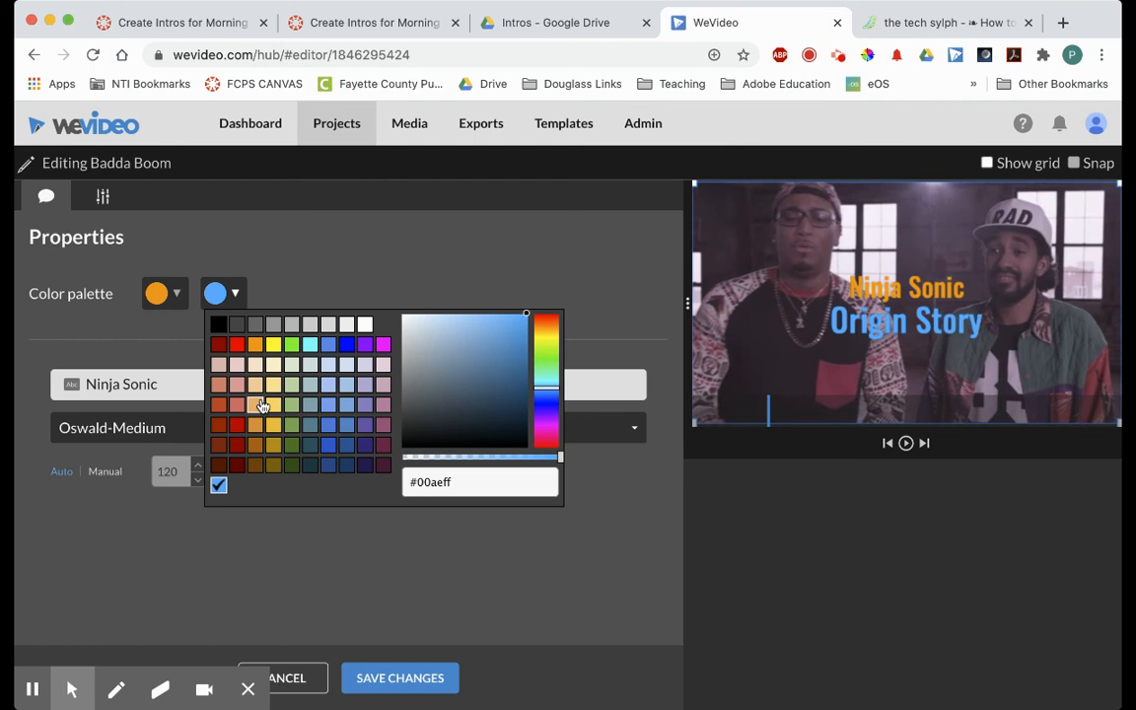
pyautogui.click(219, 325)
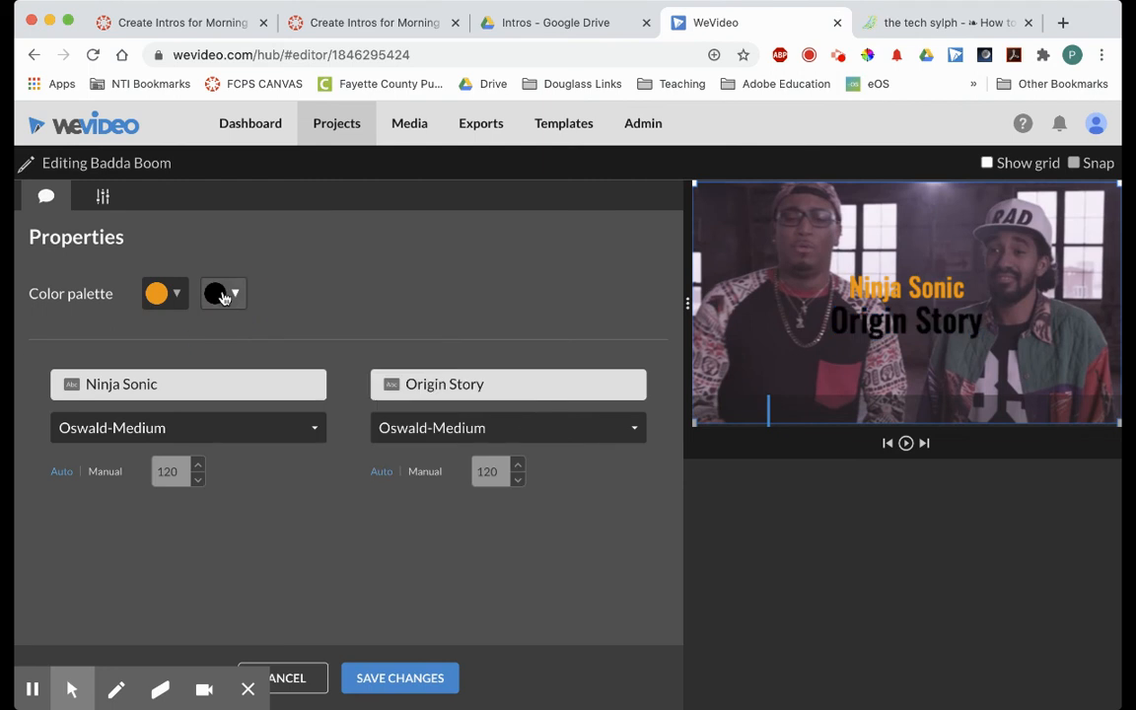
pyautogui.click(229, 294)
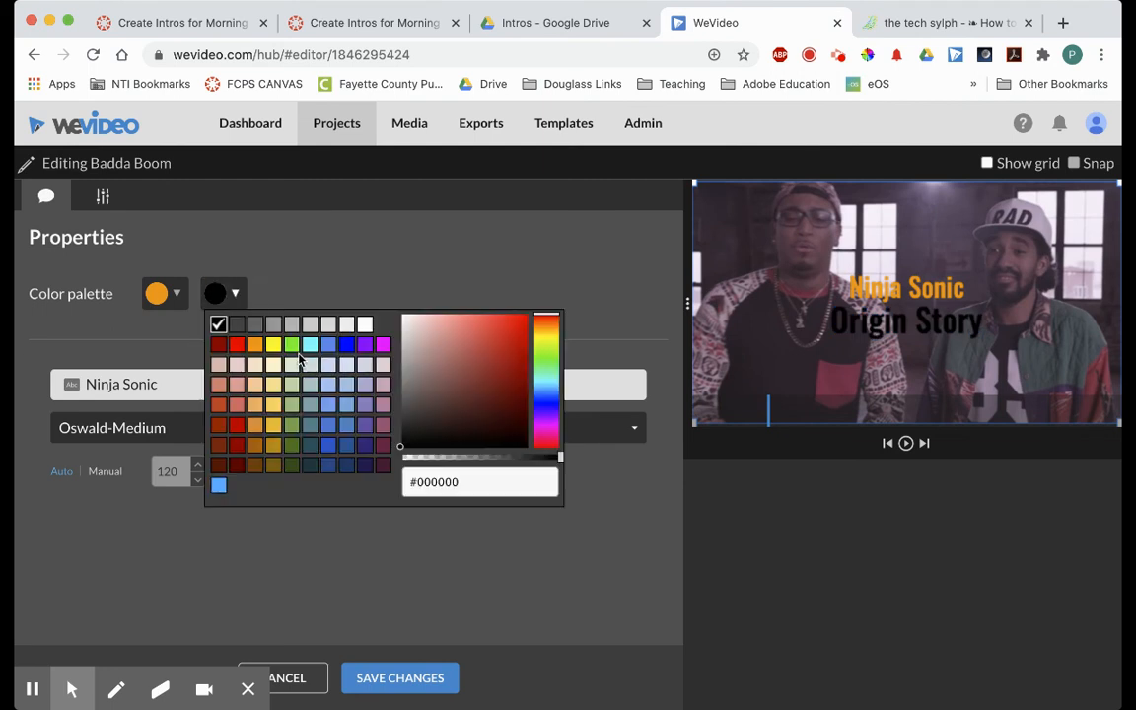
pyautogui.click(292, 425)
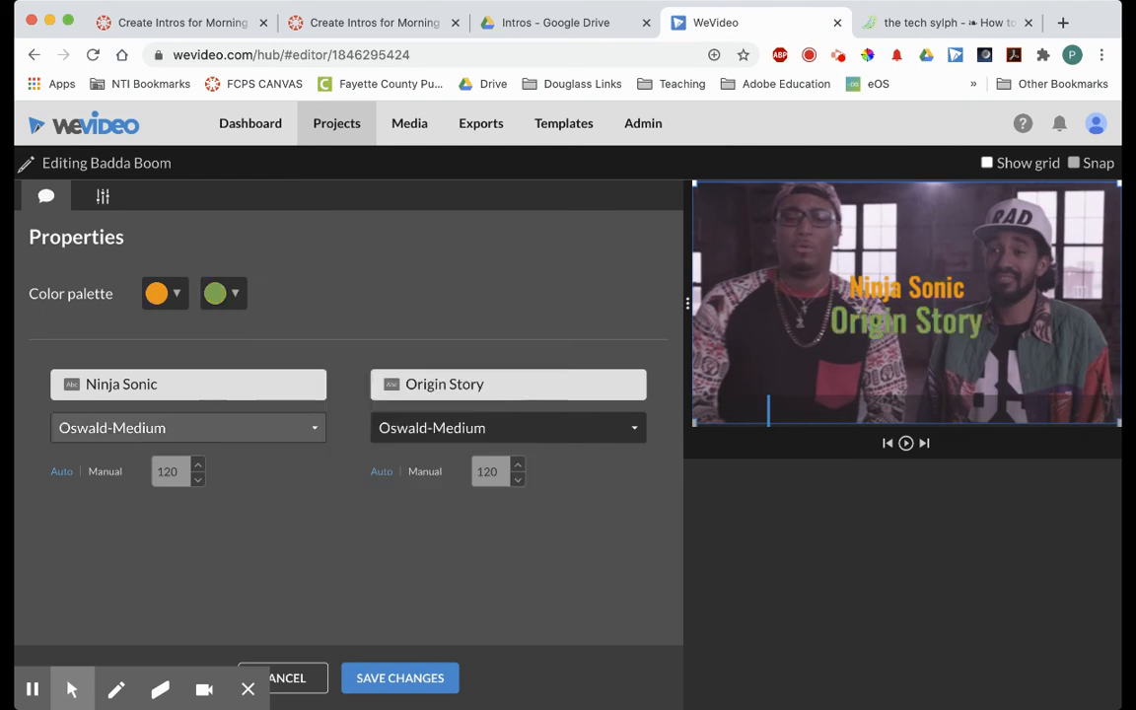
pyautogui.click(426, 678)
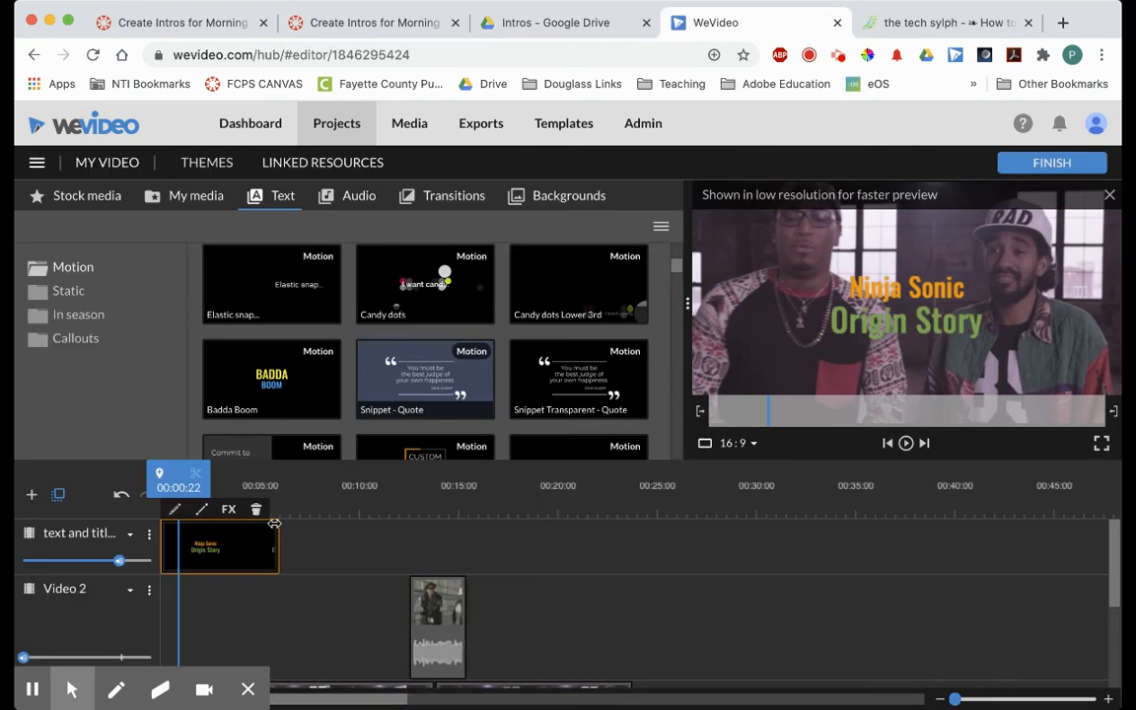
# Step: Scrub the playhead to about 00:22 to preview the interview at that point
pyautogui.moveTo(175, 478); pyautogui.dragTo(400, 505)
pyautogui.moveTo(197, 477); pyautogui.dragTo(597, 480)
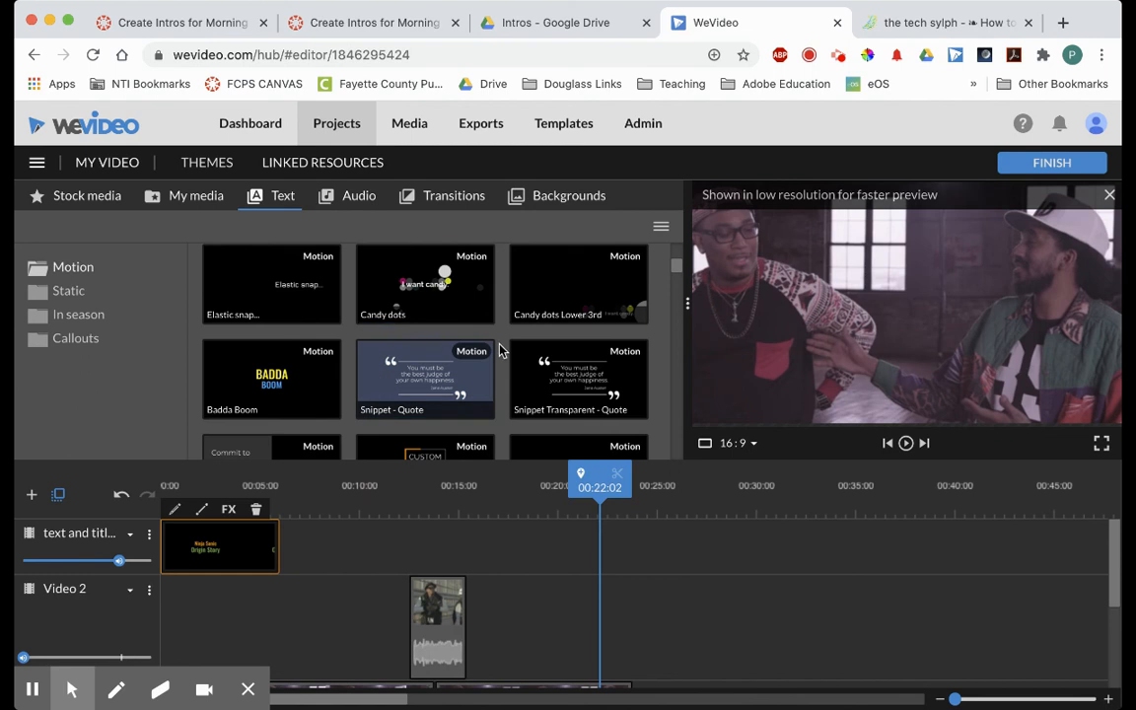
# Step: Browse the Motion templates and preview the Flying - Title animation with its Sample text
pyautogui.scroll(-5, 449, 308)
pyautogui.scroll(-3, 425, 350)
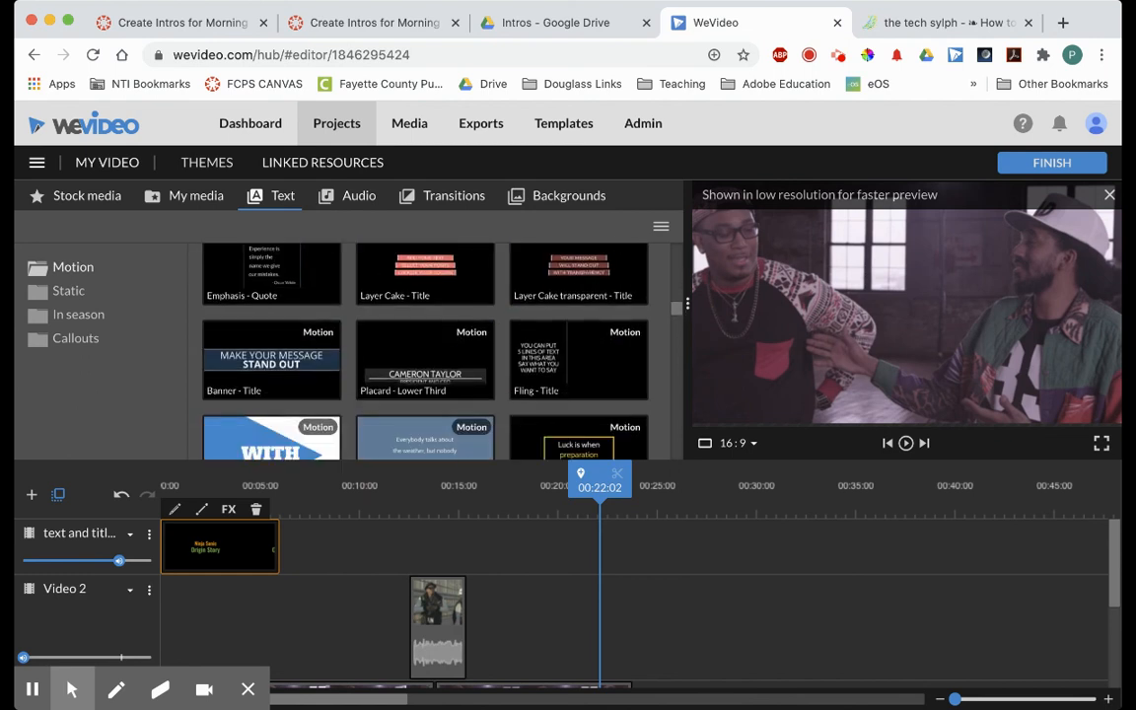
pyautogui.scroll(-3, 549, 363)
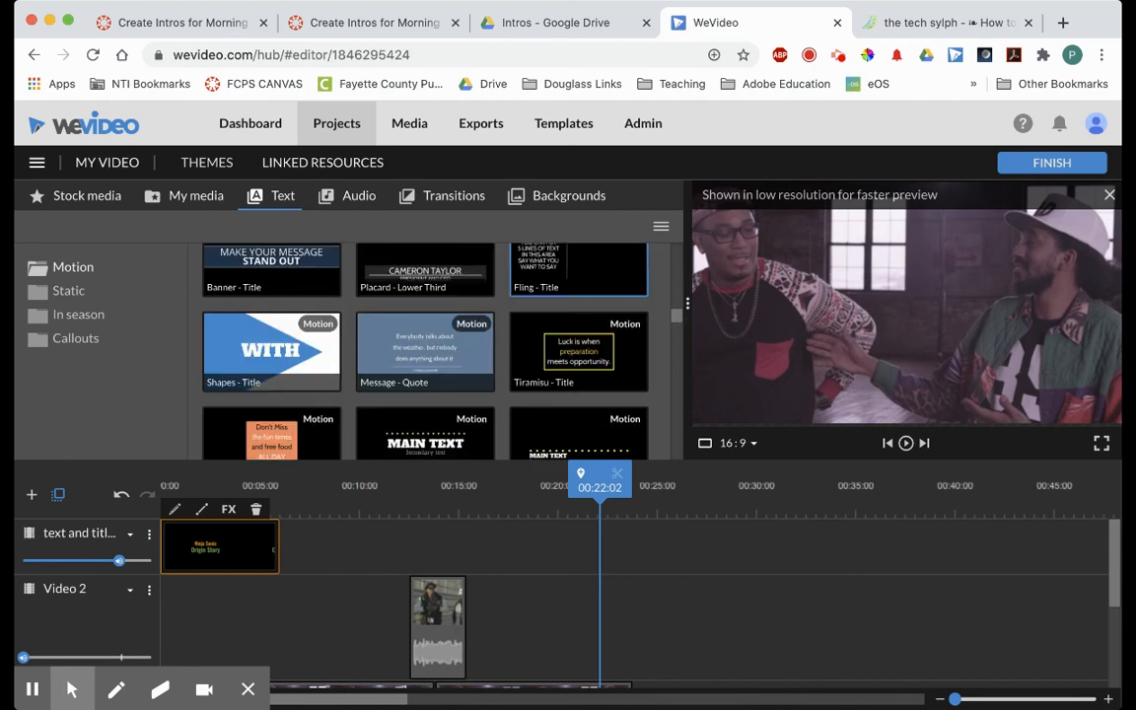
pyautogui.scroll(-5, 528, 268)
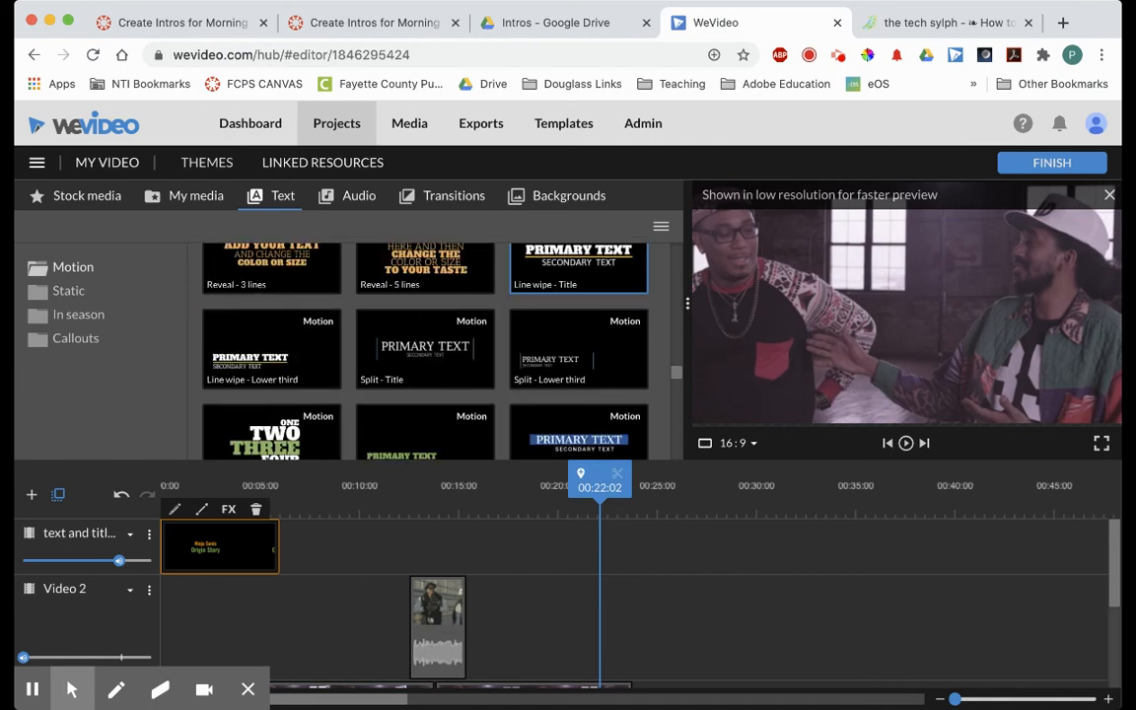
pyautogui.scroll(-5, 578, 266)
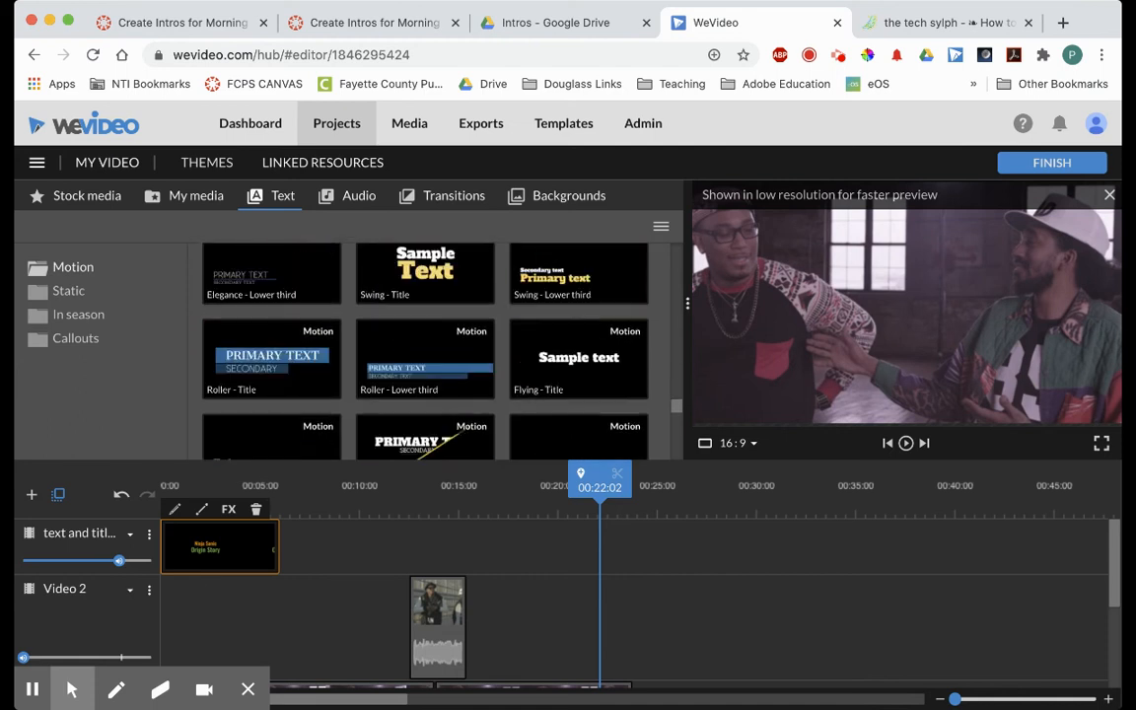
pyautogui.scroll(-4, 527, 269)
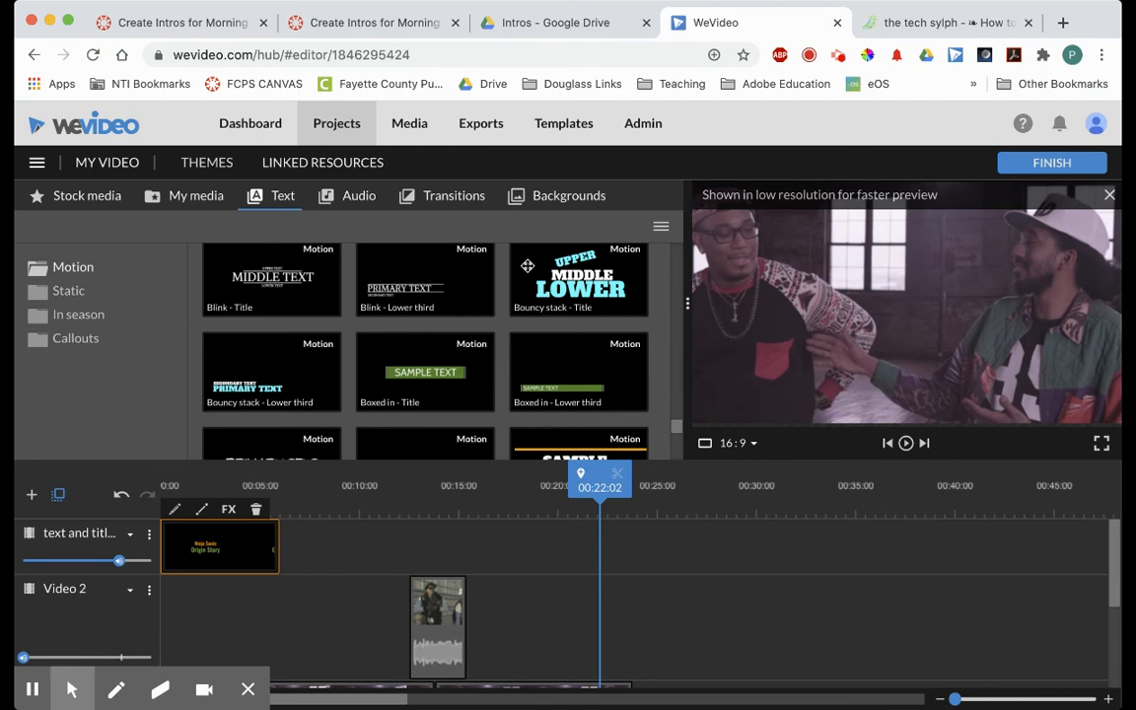
pyautogui.scroll(-4, 527, 270)
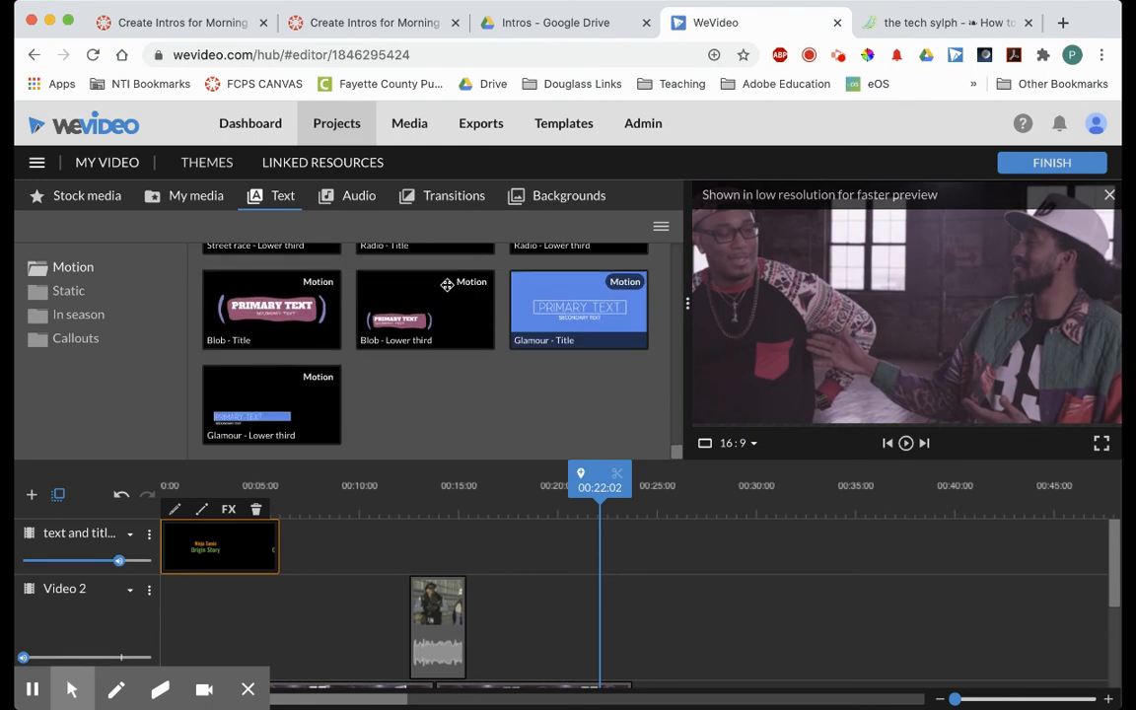
pyautogui.scroll(3, 447, 284)
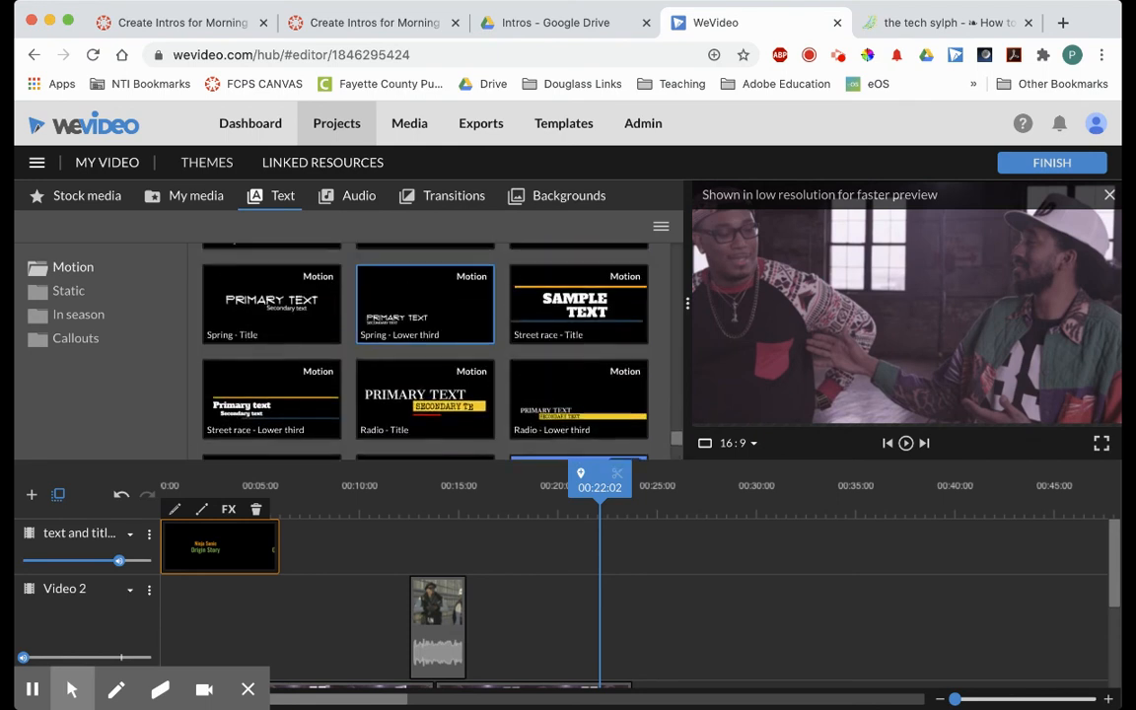
pyautogui.scroll(3, 425, 326)
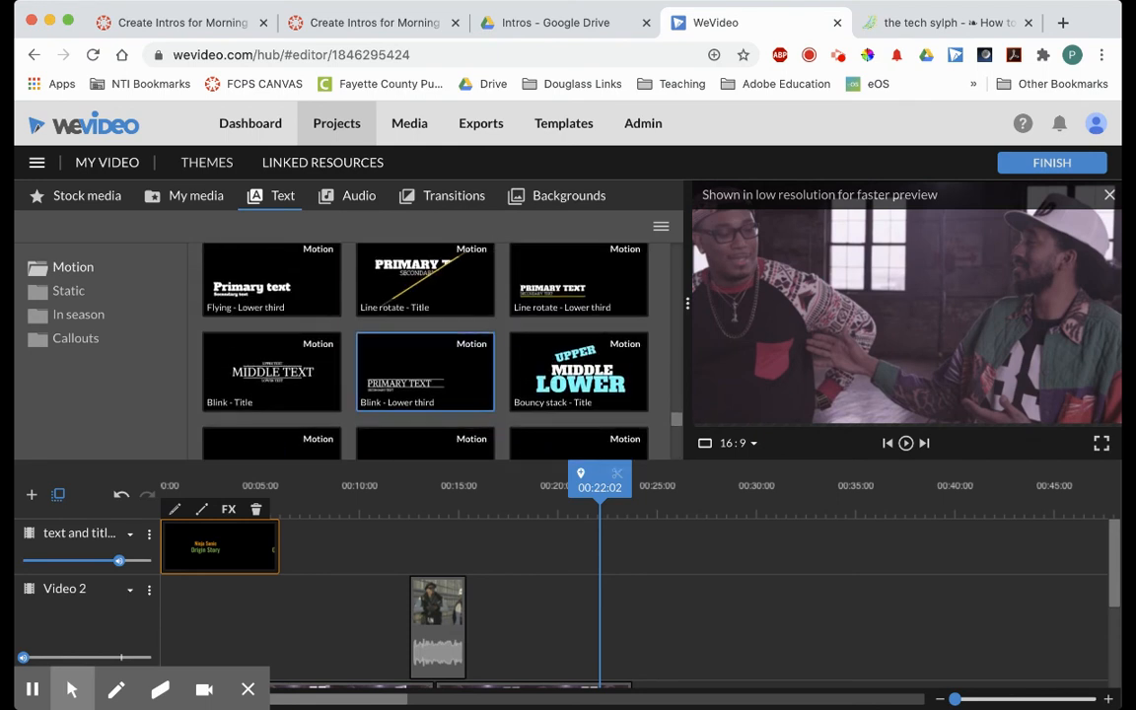
pyautogui.scroll(3, 425, 338)
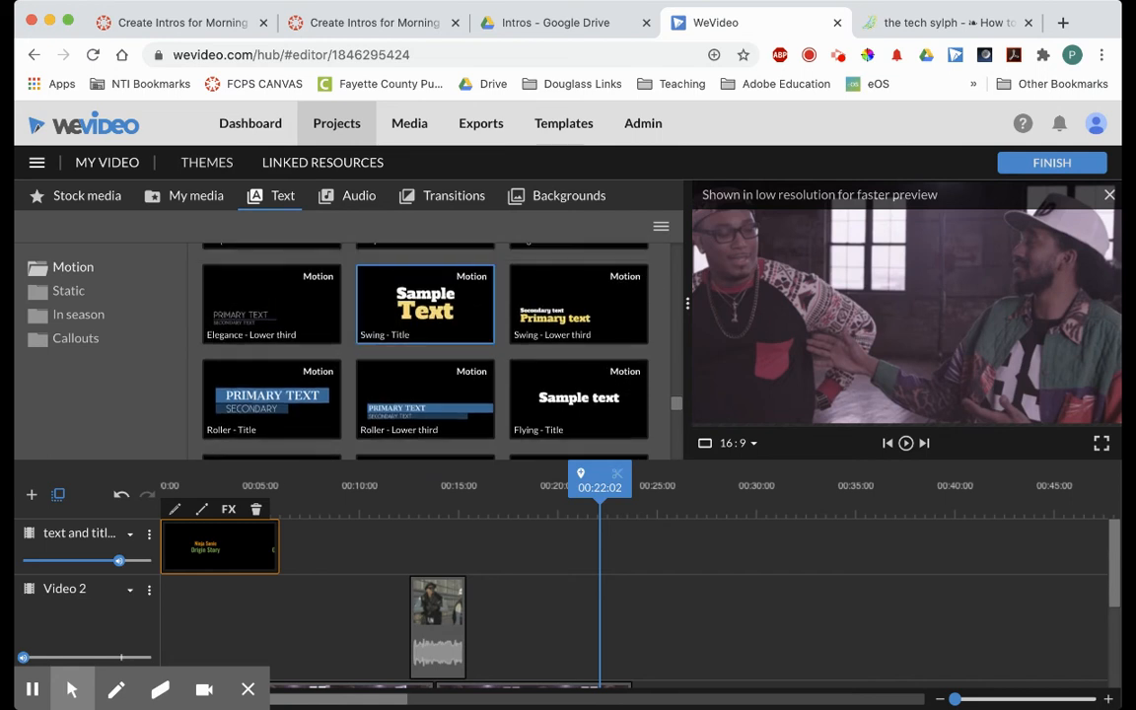
pyautogui.click(559, 411)
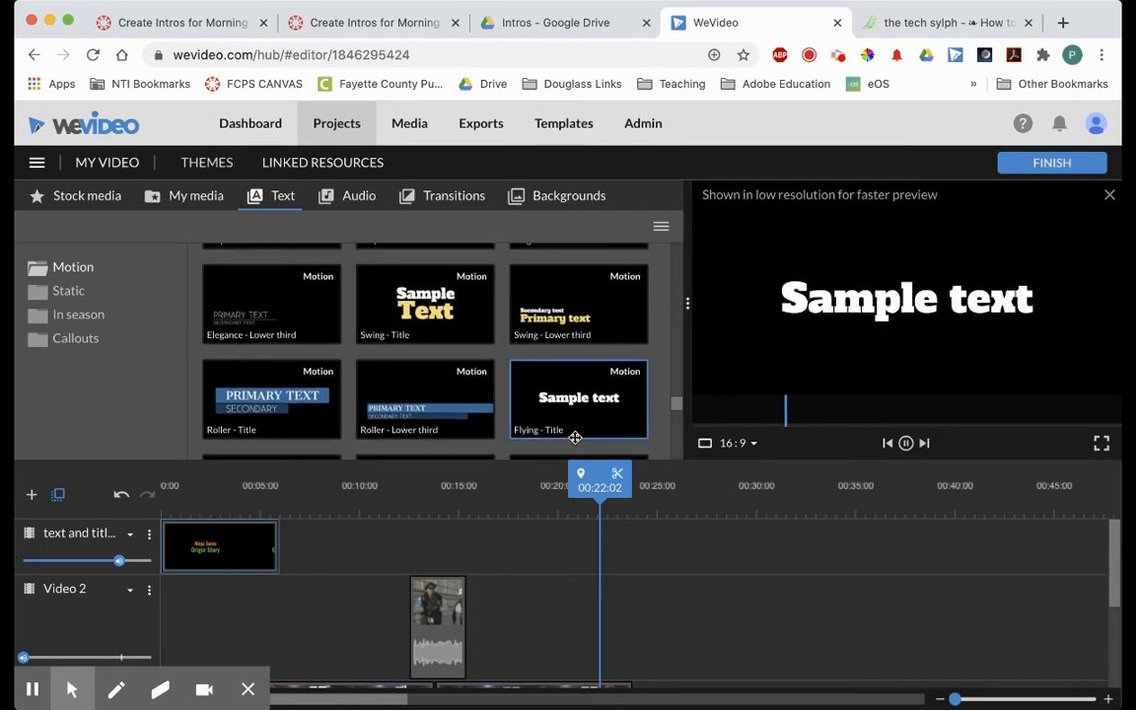
pyautogui.scroll(-1, 596, 431)
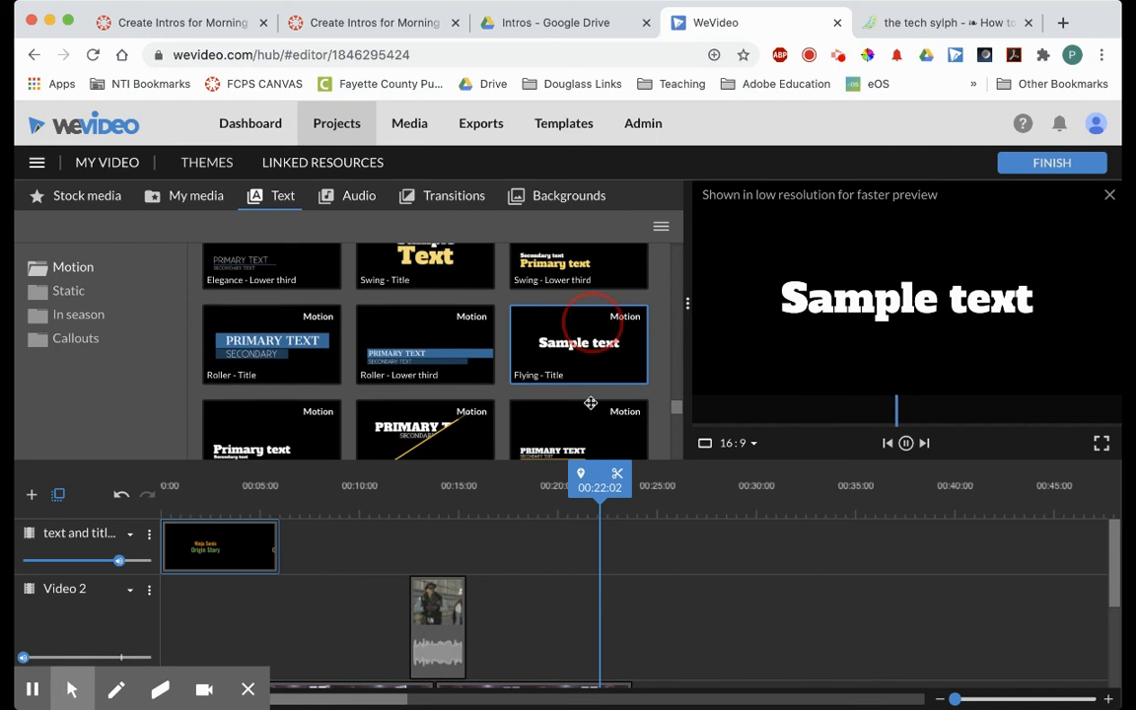
# Step: Place a Flying - Title clip on the titles track at 00:20, trimmed to end near 00:25
pyautogui.moveTo(582, 343); pyautogui.dragTo(586, 654)
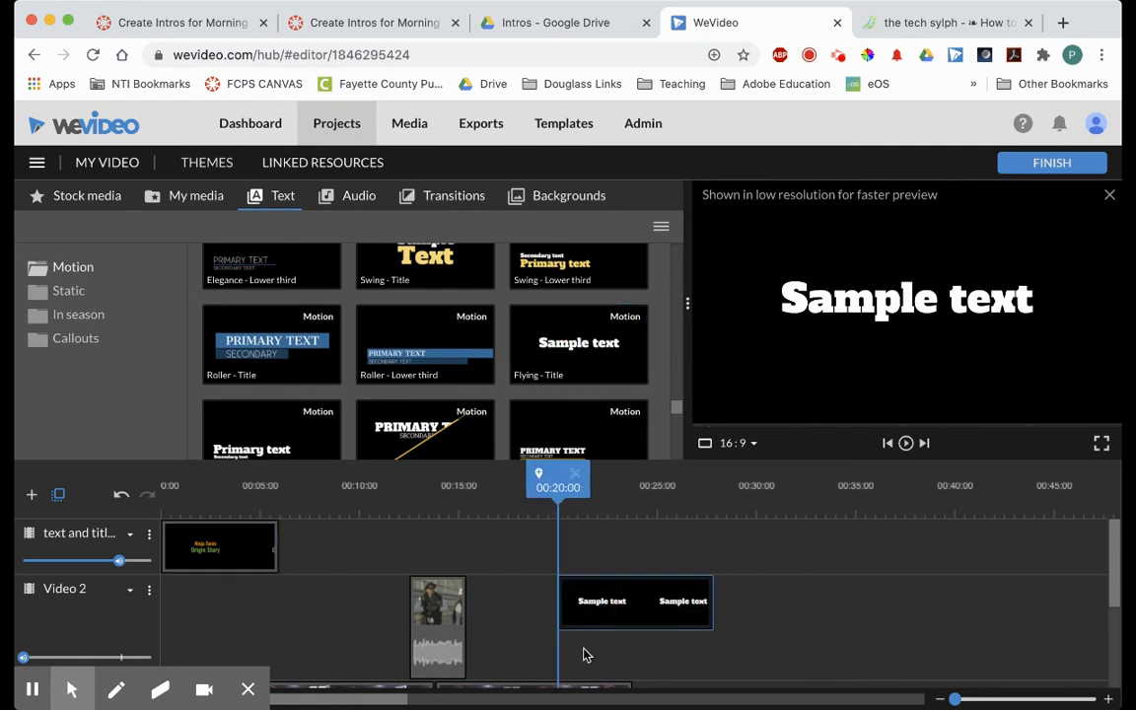
pyautogui.click(606, 620)
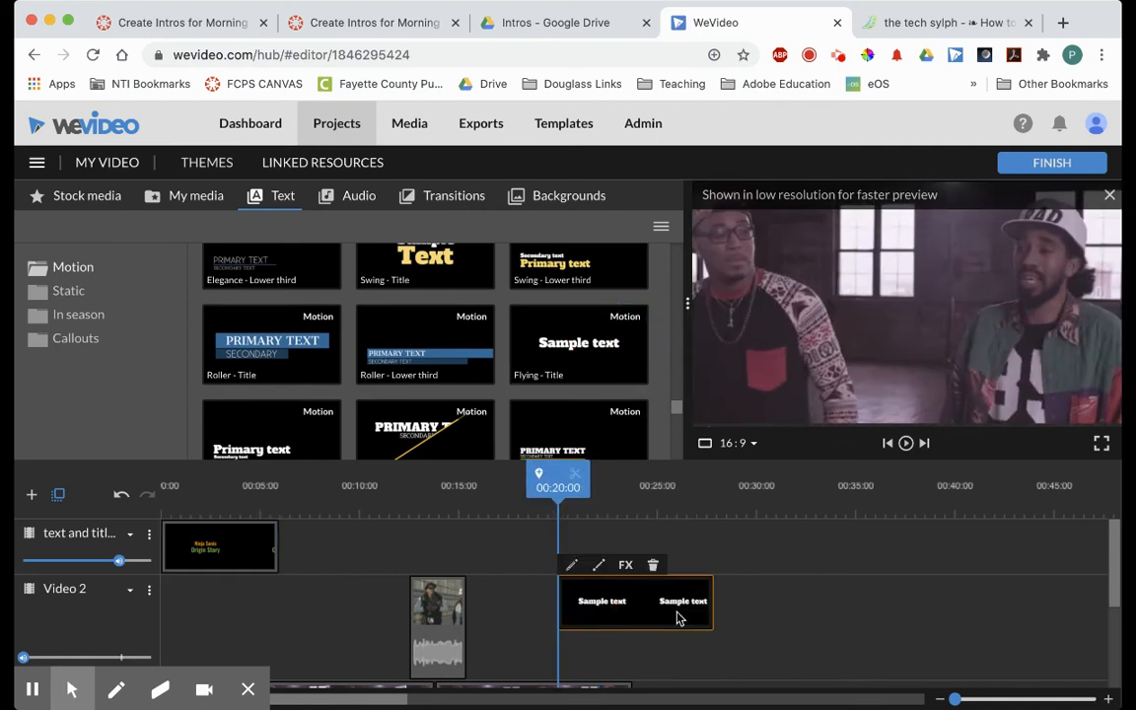
pyautogui.moveTo(623, 612); pyautogui.dragTo(632, 546)
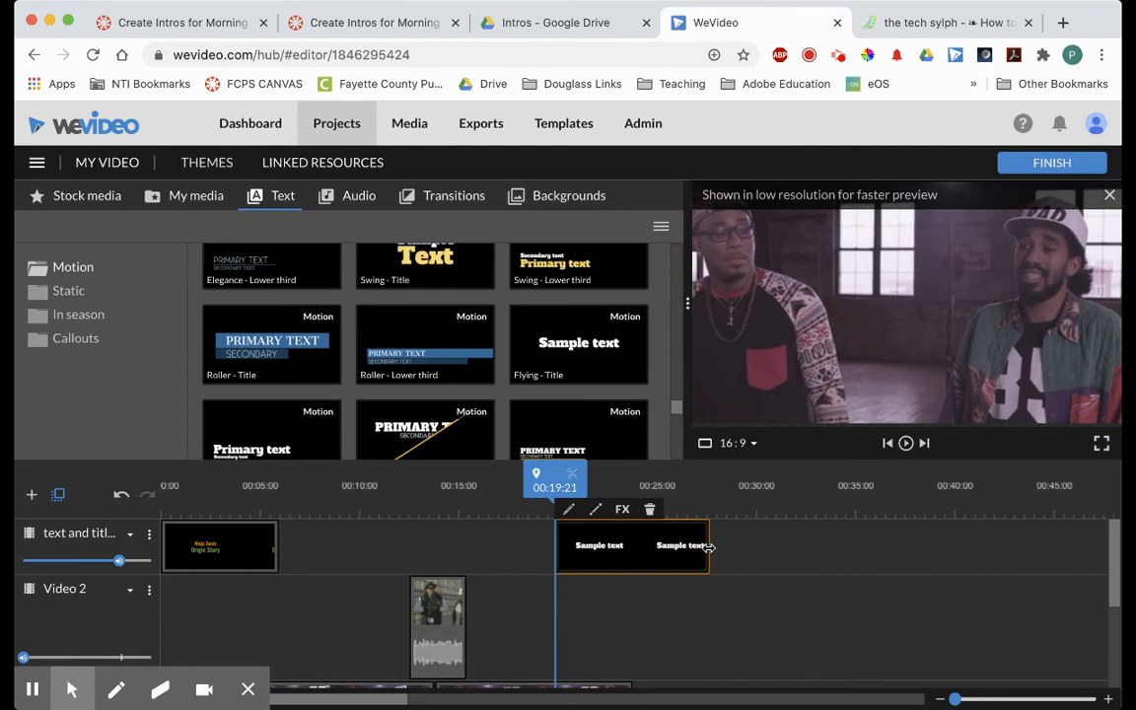
pyautogui.moveTo(708, 547); pyautogui.dragTo(657, 547)
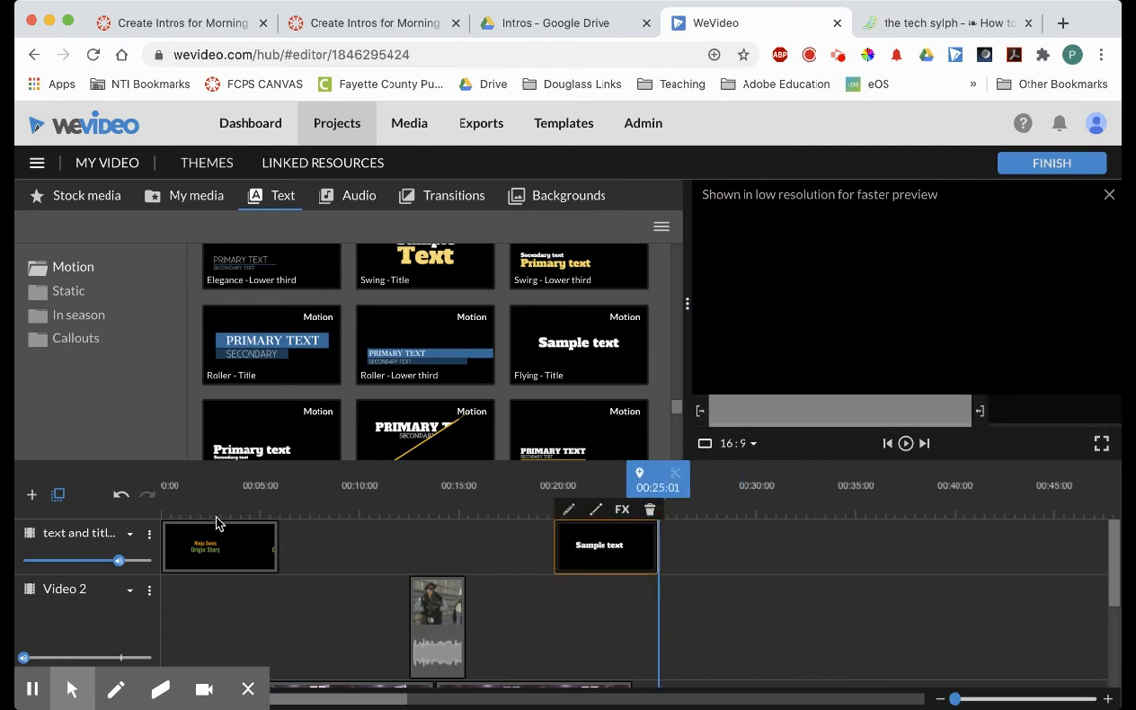
pyautogui.moveTo(652, 478); pyautogui.dragTo(628, 477)
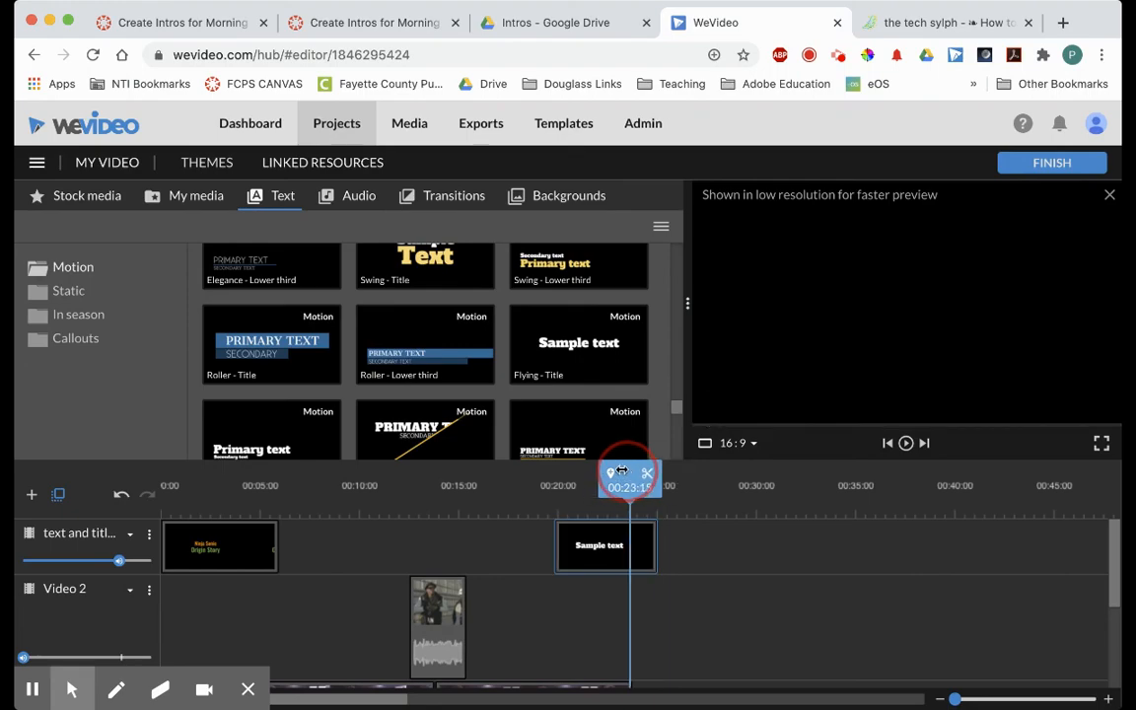
pyautogui.scroll(-2, 599, 642)
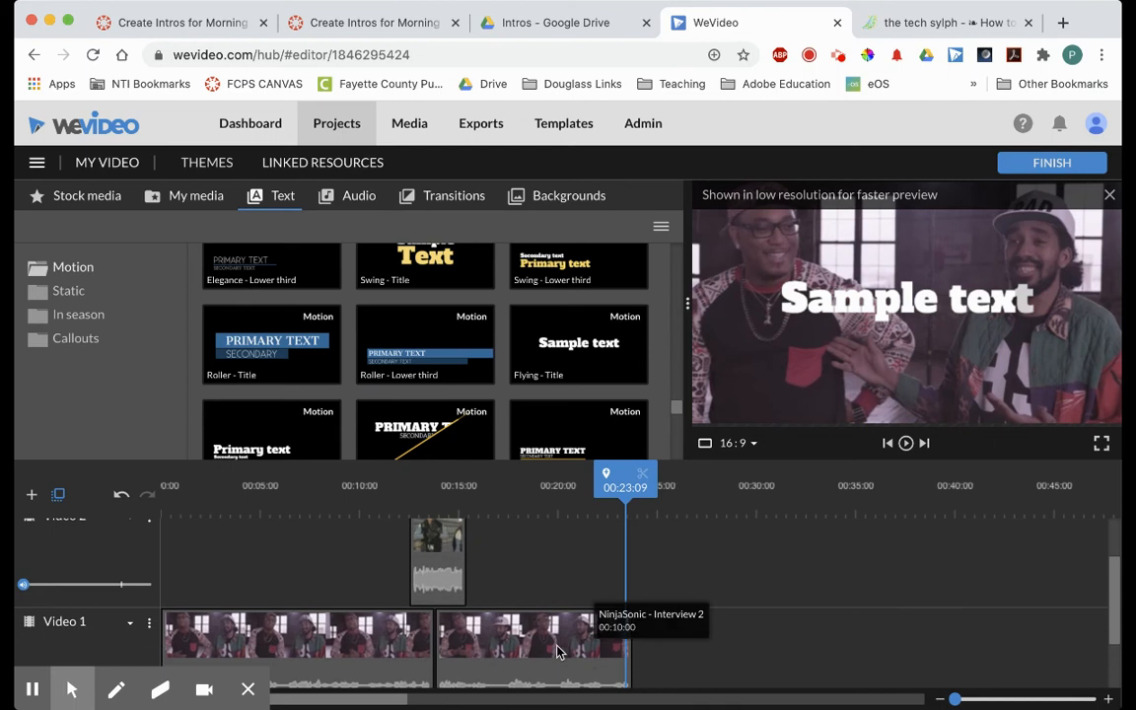
pyautogui.scroll(2, 562, 602)
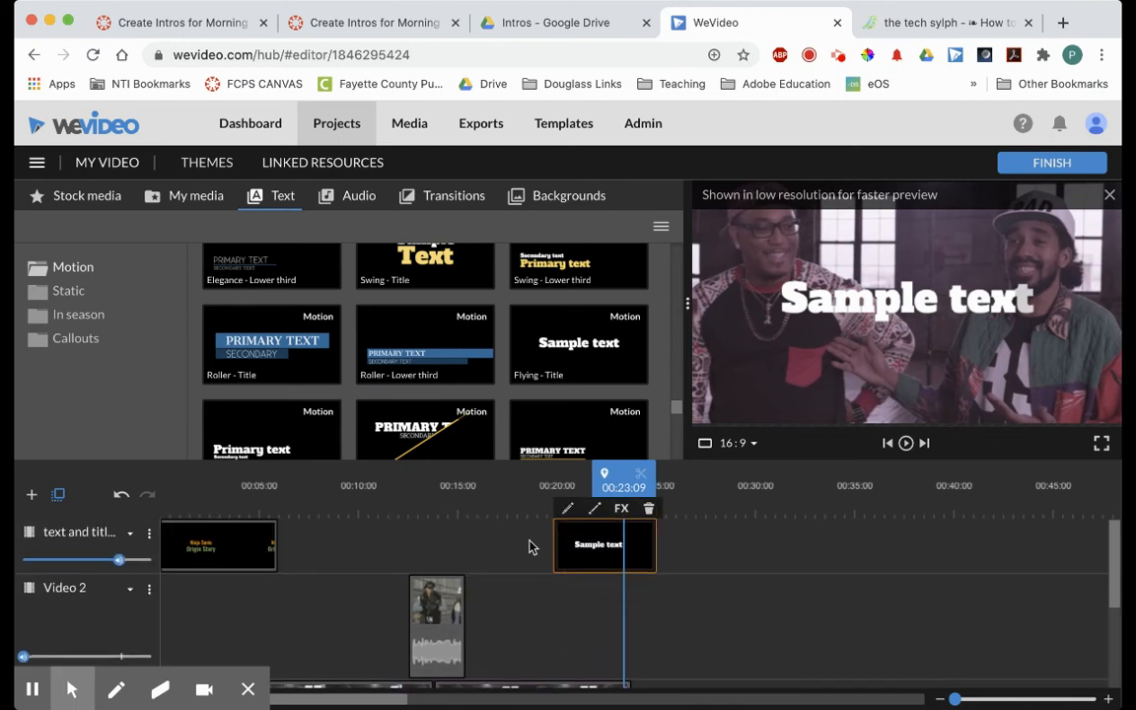
# Step: Replace the title's Sample text with 'Produced by' and the producer's name, and save
pyautogui.click(611, 550)
pyautogui.doubleClick(612, 550)
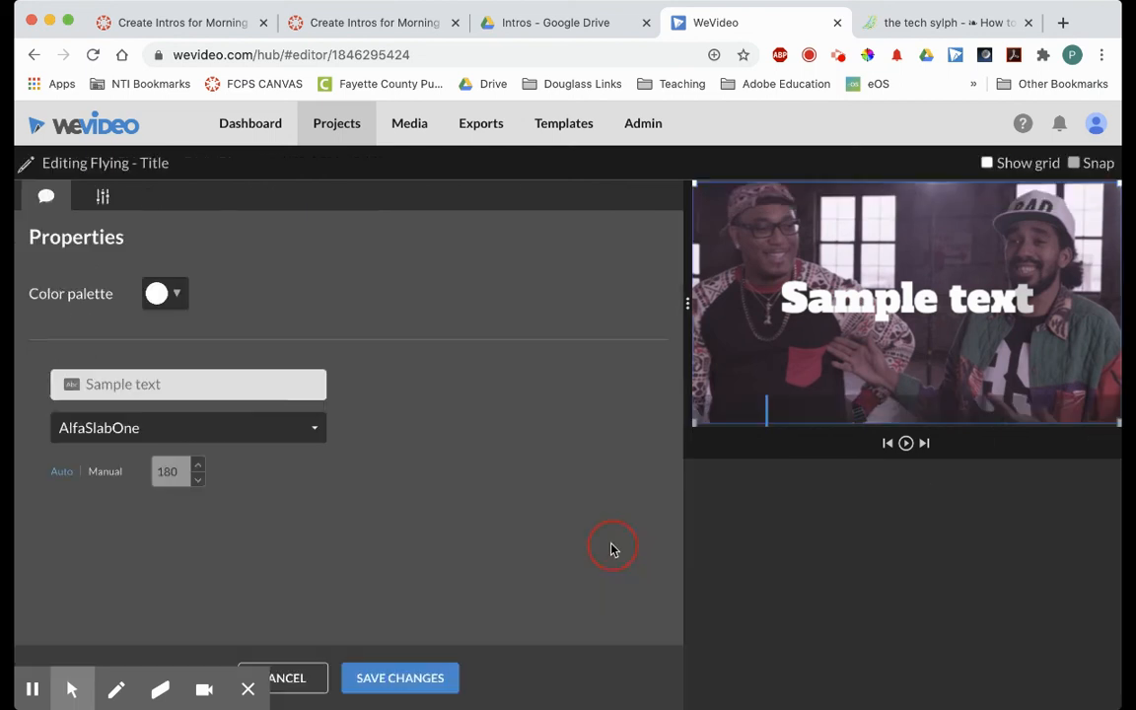
pyautogui.click(208, 382)
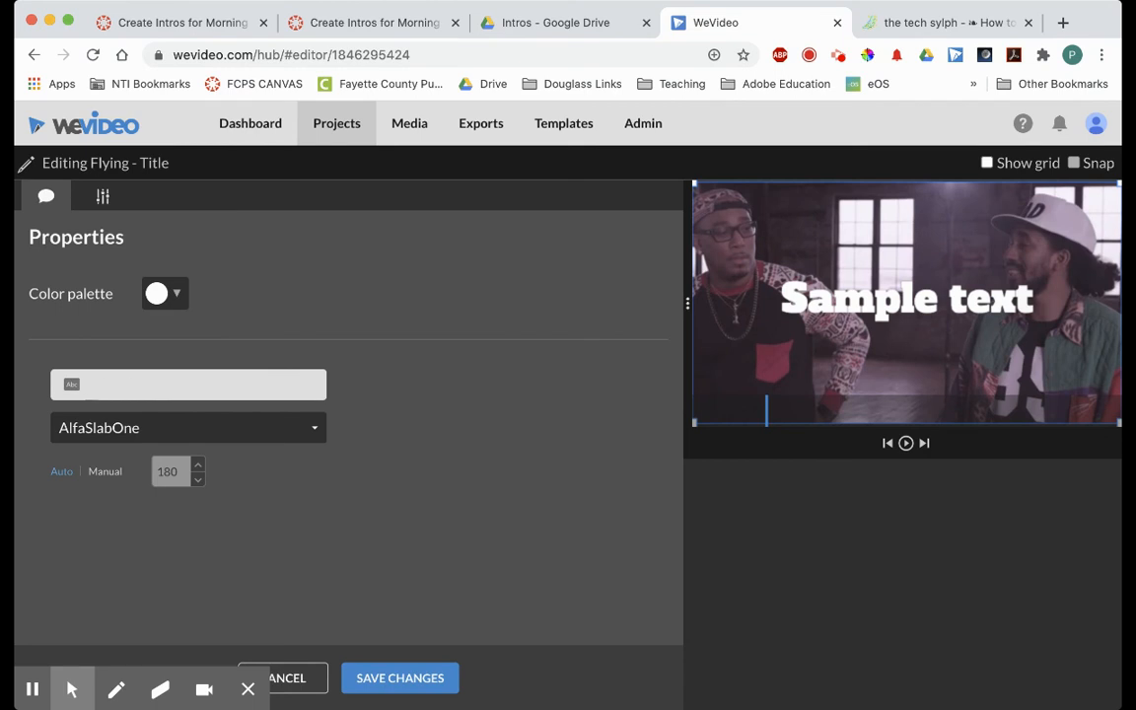
pyautogui.write('Produced by Pablo Alcala')
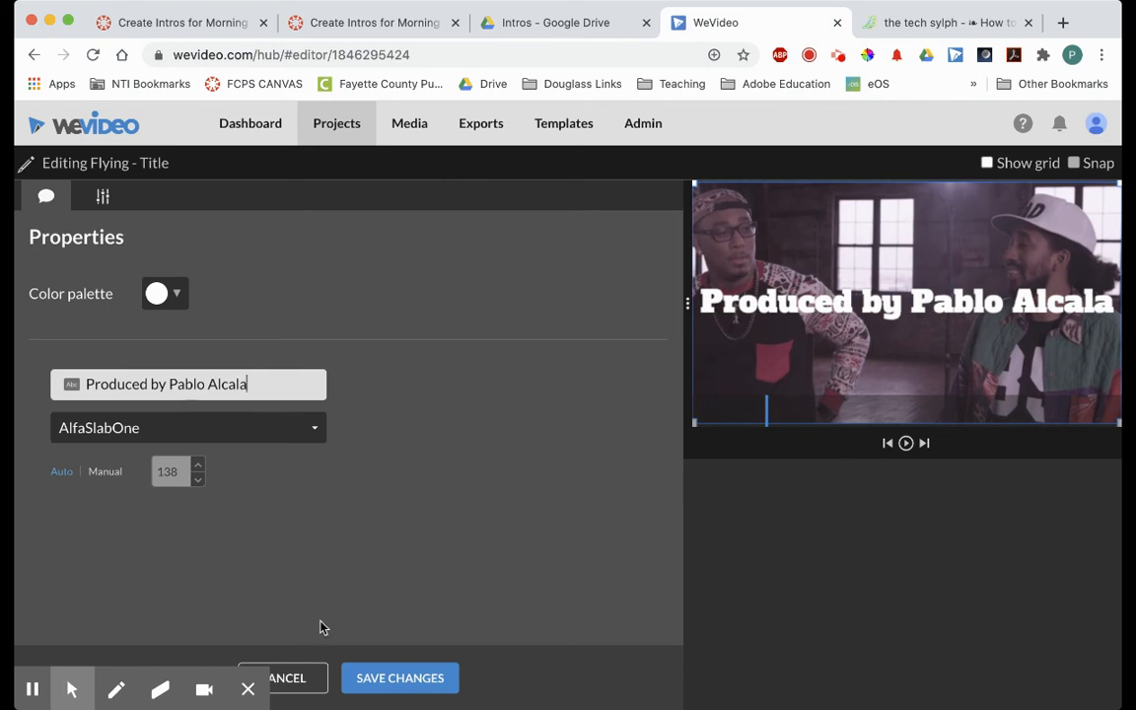
pyautogui.click(395, 678)
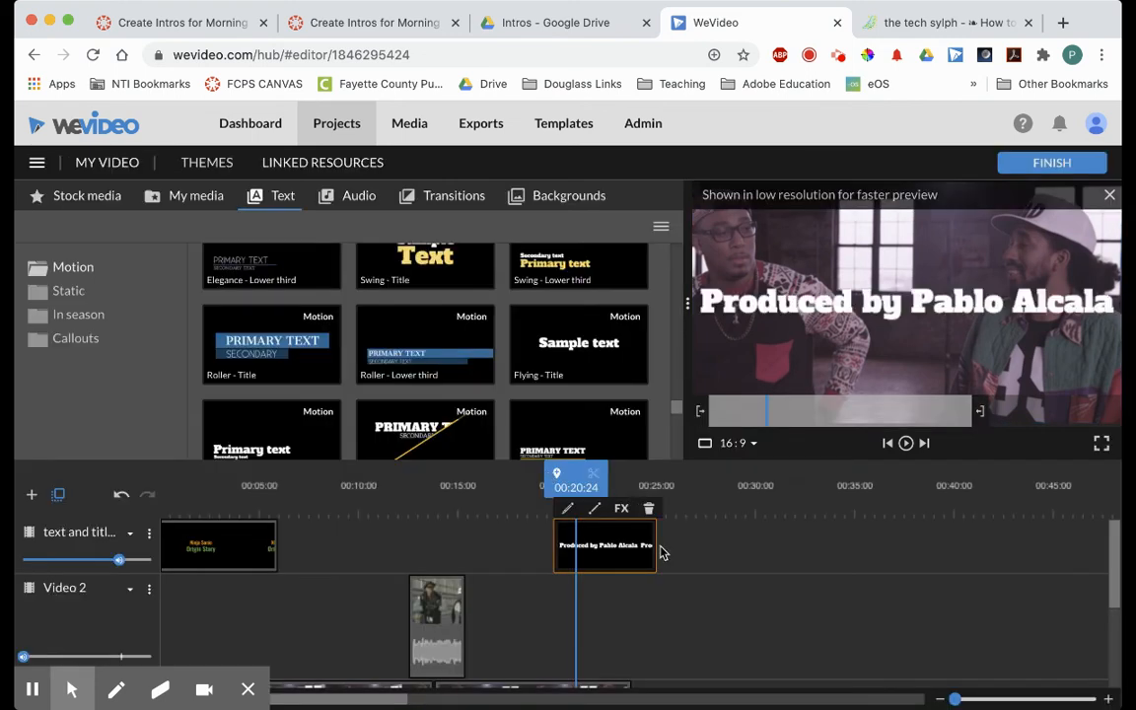
# Step: Trim the credit title slightly shorter, then scrub and play around 00:20 to check it
pyautogui.moveTo(654, 544); pyautogui.dragTo(626, 545)
pyautogui.scroll(-3, 679, 537)
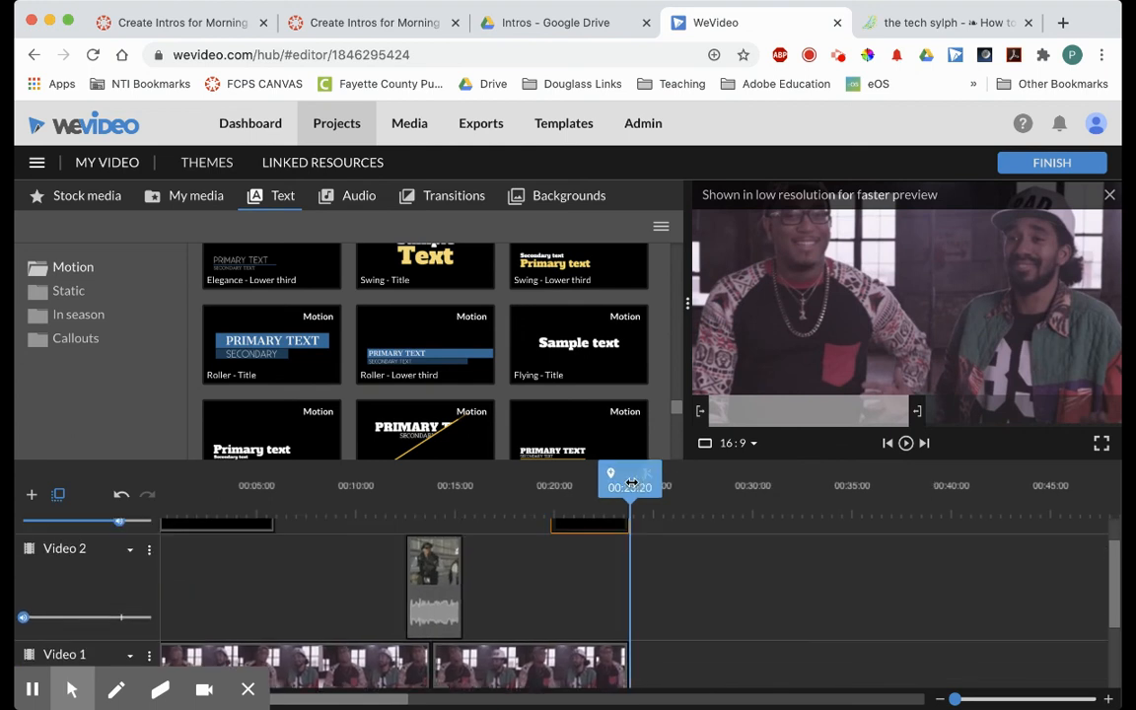
pyautogui.moveTo(631, 483)
pyautogui.mouseDown()
pyautogui.moveTo(543, 480)
pyautogui.moveTo(595, 480)
pyautogui.moveTo(573, 481)
pyautogui.mouseUp()
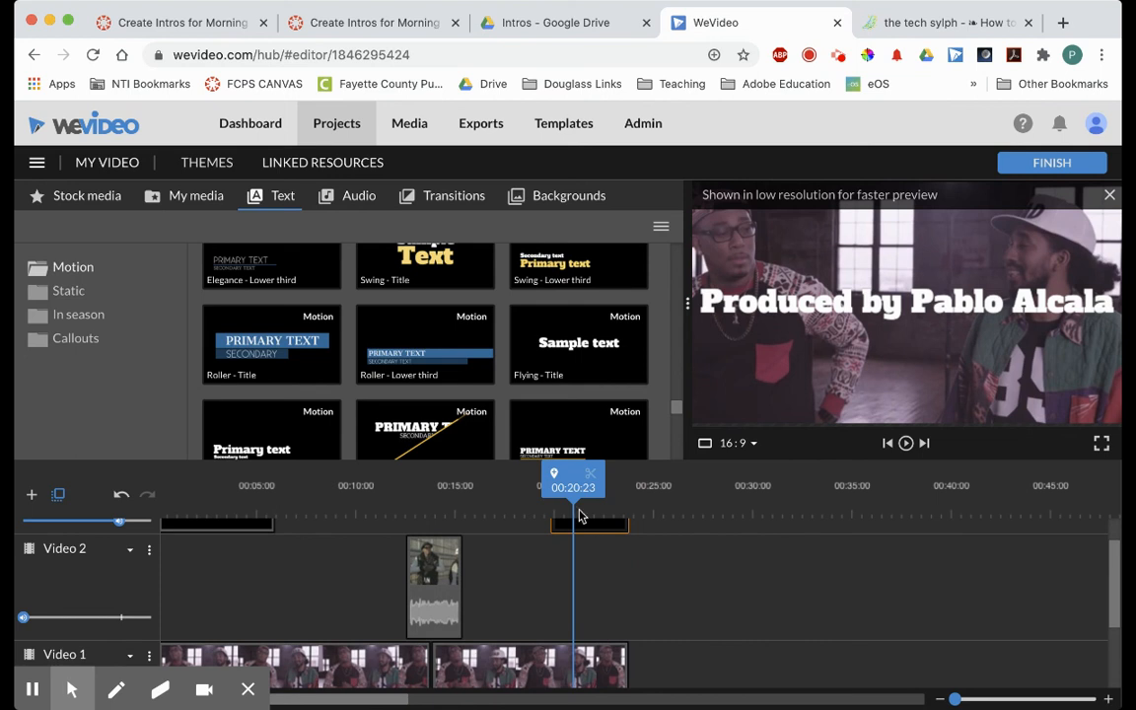
pyautogui.moveTo(573, 480)
pyautogui.mouseDown()
pyautogui.moveTo(563, 480)
pyautogui.moveTo(615, 481)
pyautogui.moveTo(586, 483)
pyautogui.mouseUp()
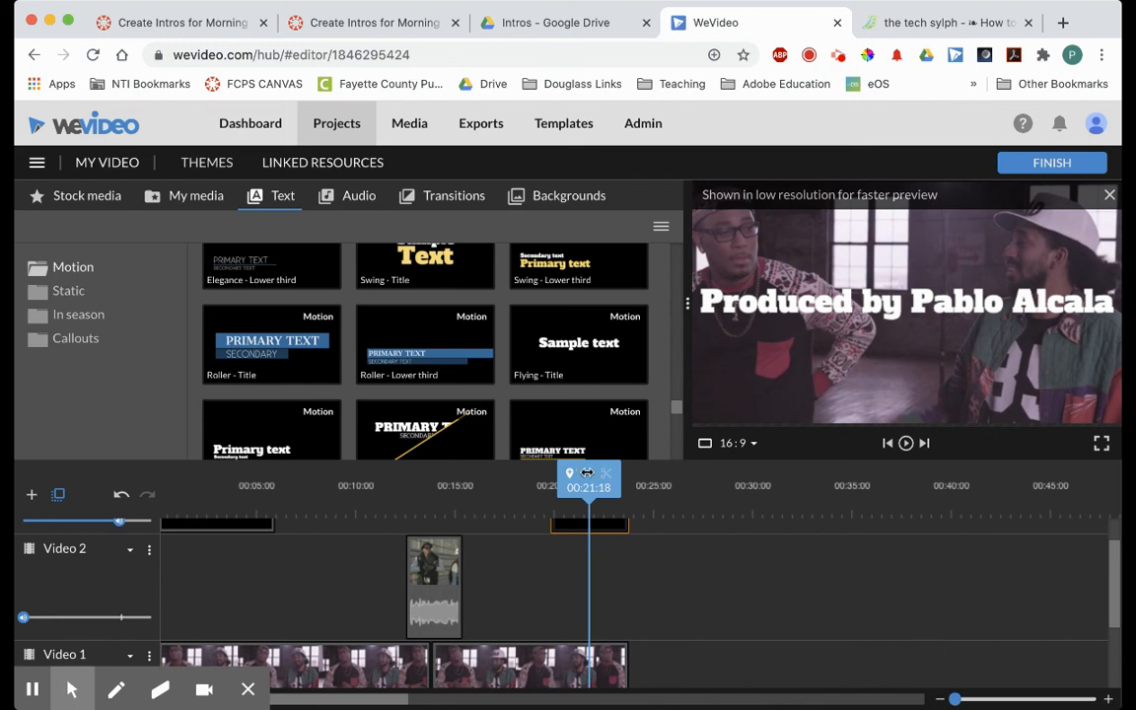
pyautogui.moveTo(587, 473); pyautogui.dragTo(541, 473)
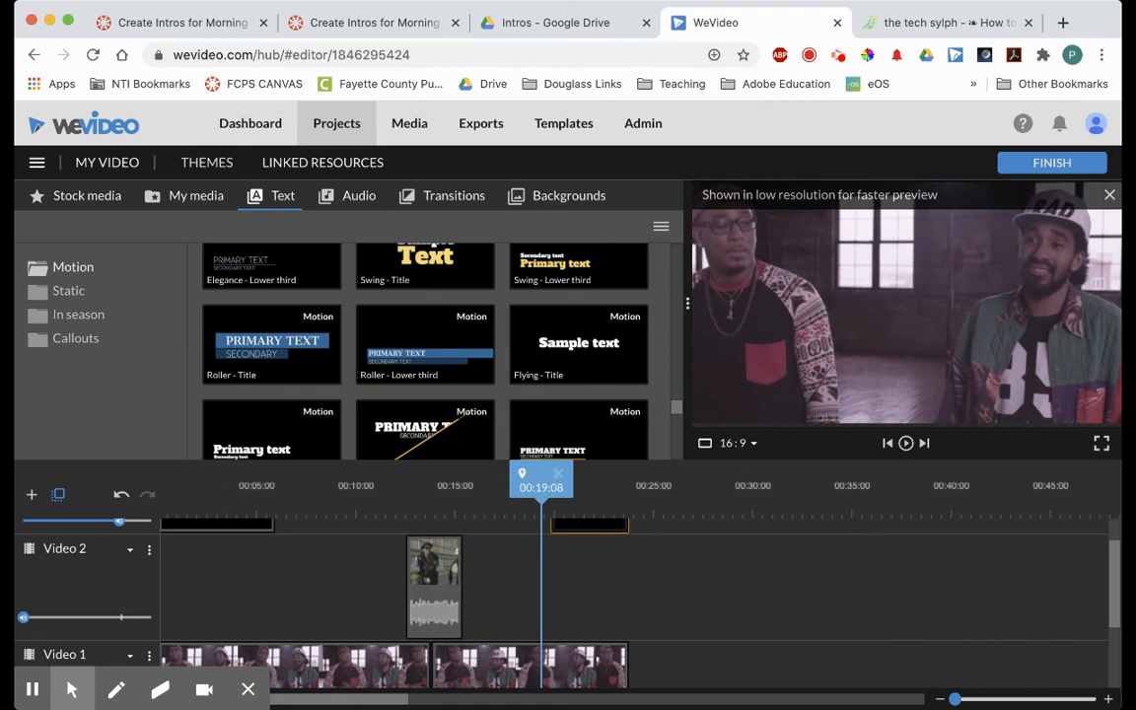
pyautogui.press('space')
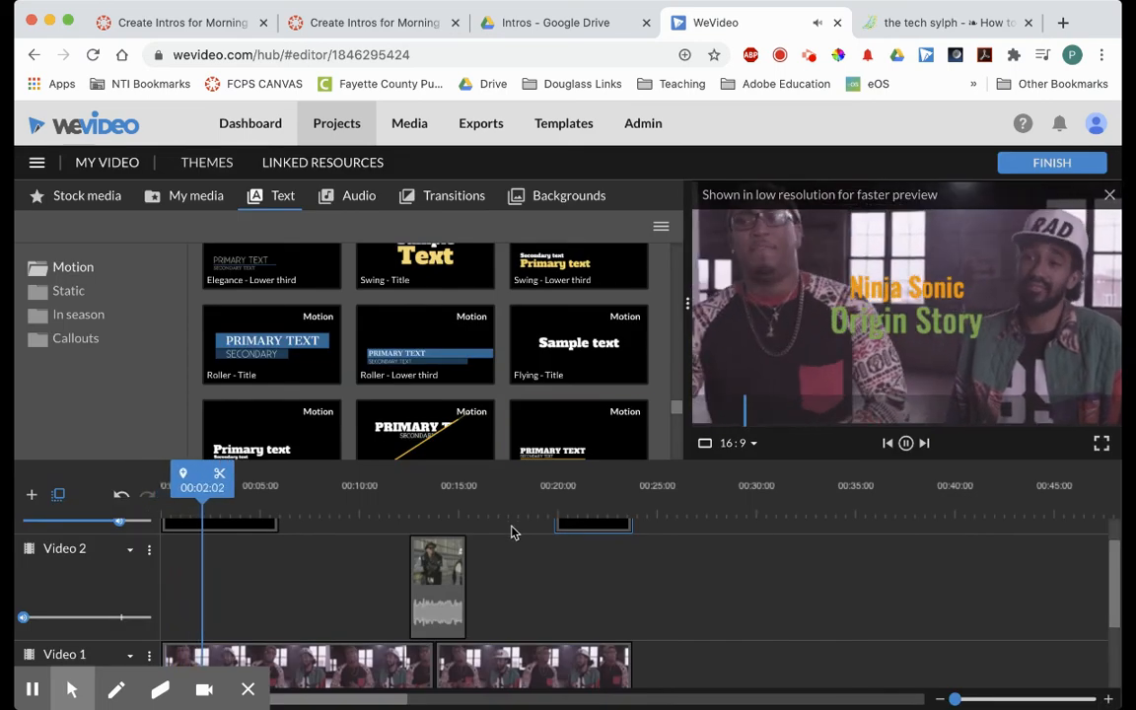
# Step: Pause playback and switch the media panel to the Free Music audio library
pyautogui.press('space')
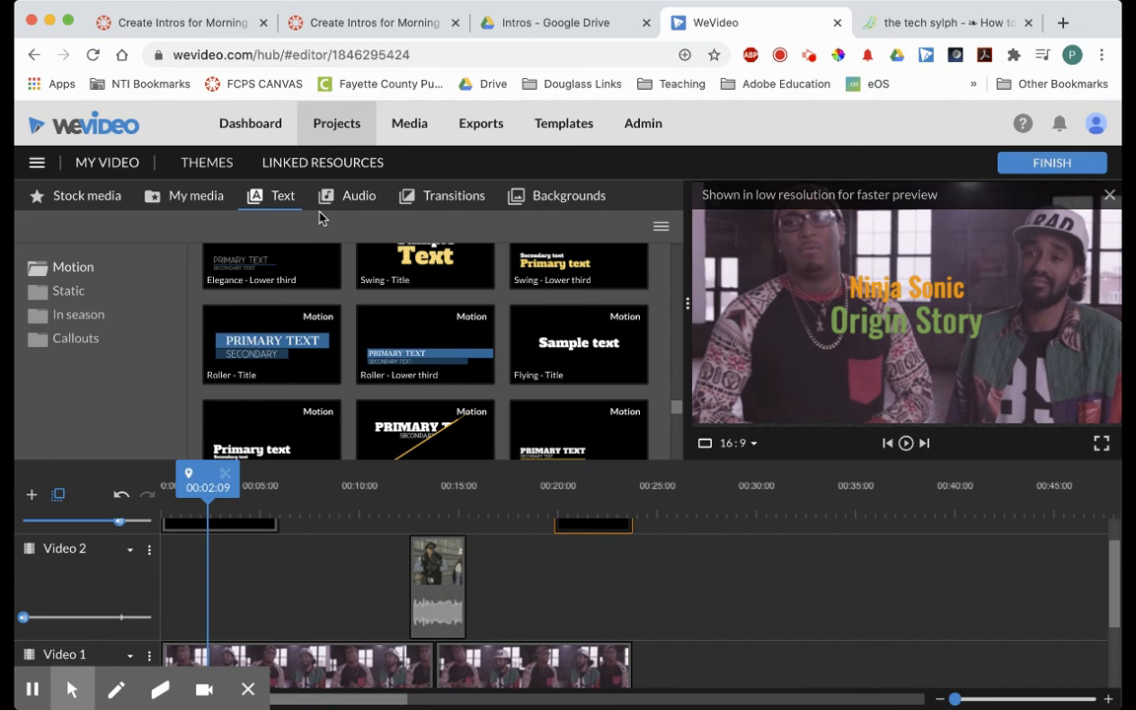
pyautogui.click(349, 196)
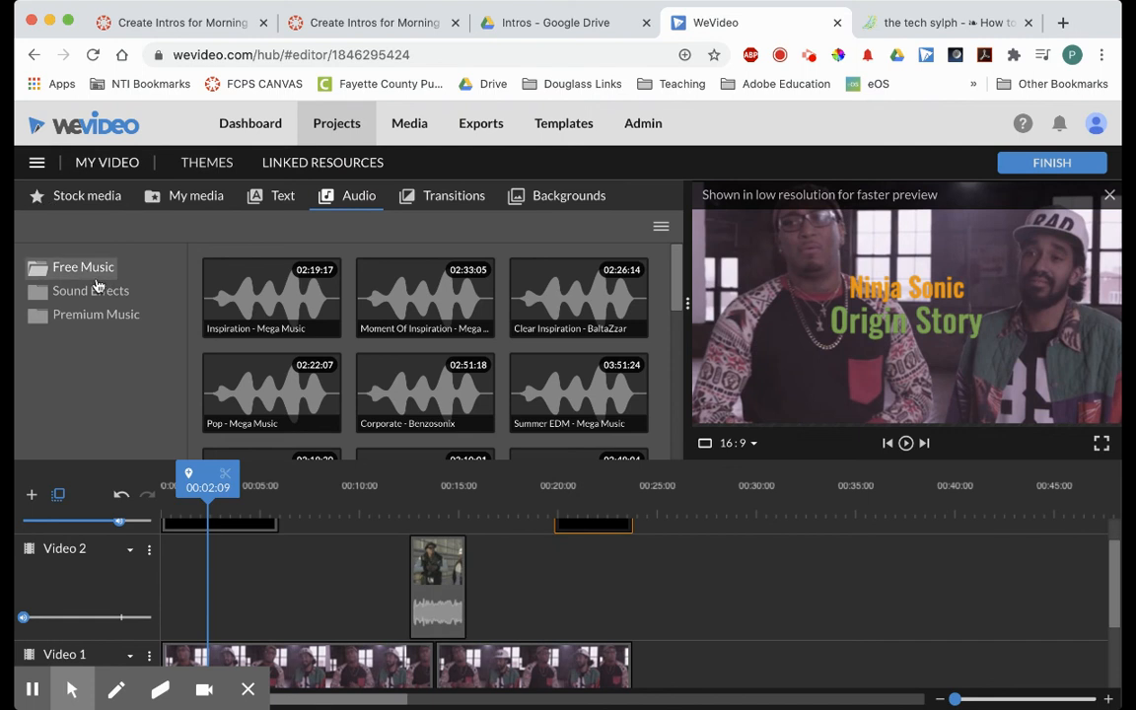
# Step: Search the stock media library for 'hiphop', limited to audio results
pyautogui.click(50, 202)
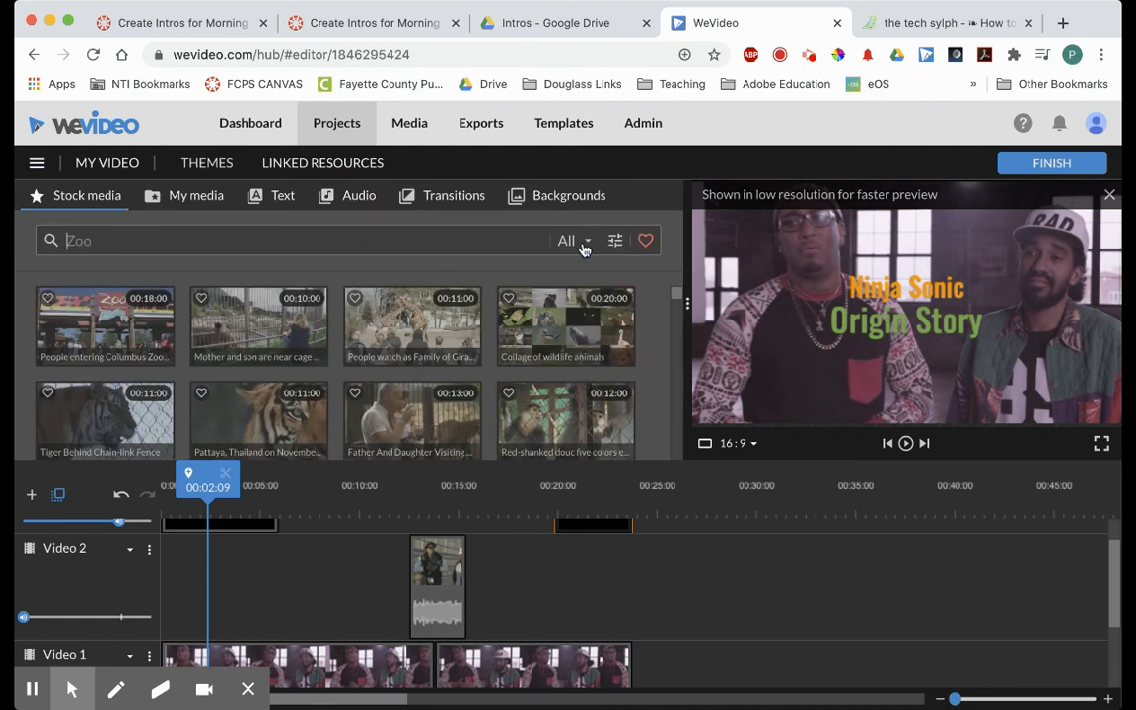
pyautogui.click(580, 242)
pyautogui.click(580, 353)
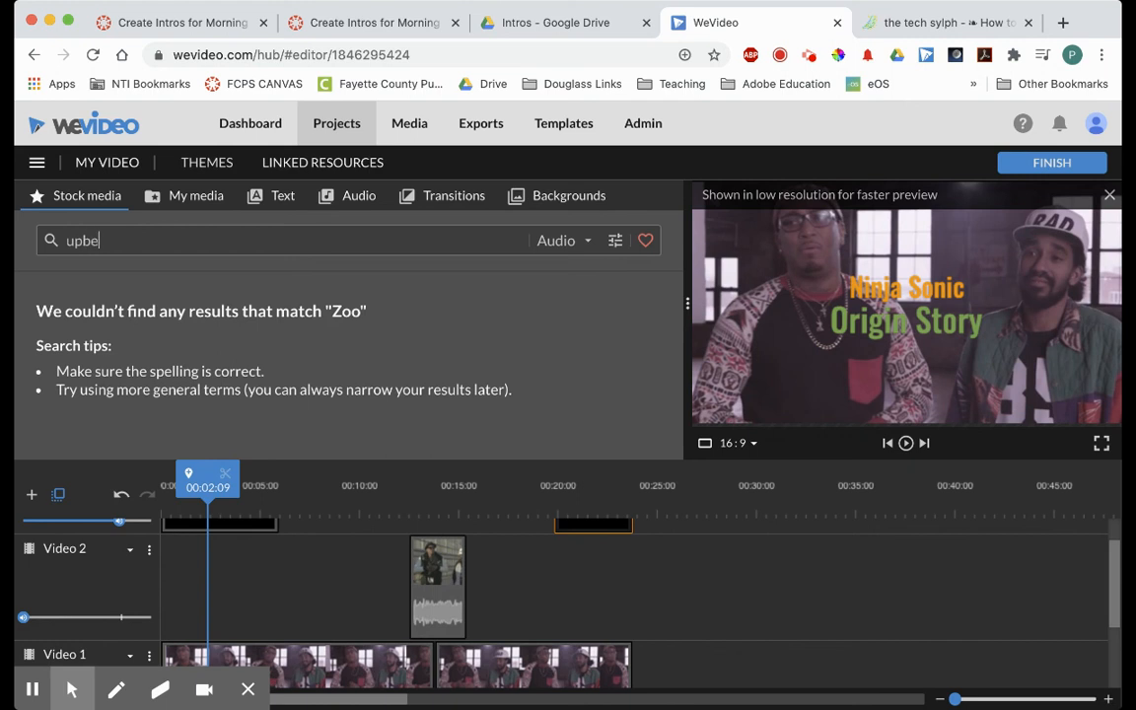
pyautogui.press('Return')
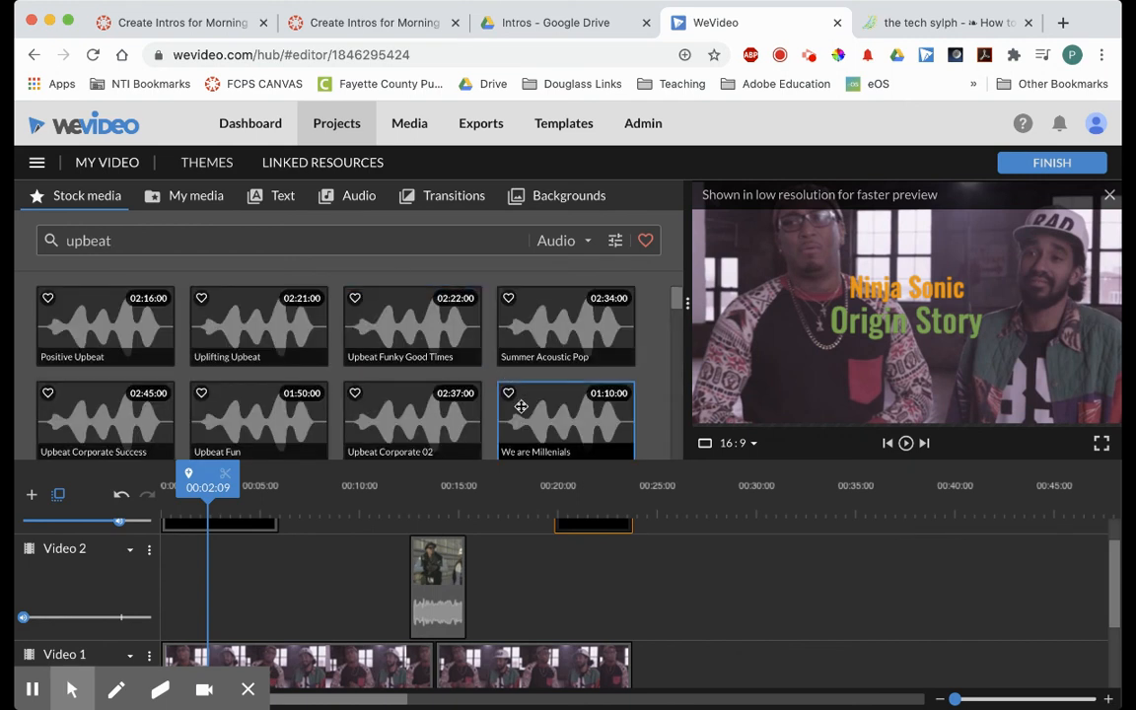
# Step: Preview the We are Millenials and LL tracks, then stop the preview
pyautogui.scroll(-2, 532, 395)
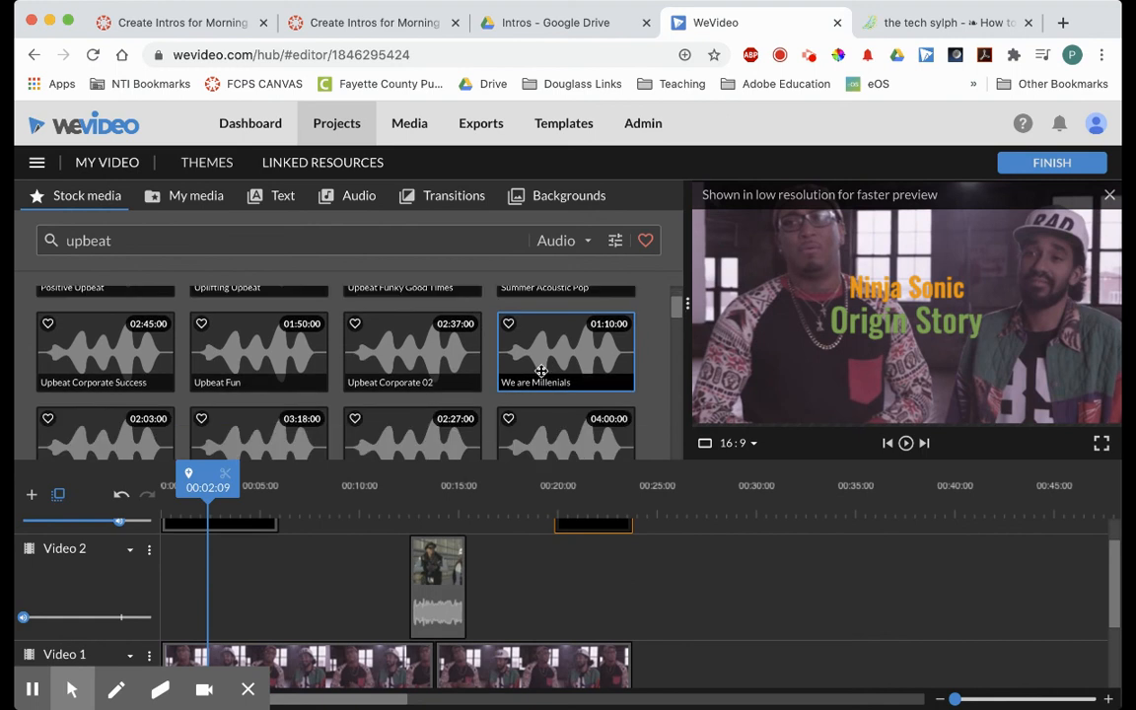
pyautogui.click(542, 371)
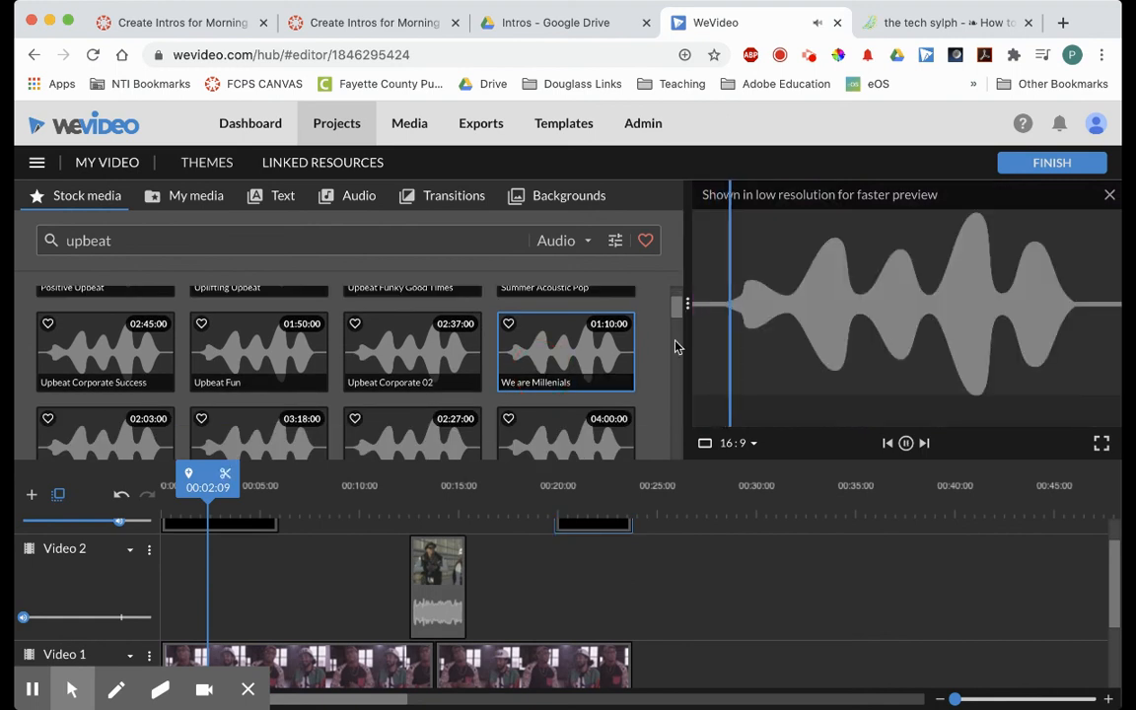
pyautogui.click(569, 349)
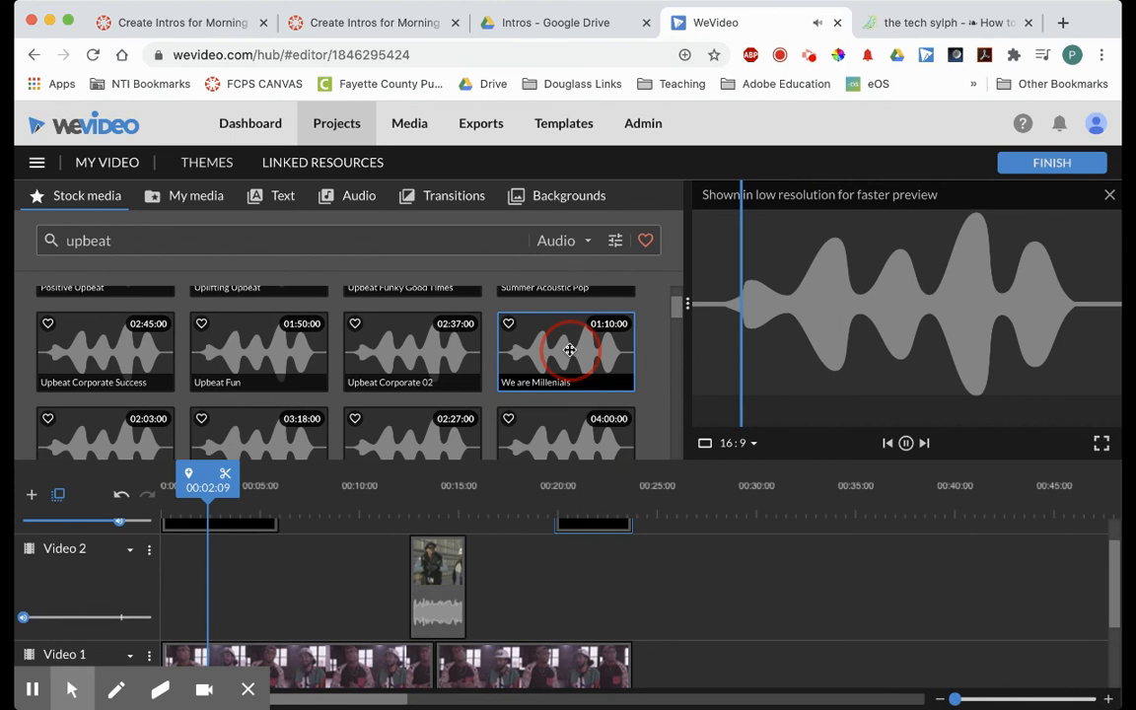
pyautogui.click(905, 442)
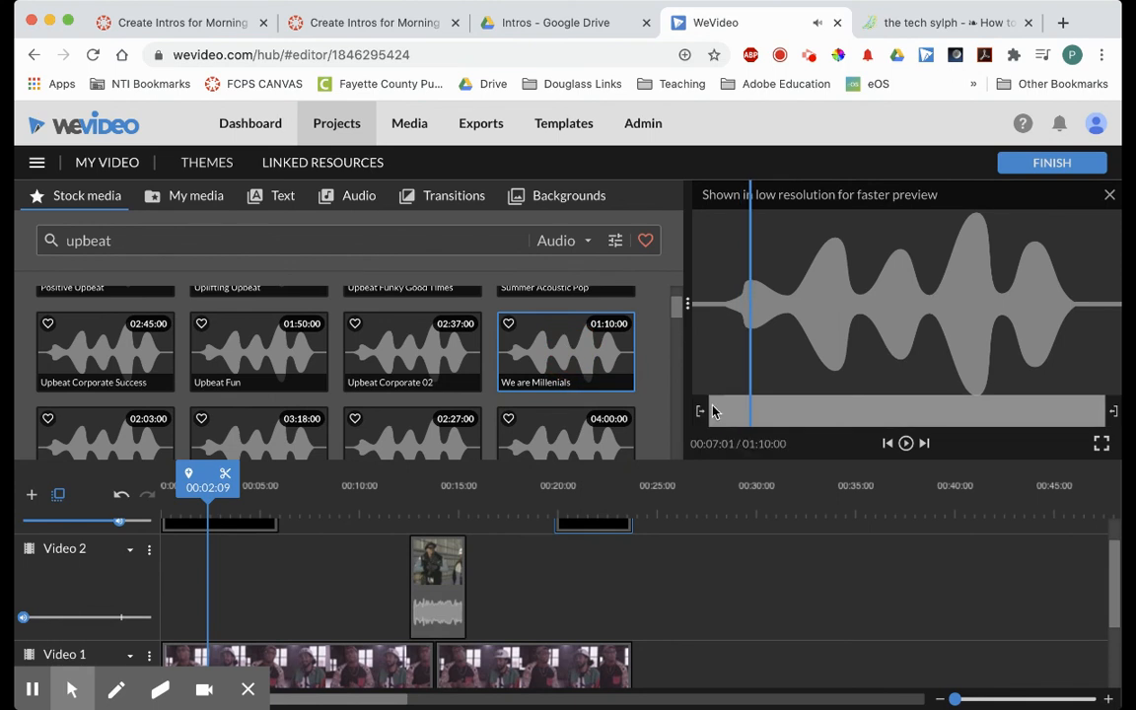
pyautogui.scroll(-2, 589, 388)
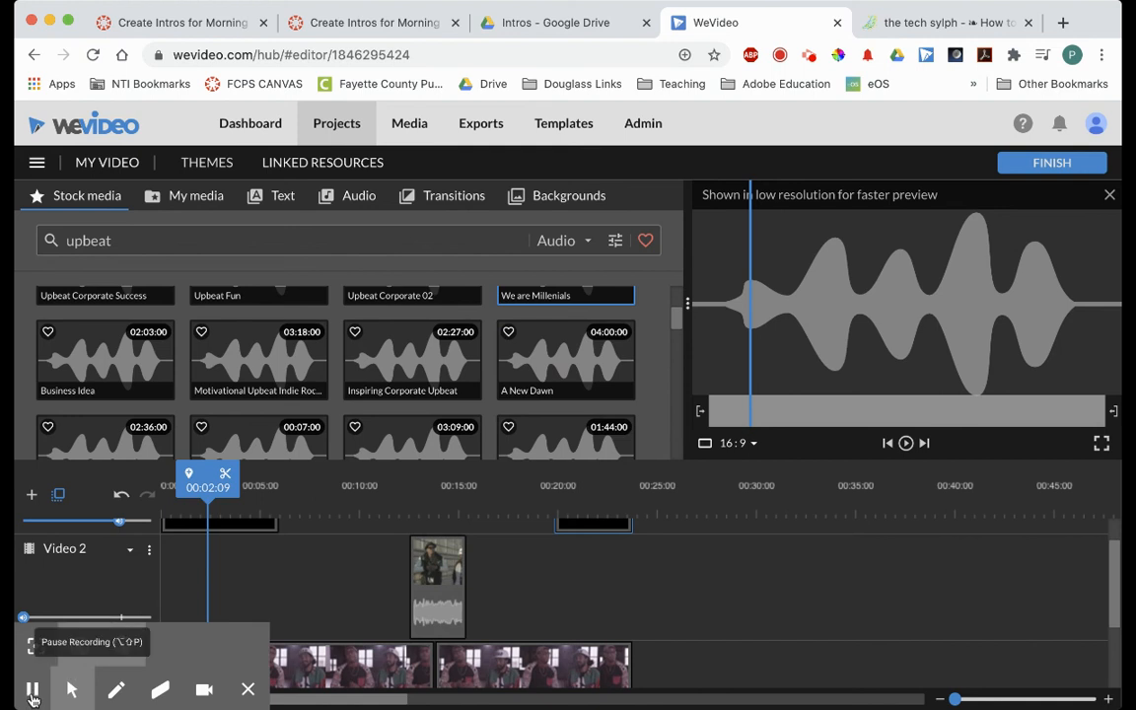
pyautogui.click(33, 694)
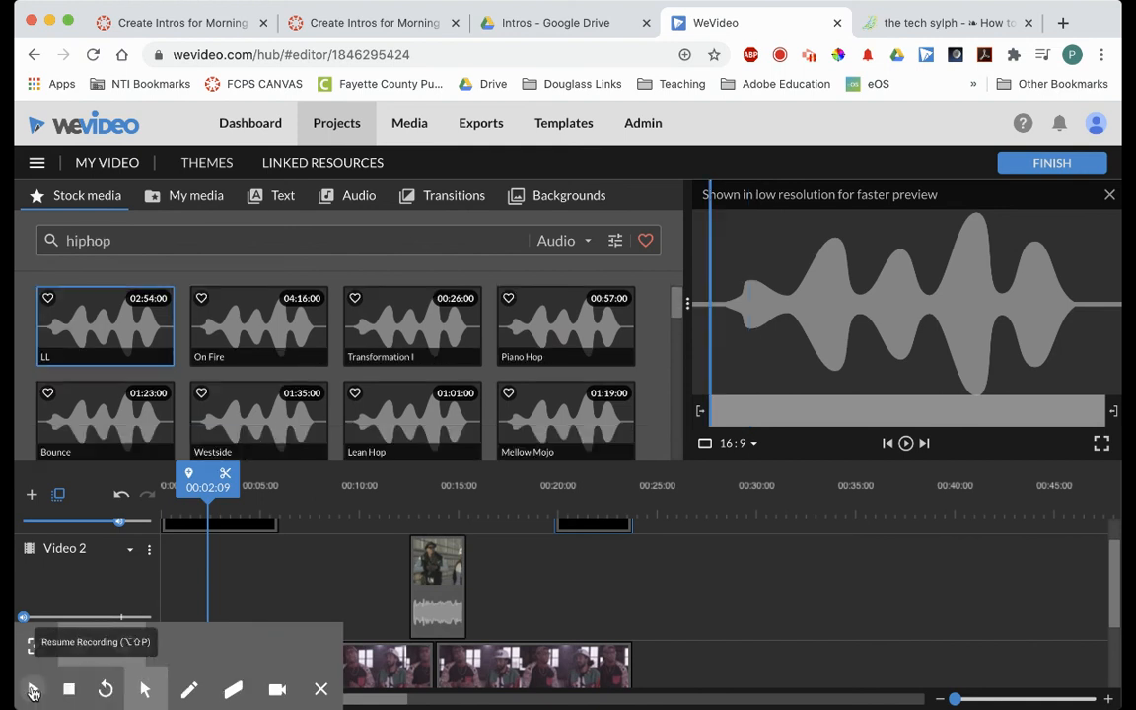
pyautogui.click(32, 694)
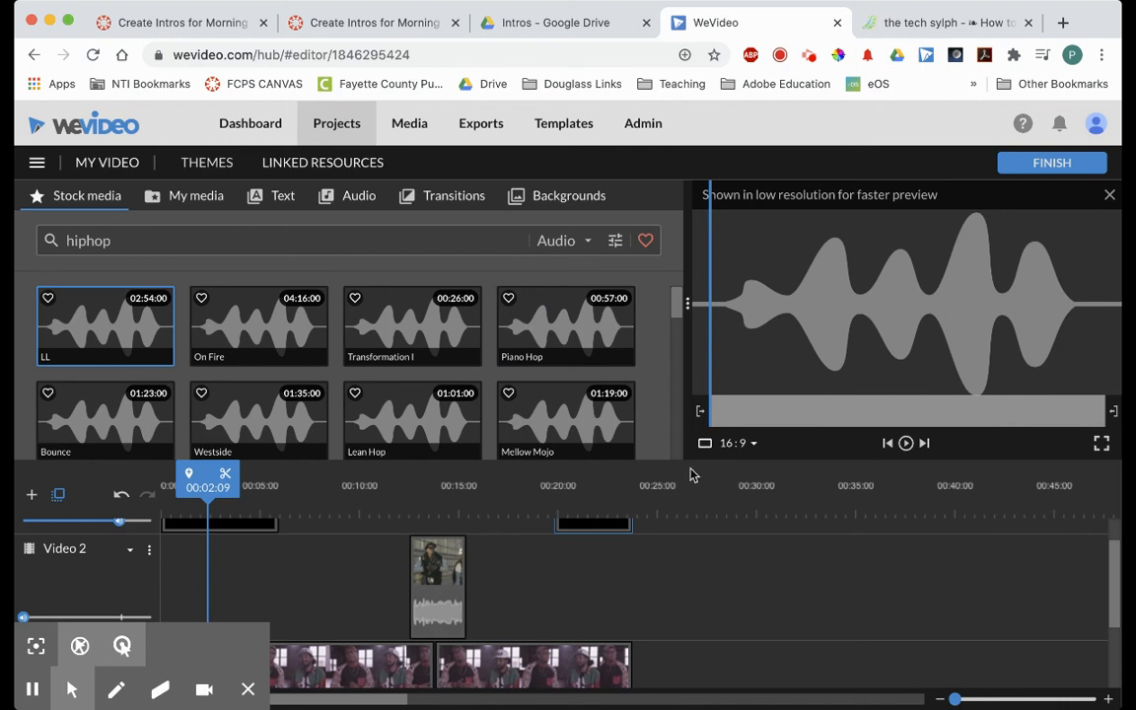
pyautogui.click(906, 443)
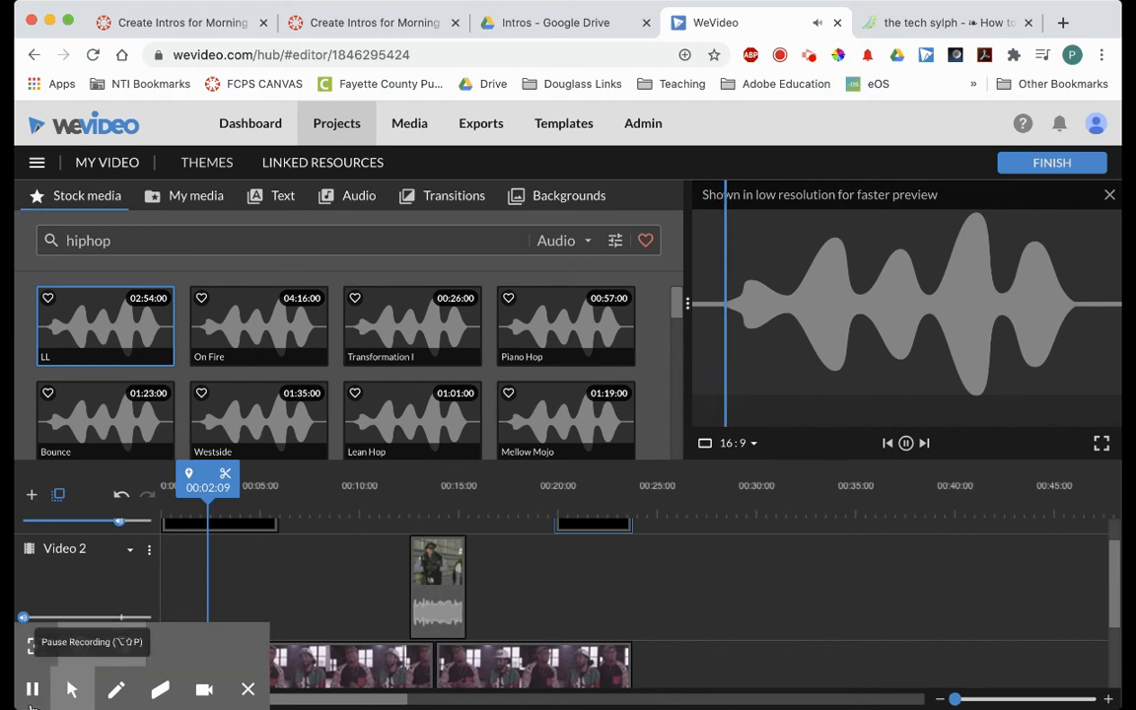
pyautogui.click(32, 699)
pyautogui.click(33, 692)
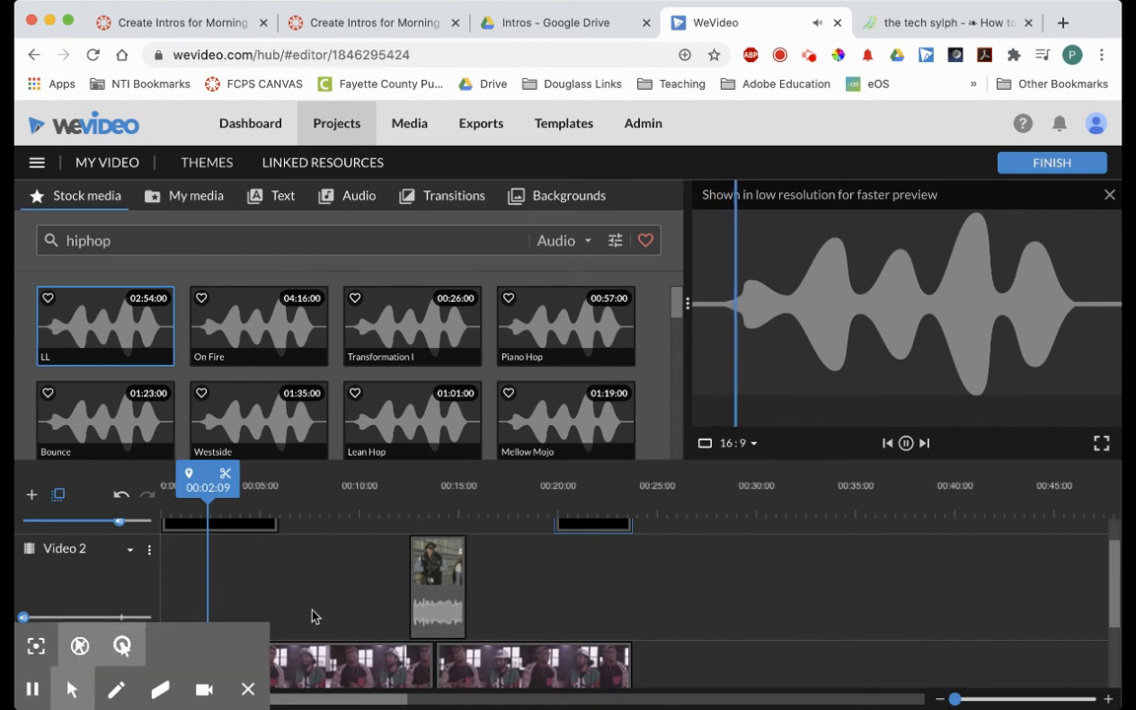
pyautogui.click(908, 444)
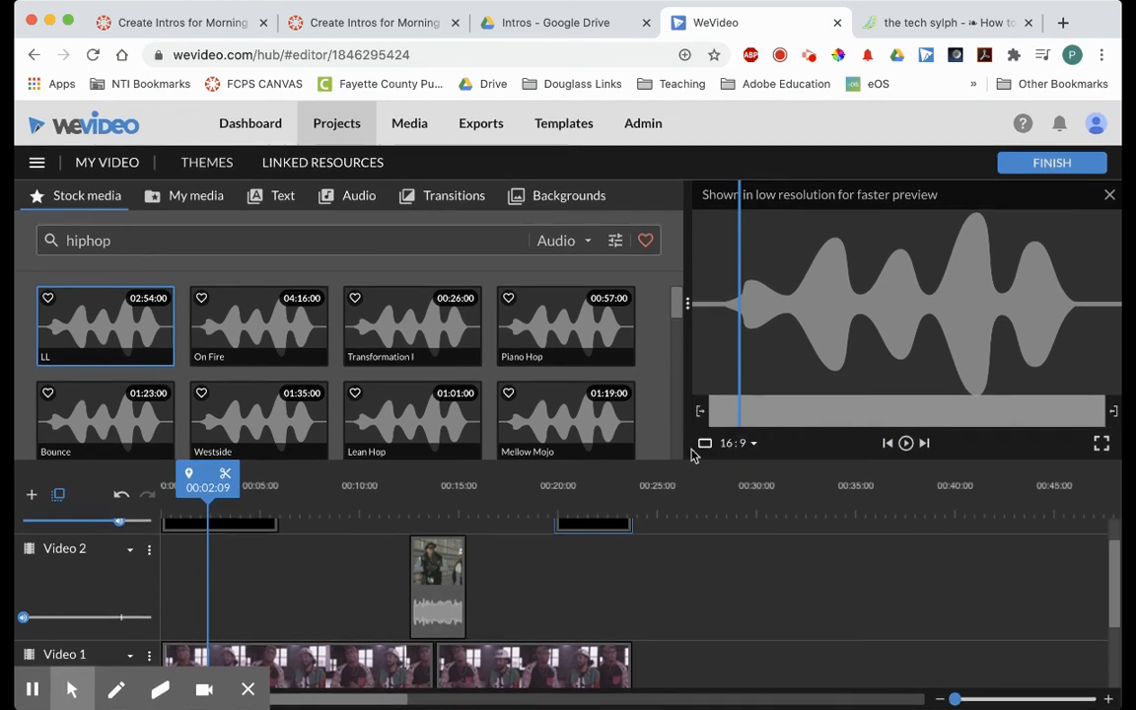
# Step: Add a new audio track named 'music' to the timeline below Audio 1
pyautogui.click(32, 499)
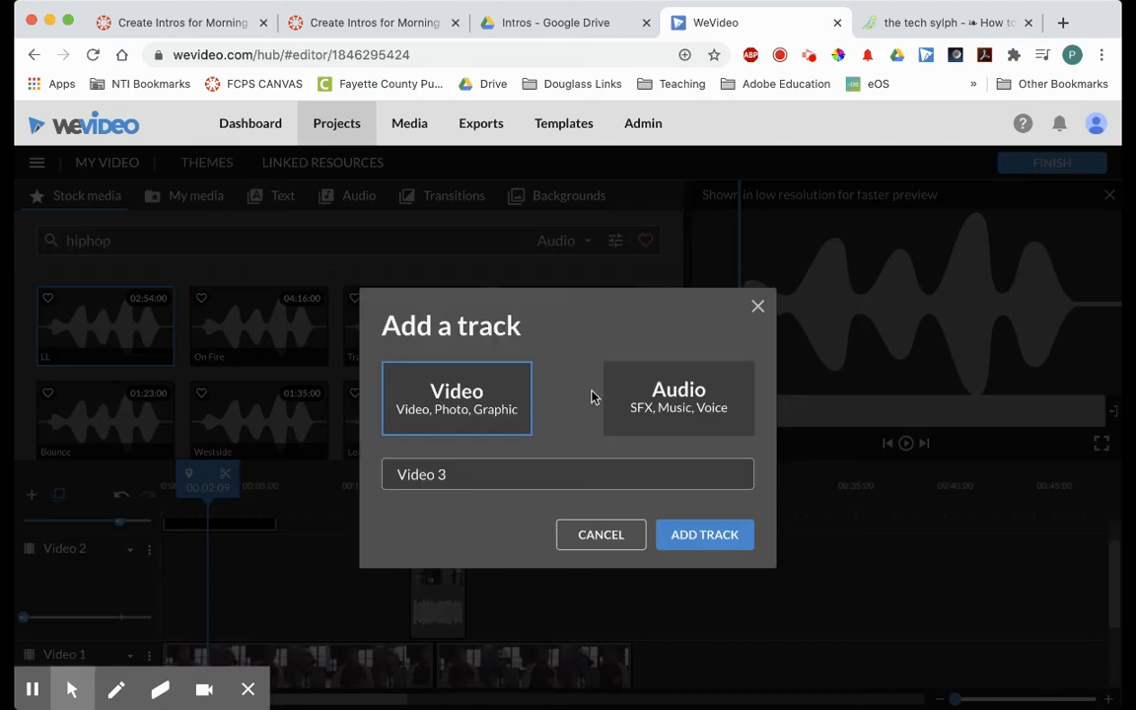
pyautogui.click(660, 408)
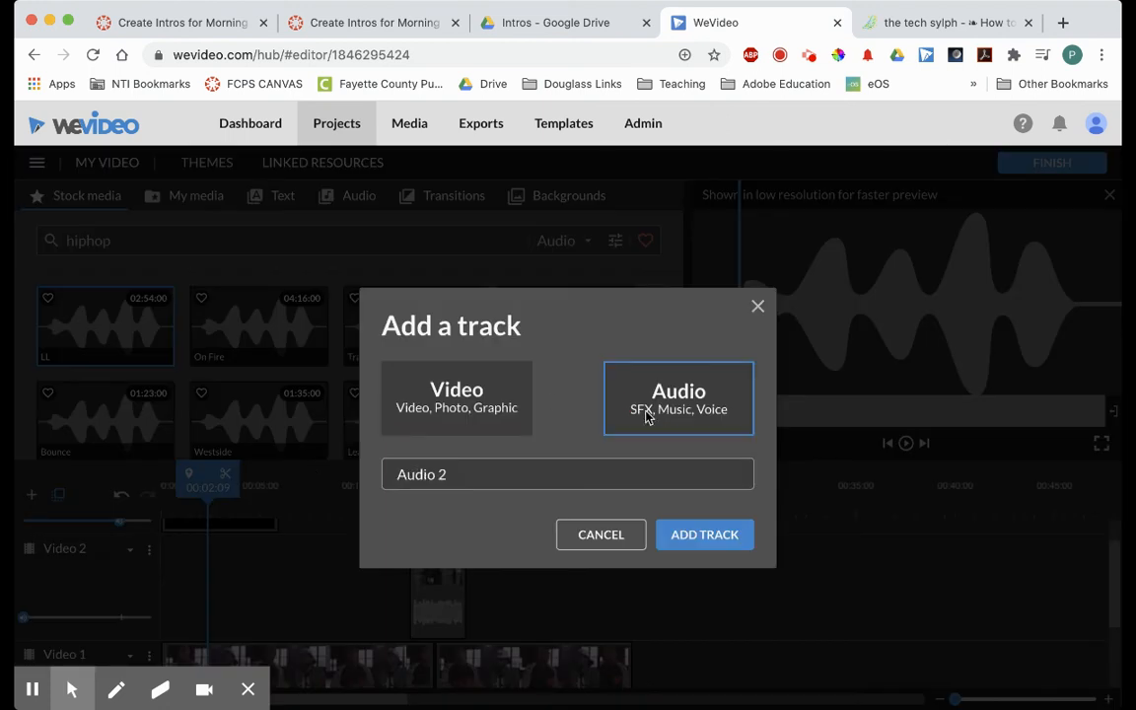
pyautogui.doubleClick(550, 478)
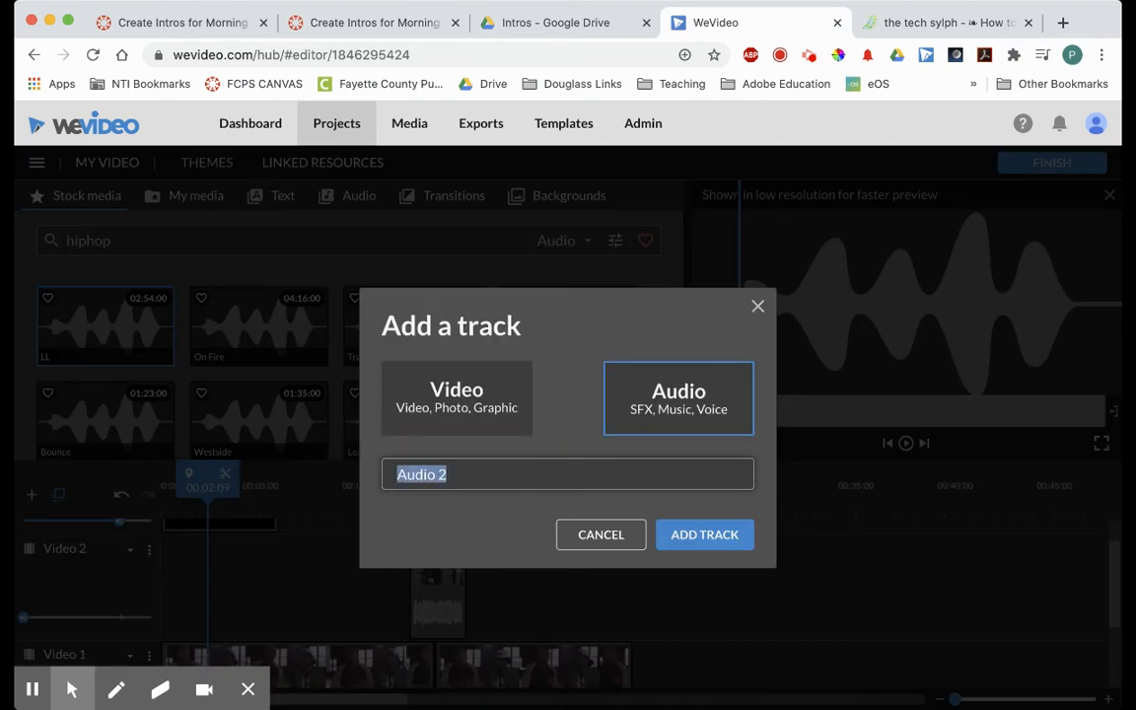
pyautogui.write('music')
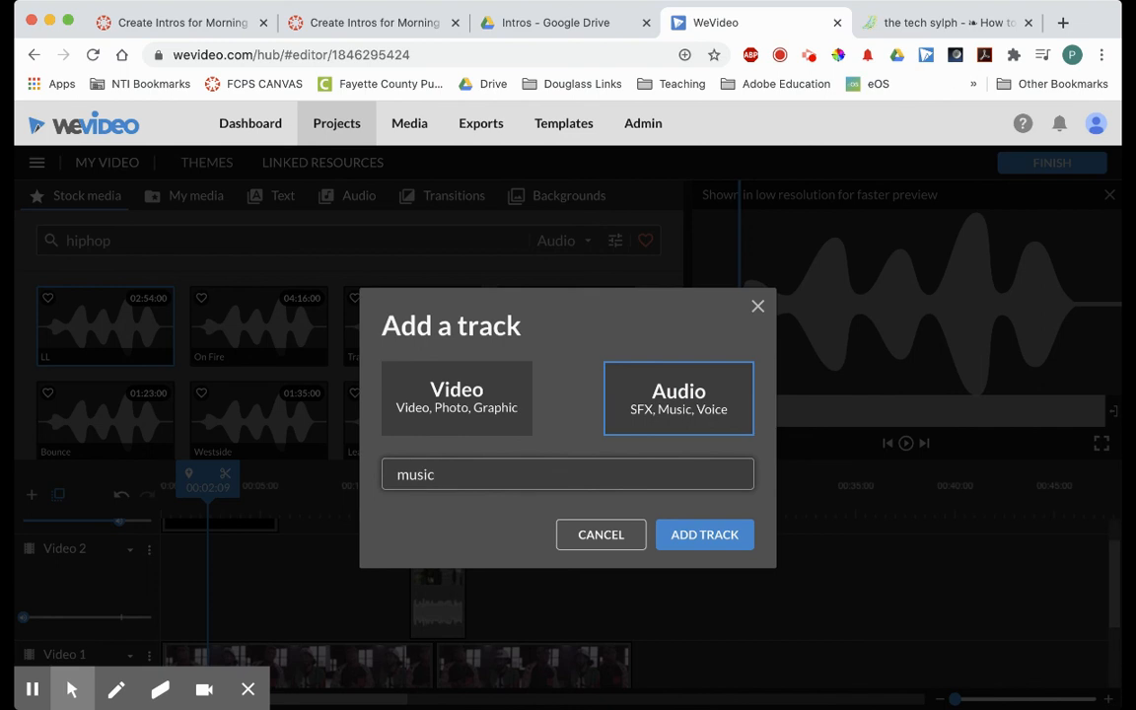
pyautogui.click(692, 535)
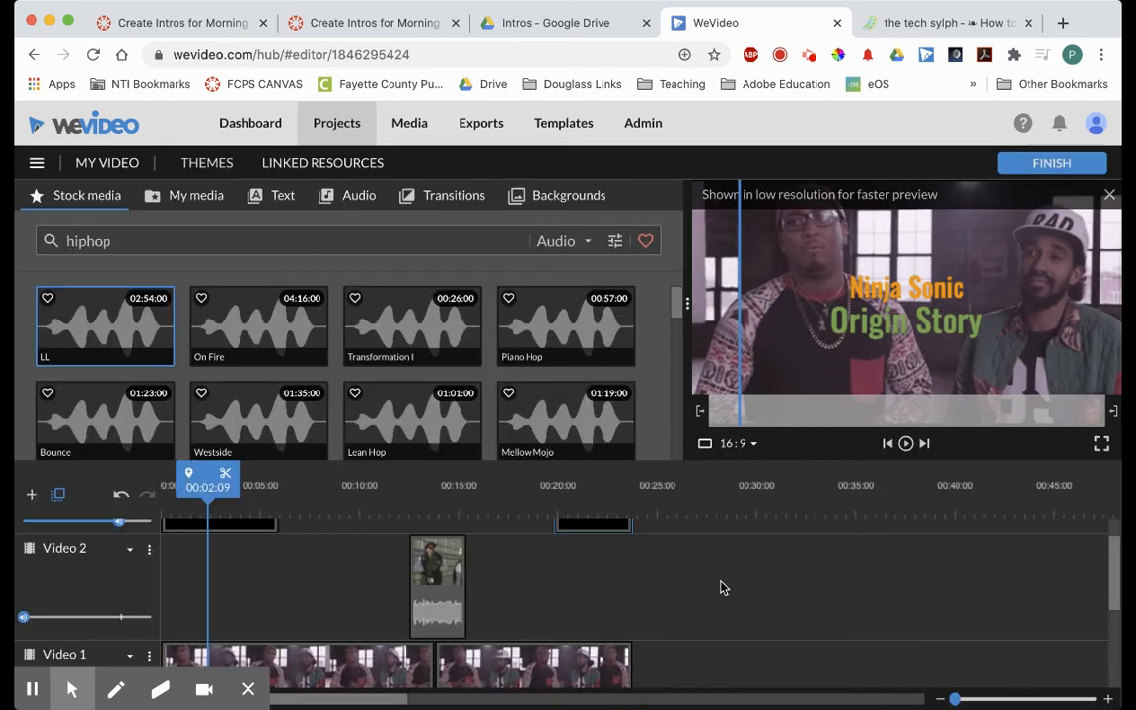
pyautogui.scroll(-1, 720, 588)
pyautogui.scroll(-3, 395, 553)
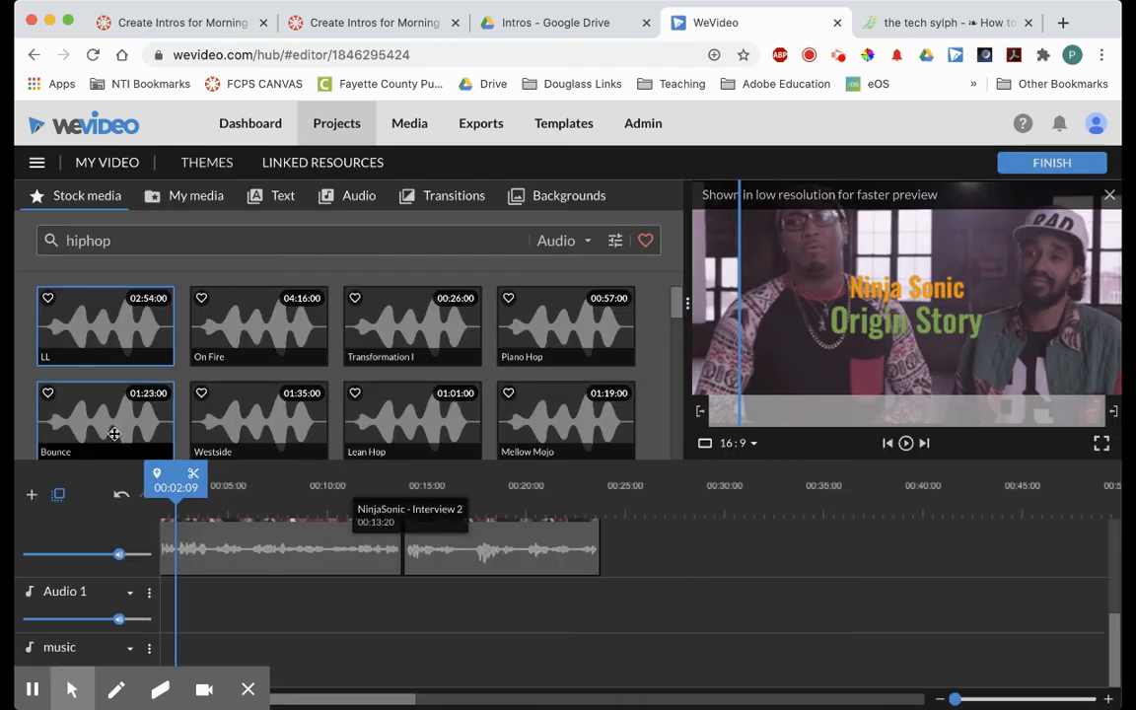
# Step: Place the LL hip-hop track onto the Audio 1 track
pyautogui.moveTo(105, 324); pyautogui.dragTo(195, 639)
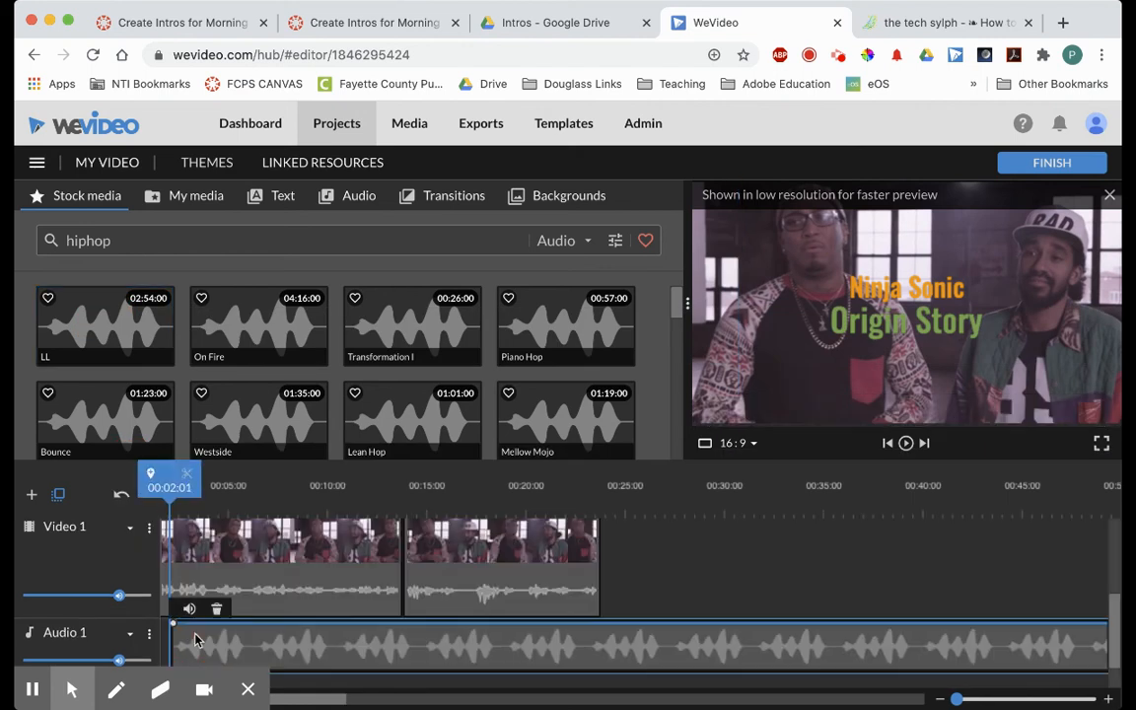
pyautogui.scroll(-1, 466, 666)
pyautogui.hscroll(1, 467, 666)
pyautogui.hscroll(-2, 464, 661)
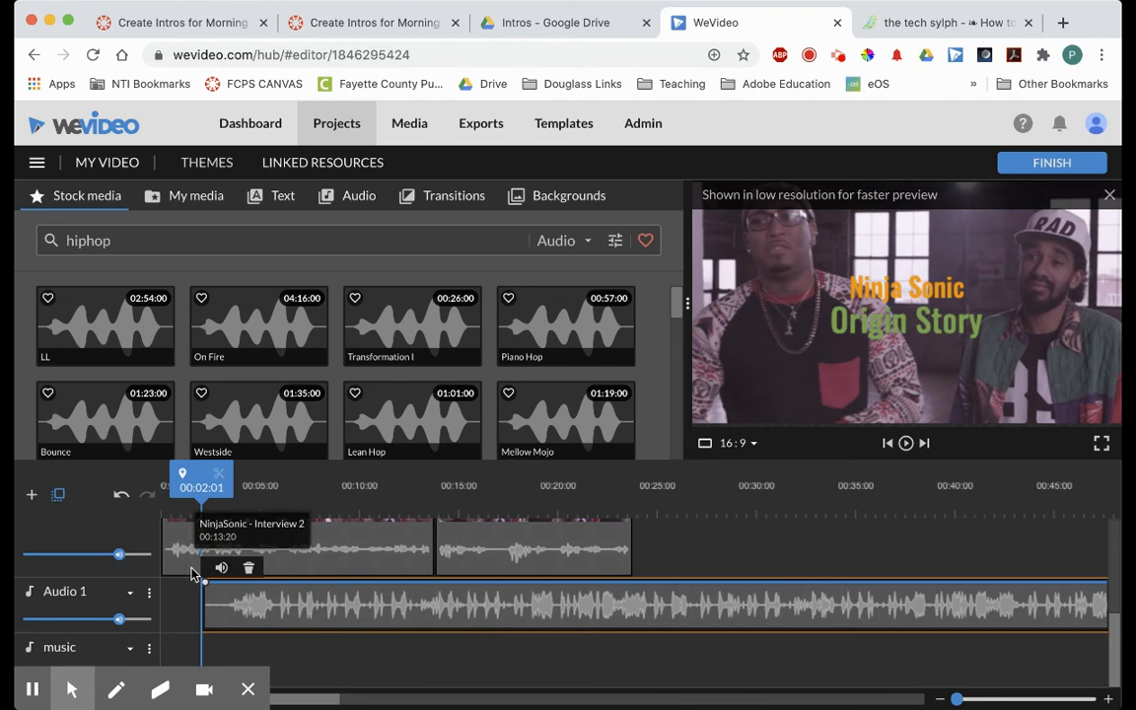
# Step: Cut LL at 00:06:11, delete the remainder, move the excerpt to 0:00, and enlarge the track
pyautogui.moveTo(202, 478); pyautogui.dragTo(312, 481)
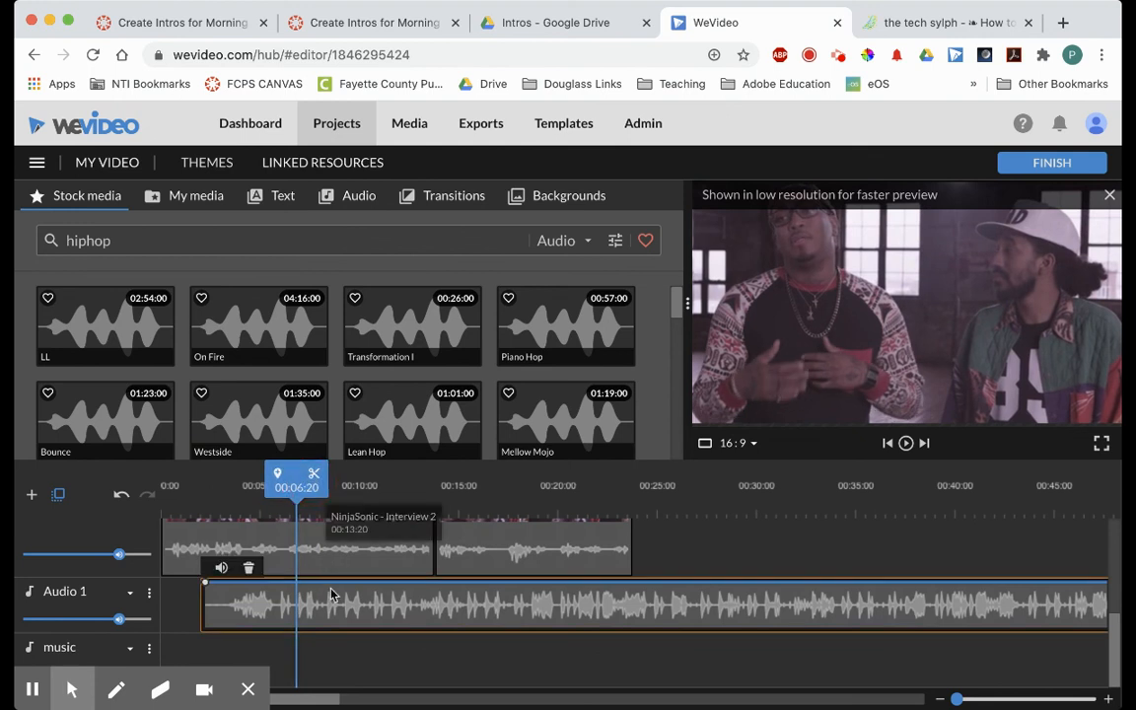
pyautogui.click(313, 481)
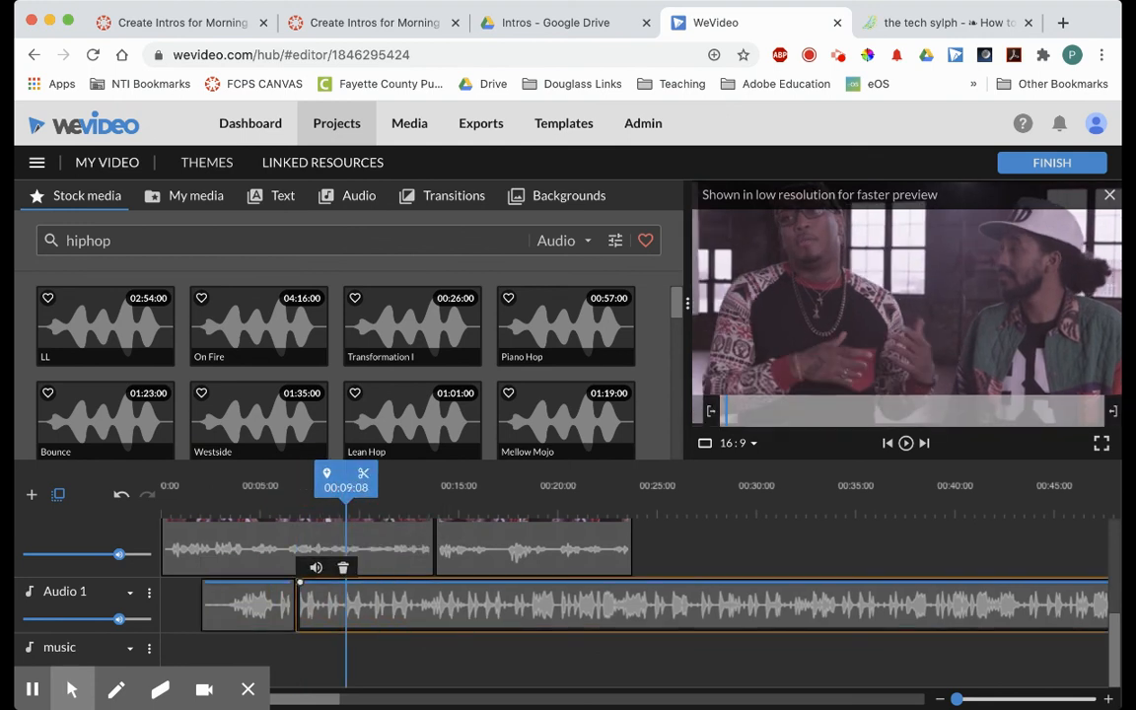
pyautogui.press('Delete')
pyautogui.moveTo(286, 622); pyautogui.dragTo(179, 602)
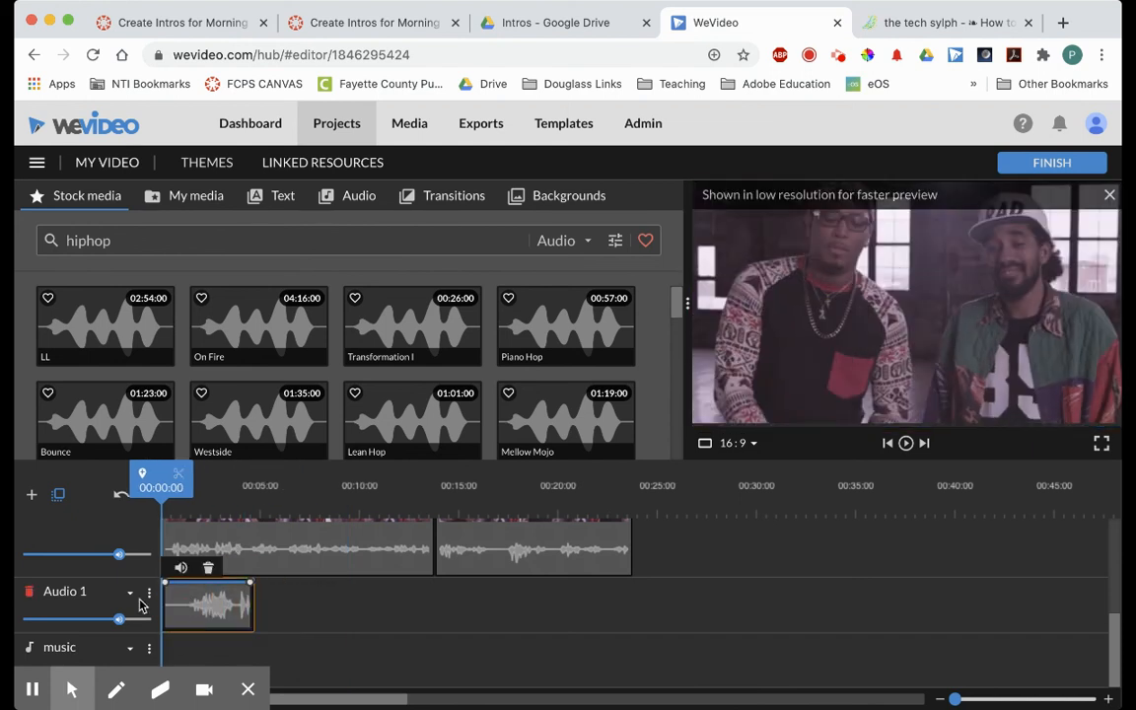
pyautogui.click(131, 598)
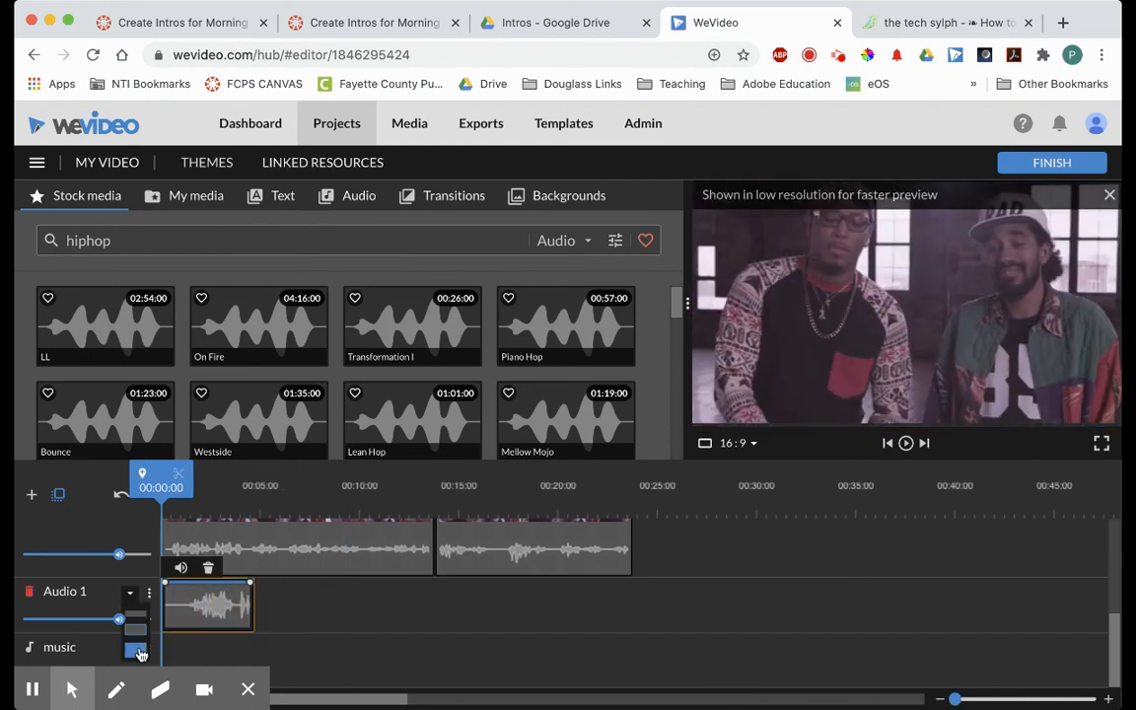
pyautogui.click(136, 651)
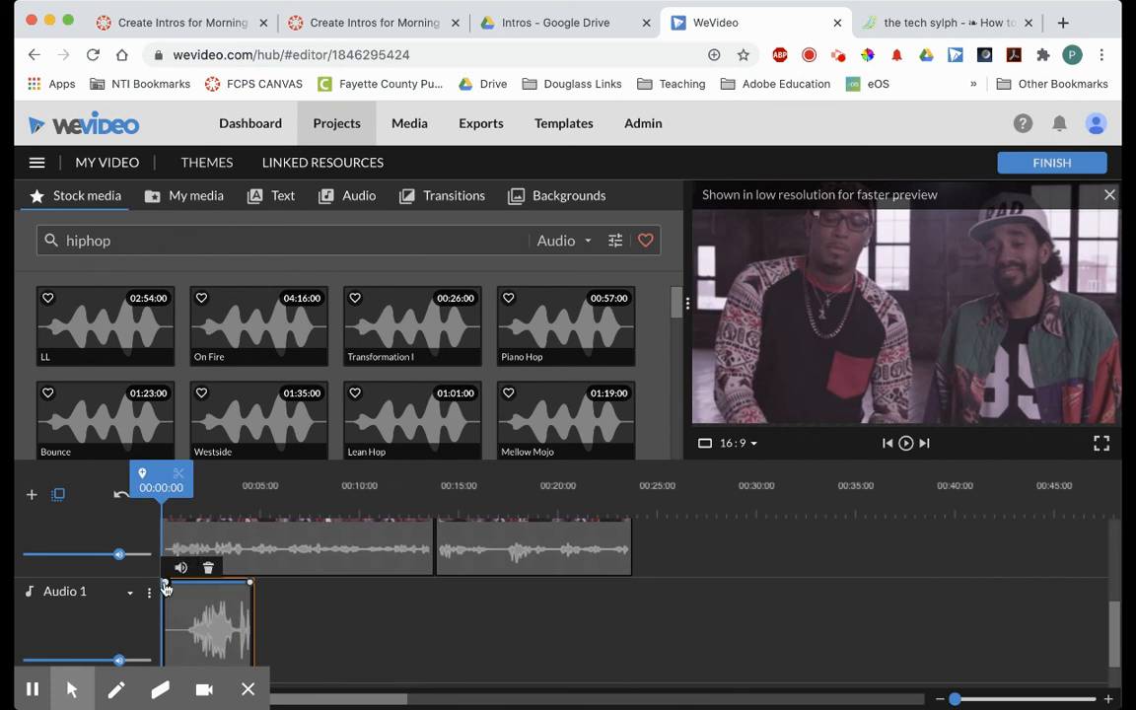
# Step: Shape the LL clip's volume to fade down to 28% at its end, bending near 72%
pyautogui.click(173, 588)
pyautogui.moveTo(166, 584); pyautogui.dragTo(190, 595)
pyautogui.click(167, 586)
pyautogui.click(249, 587)
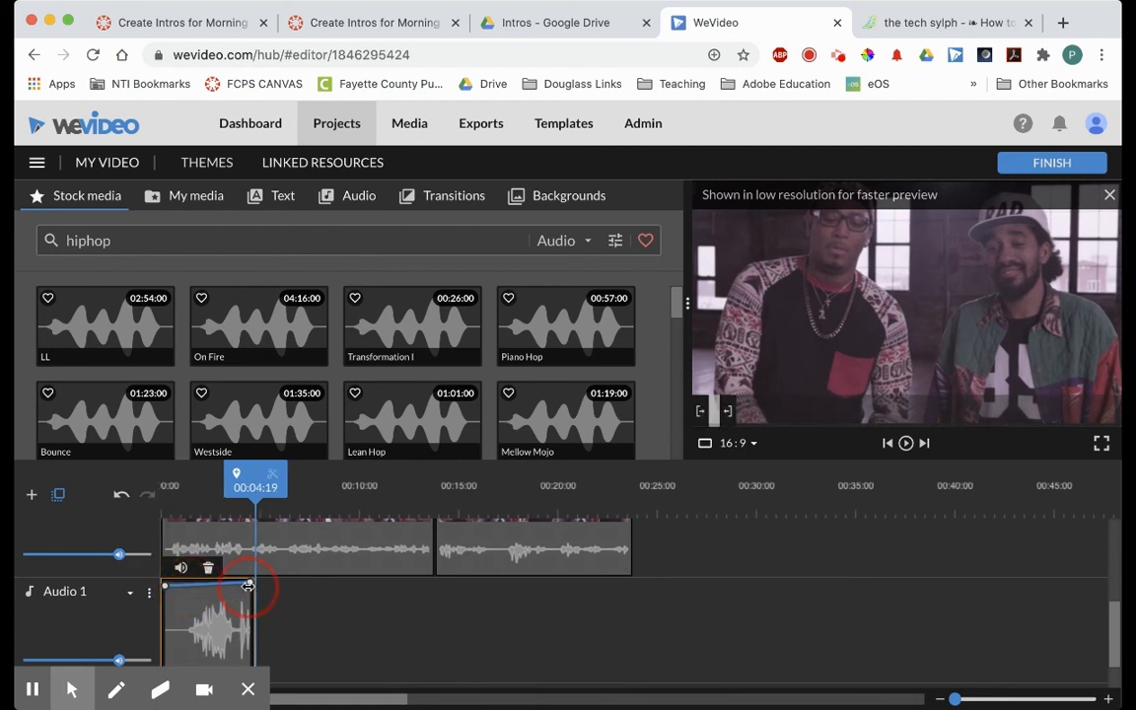
pyautogui.moveTo(246, 583); pyautogui.dragTo(254, 665)
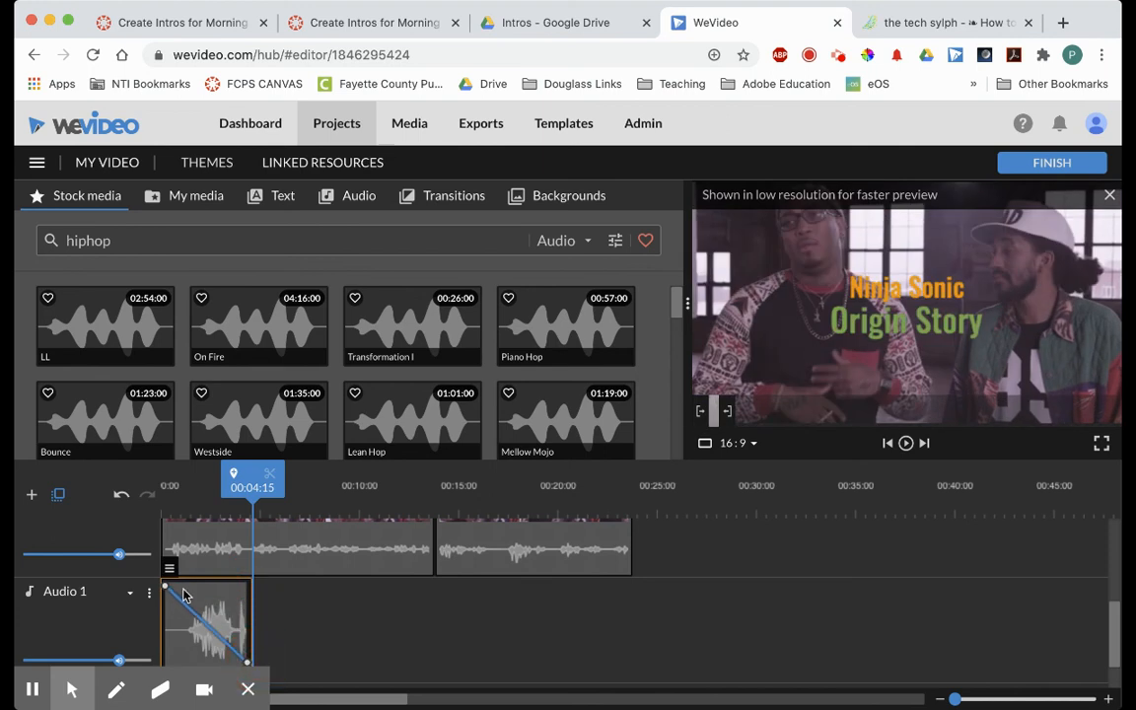
pyautogui.moveTo(166, 590)
pyautogui.mouseDown()
pyautogui.moveTo(197, 598)
pyautogui.moveTo(167, 590)
pyautogui.moveTo(195, 589)
pyautogui.moveTo(181, 592)
pyautogui.mouseUp()
pyautogui.moveTo(209, 632)
pyautogui.mouseDown()
pyautogui.moveTo(230, 598)
pyautogui.moveTo(222, 611)
pyautogui.mouseUp()
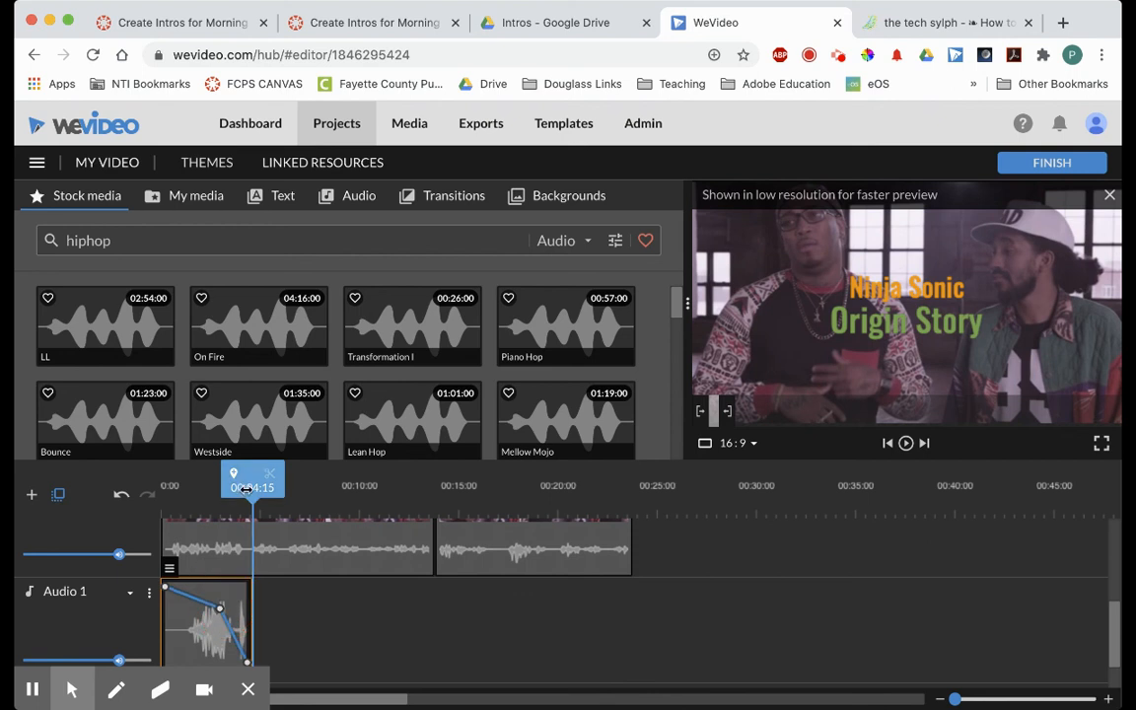
pyautogui.moveTo(252, 480); pyautogui.dragTo(141, 484)
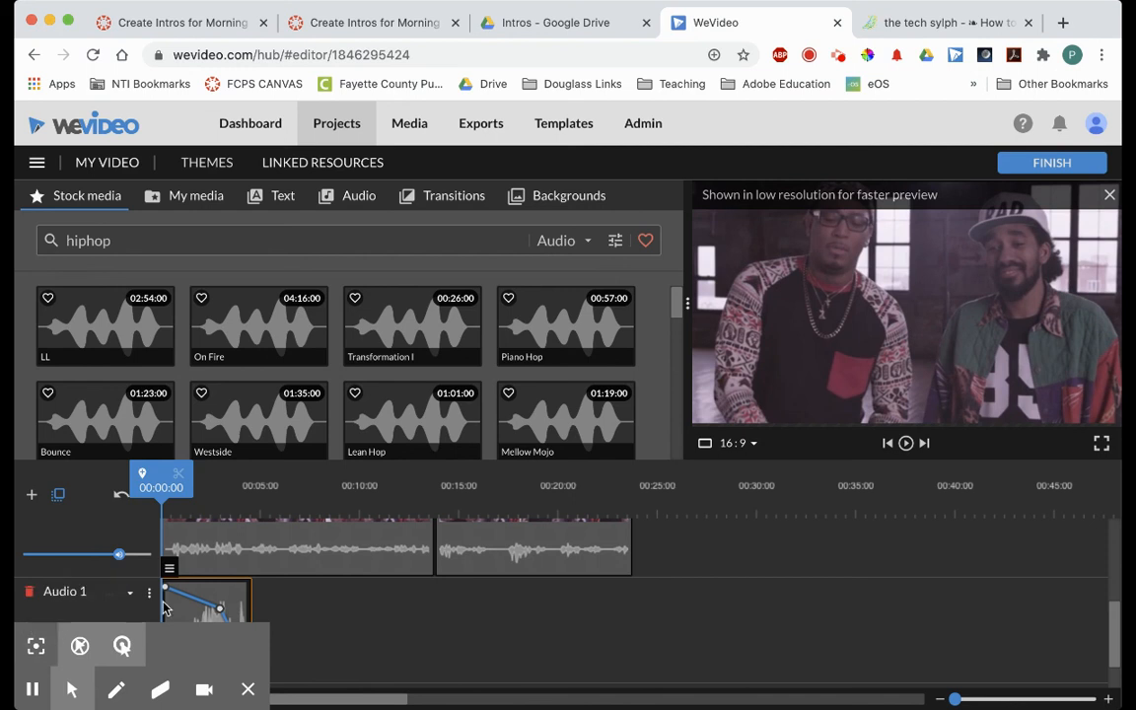
pyautogui.click(326, 615)
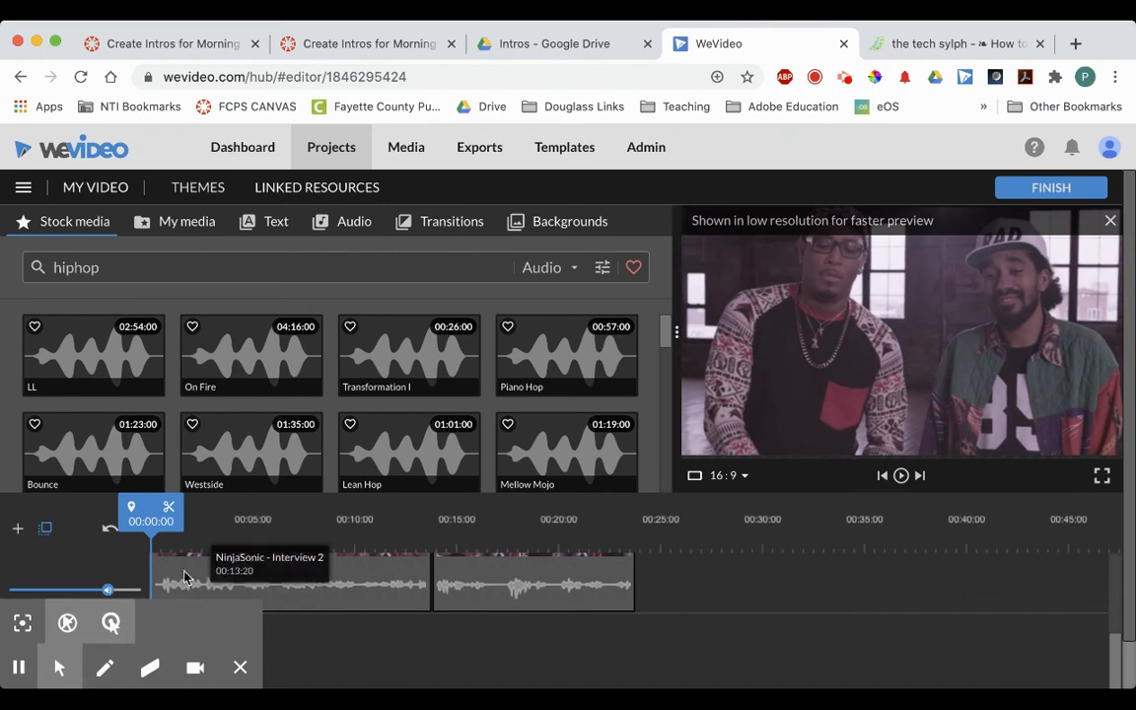
# Step: Play back the faded music intro, then enlarge the browser window to show the full tracks
pyautogui.press('space')
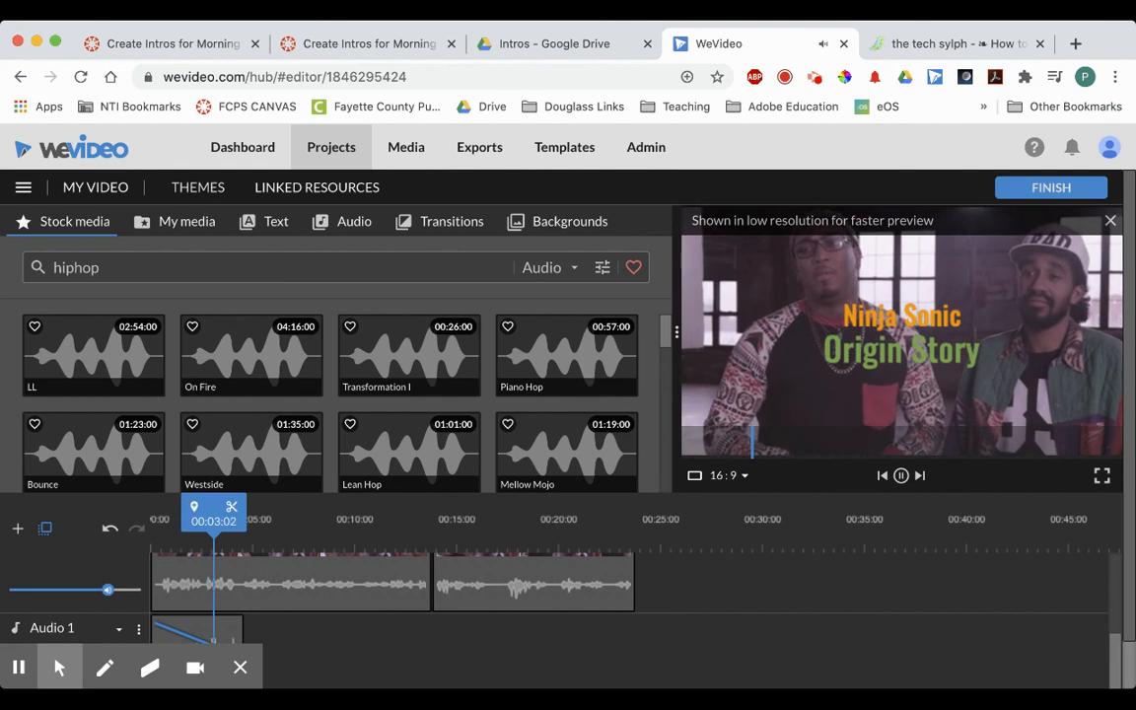
pyautogui.press('space')
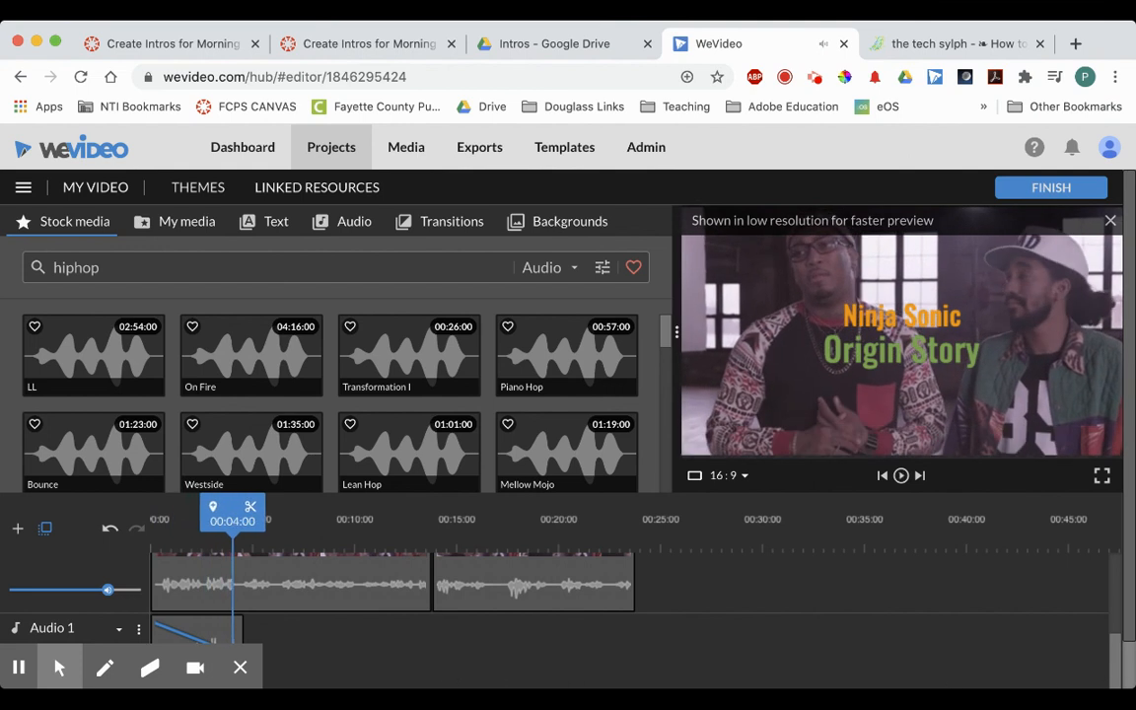
pyautogui.moveTo(1134, 688); pyautogui.dragTo(1123, 708)
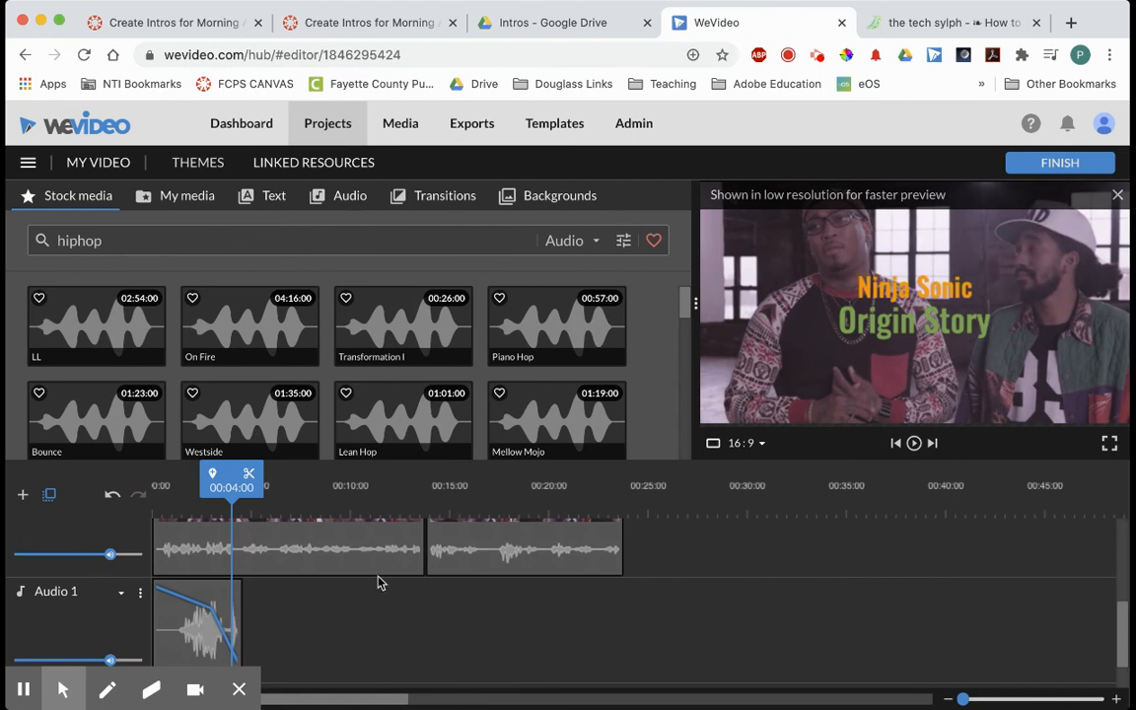
pyautogui.scroll(3, 380, 582)
pyautogui.scroll(-5, 355, 600)
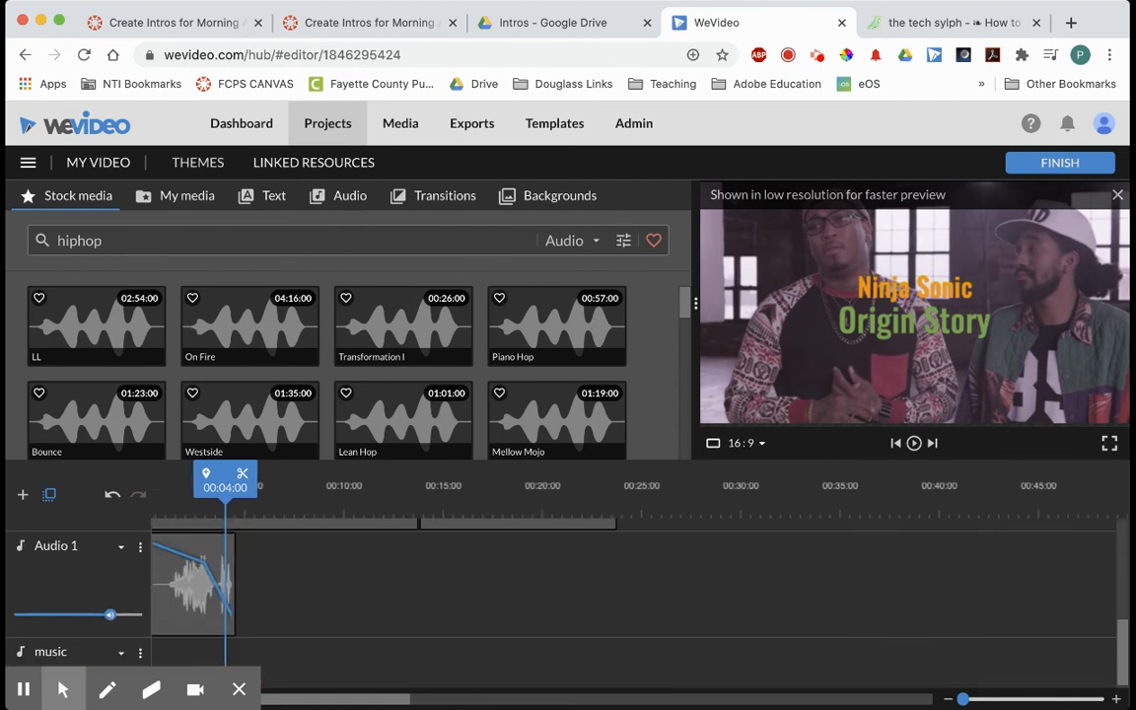
pyautogui.scroll(1, 356, 603)
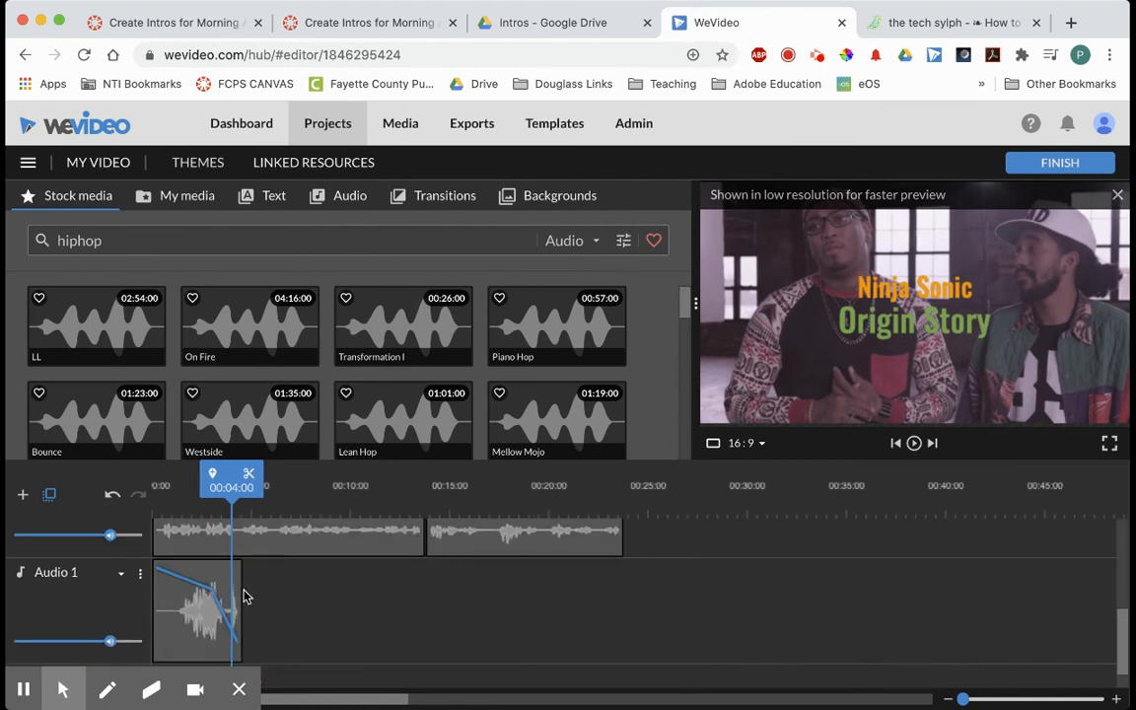
# Step: Move the playhead to 00:04:05 and select every clip on the timeline
pyautogui.click(239, 553)
pyautogui.press('super+a')
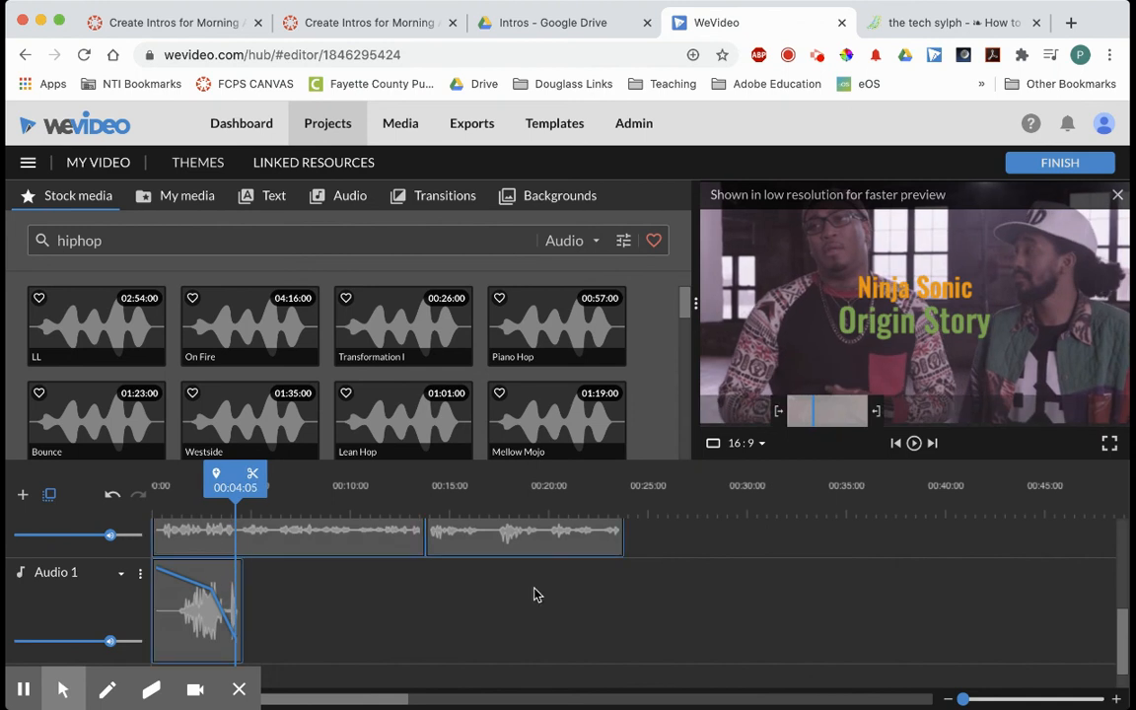
pyautogui.moveTo(1120, 619); pyautogui.dragTo(1128, 500)
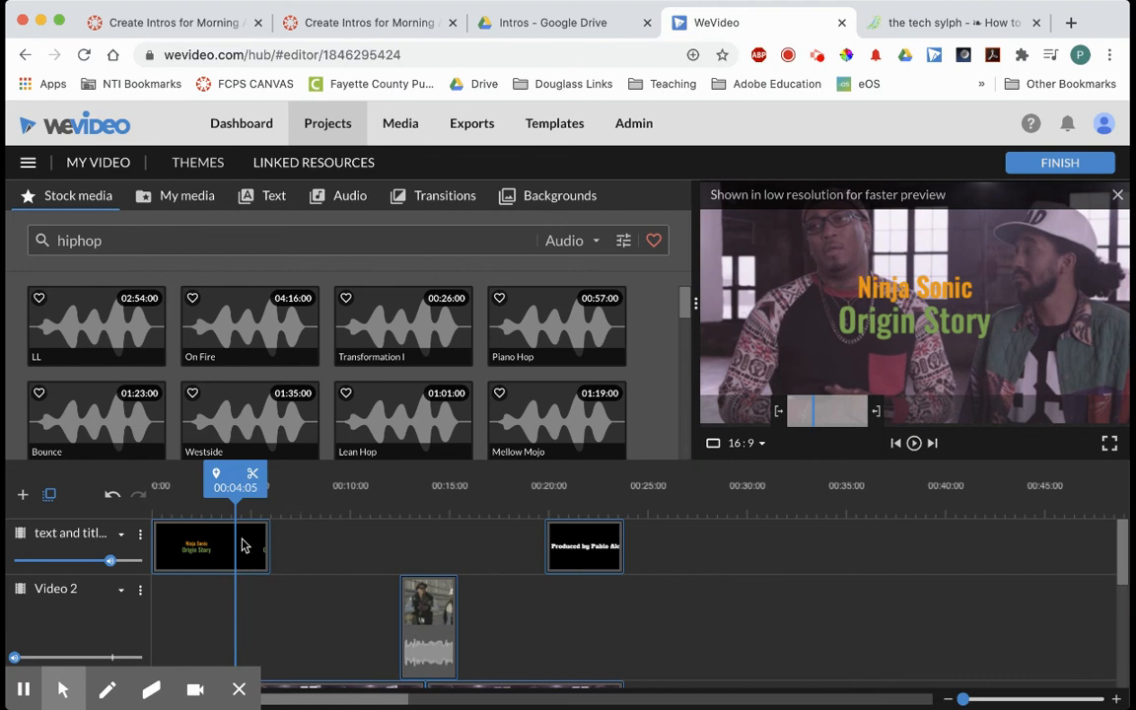
# Step: Shift all clips about six seconds later to leave an empty opening gap, and show My media
pyautogui.moveTo(195, 548); pyautogui.dragTo(361, 561)
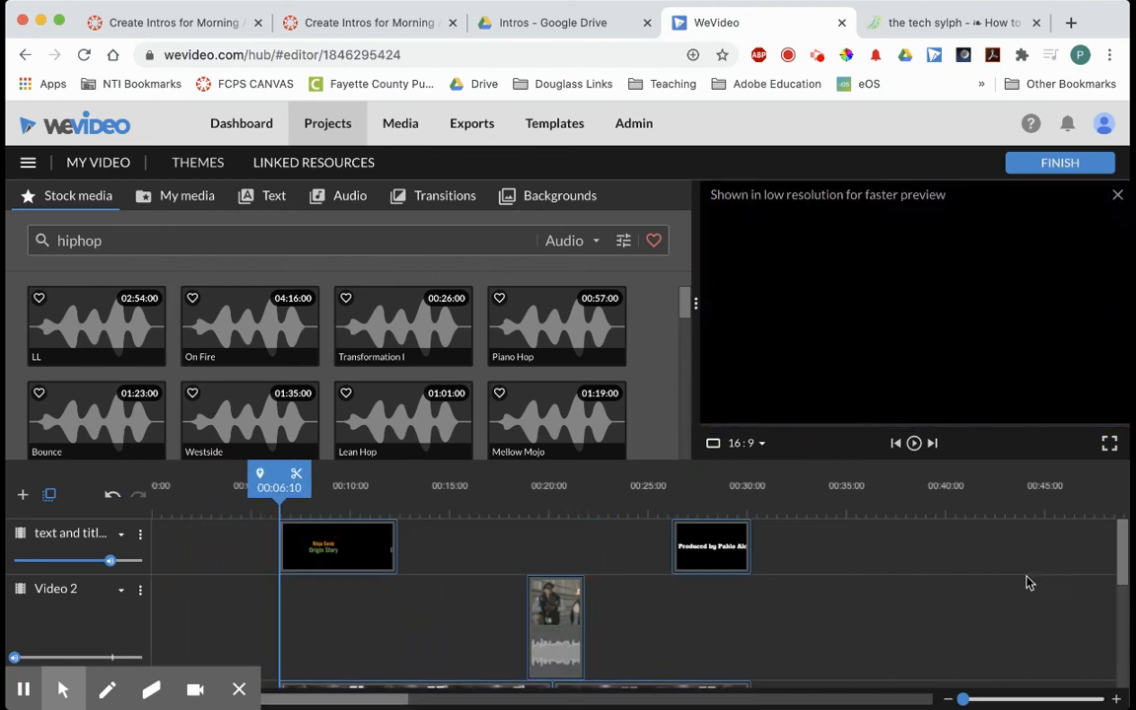
pyautogui.moveTo(1121, 563); pyautogui.dragTo(1115, 593)
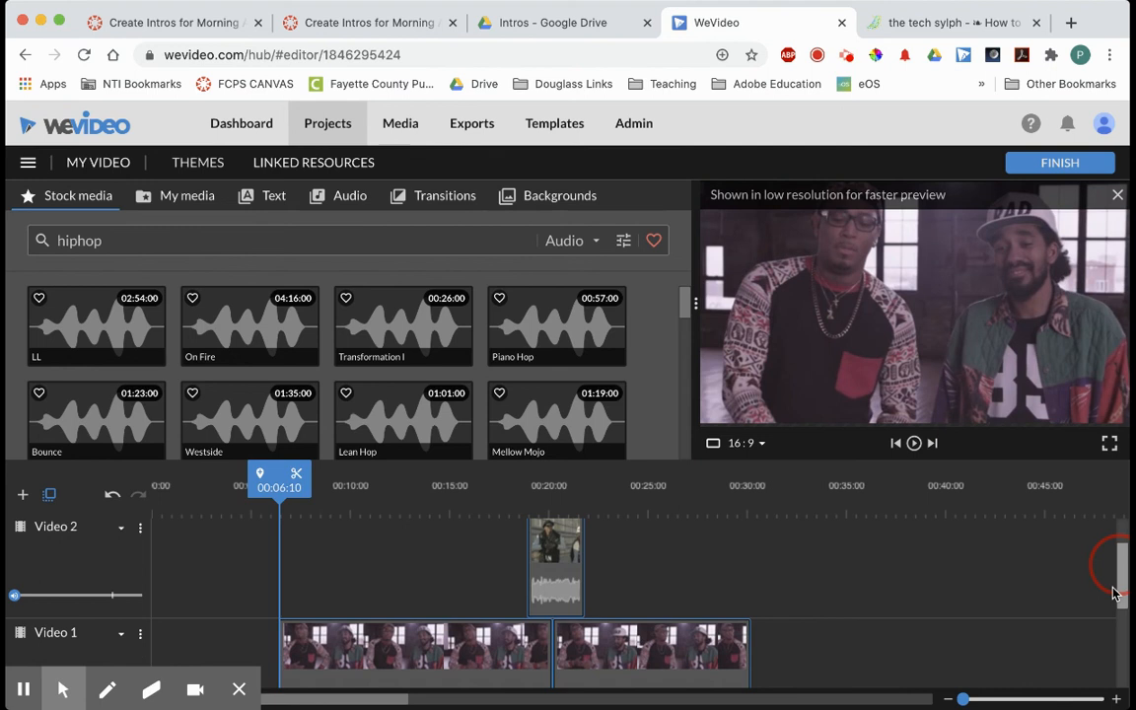
pyautogui.scroll(-2, 679, 316)
pyautogui.scroll(2, 680, 312)
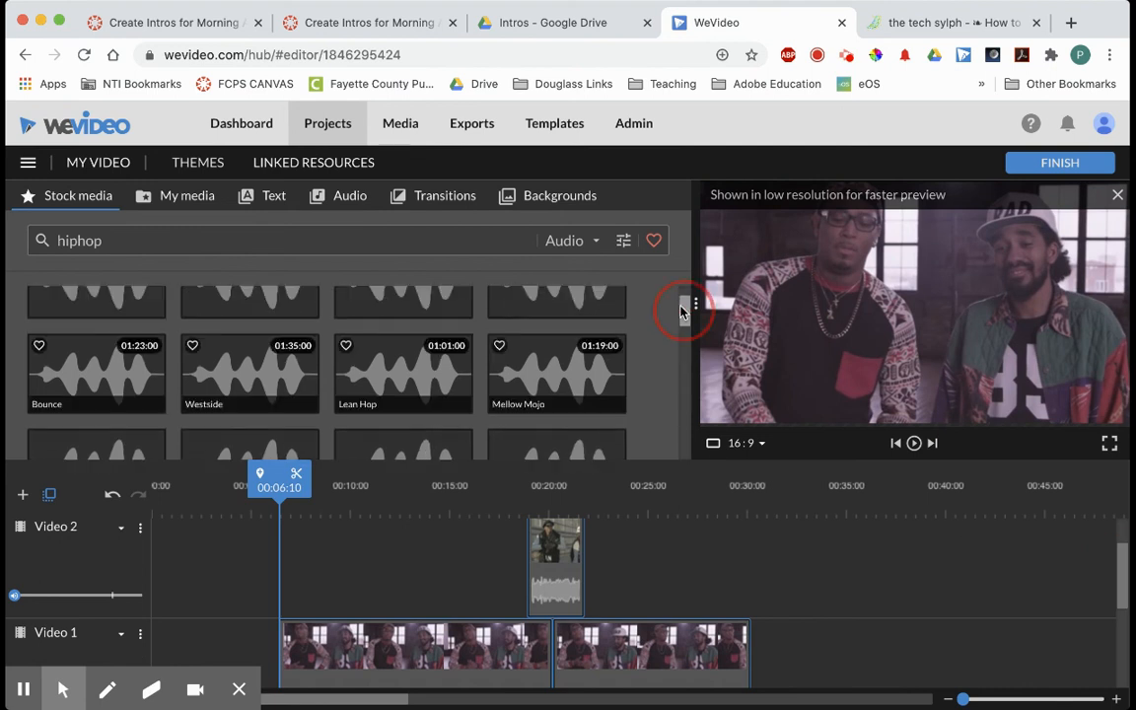
pyautogui.click(189, 199)
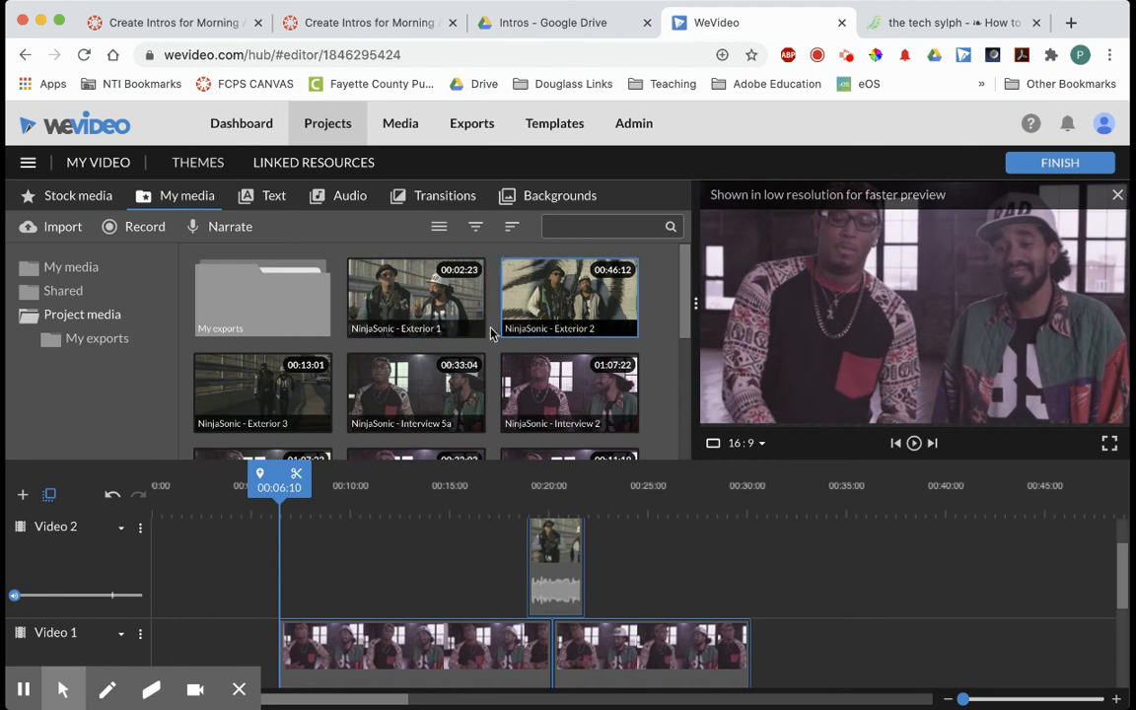
# Step: Place NinjaSonic - Exterior 3 at the start of Video 2, trimmed to end at the interview (00:06)
pyautogui.click(276, 395)
pyautogui.moveTo(258, 450); pyautogui.dragTo(182, 609)
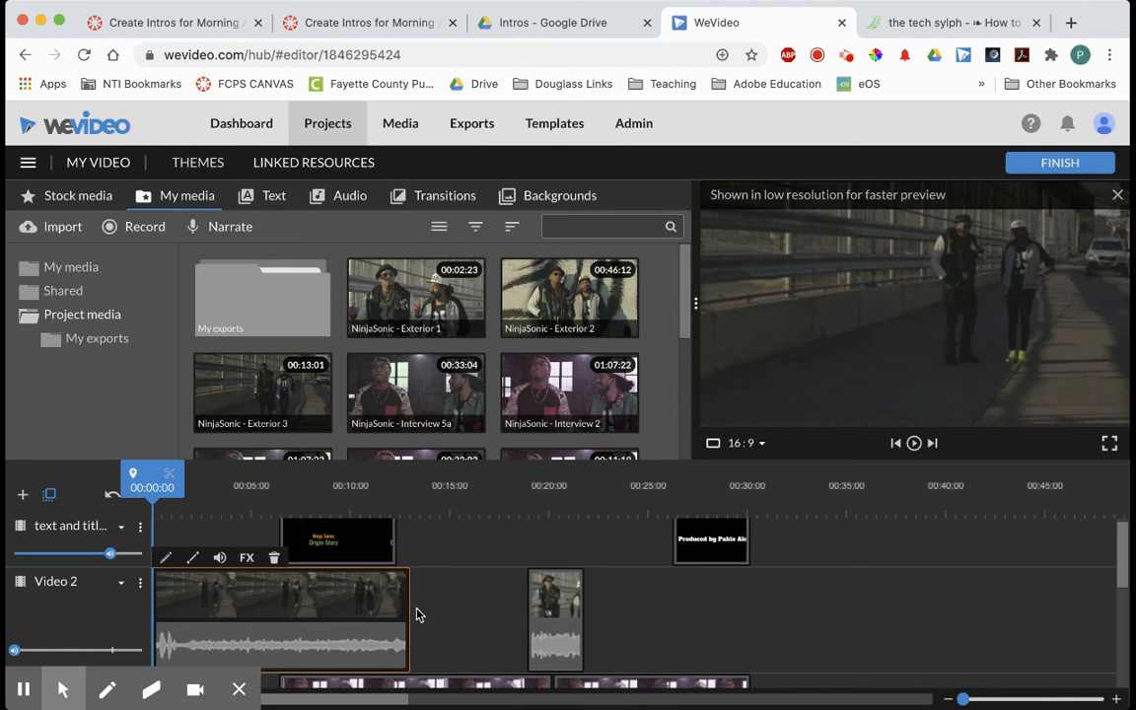
pyautogui.scroll(-3, 372, 612)
pyautogui.scroll(3, 227, 587)
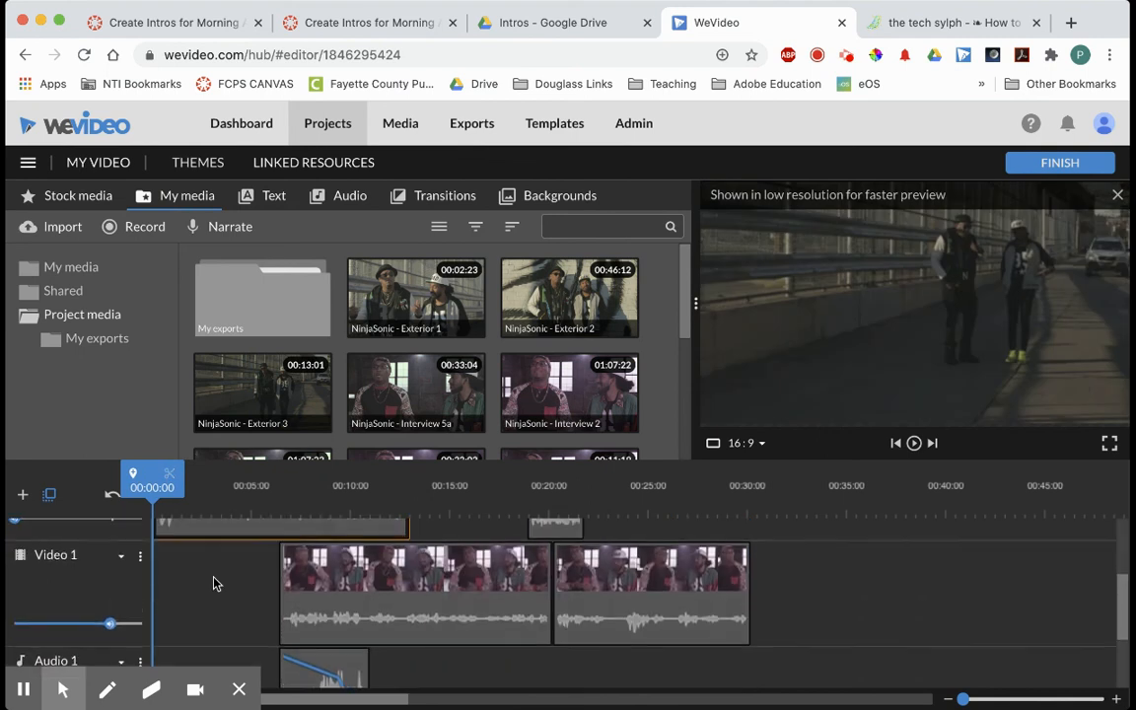
pyautogui.hscroll(-1, 292, 564)
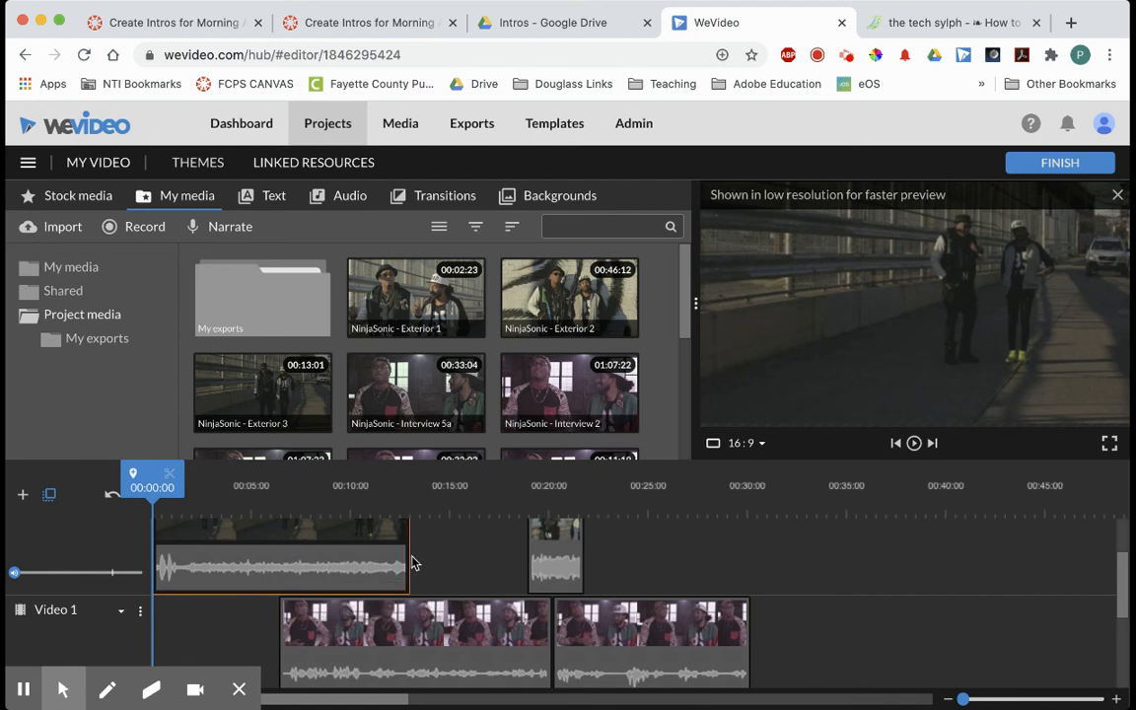
pyautogui.moveTo(404, 558); pyautogui.dragTo(279, 550)
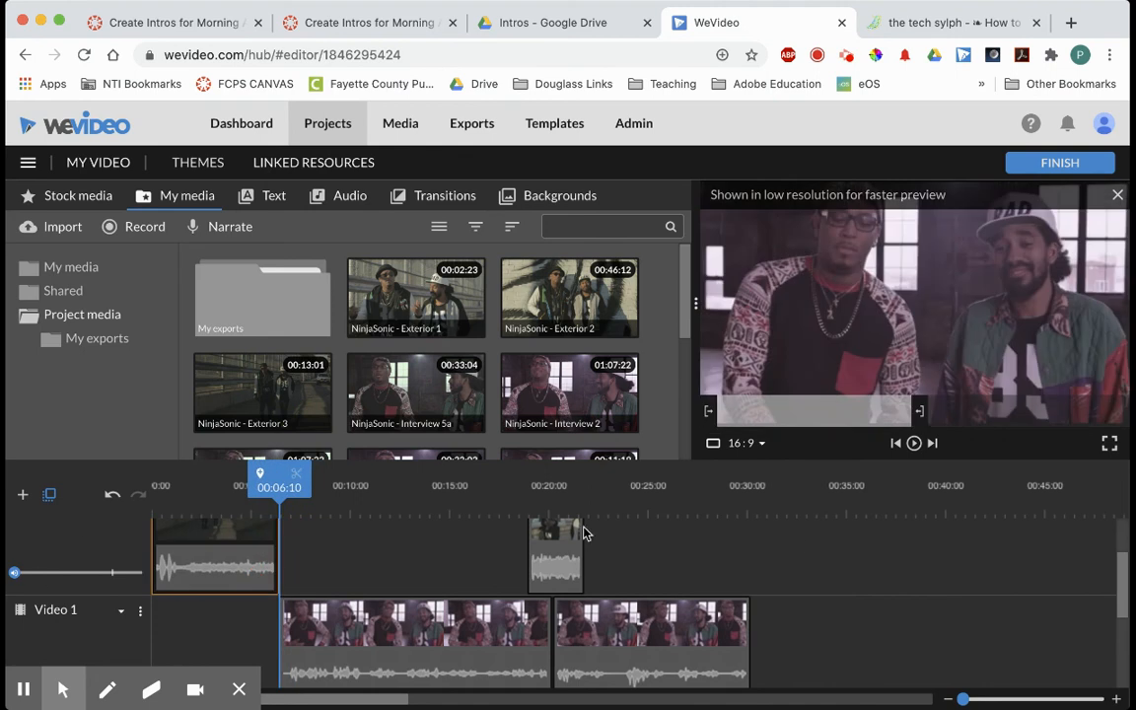
# Step: Move the LL music clip on Audio 1 to start at 00:00
pyautogui.moveTo(1123, 570); pyautogui.dragTo(1122, 540)
pyautogui.scroll(-5, 1118, 563)
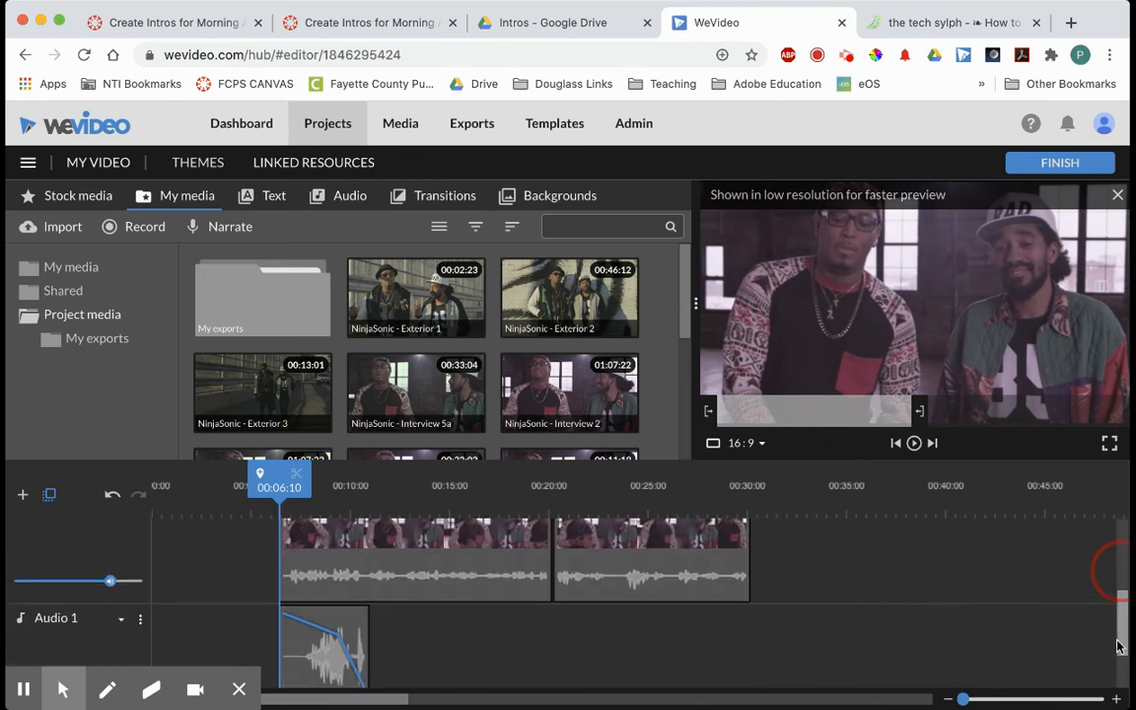
pyautogui.moveTo(355, 592); pyautogui.dragTo(278, 584)
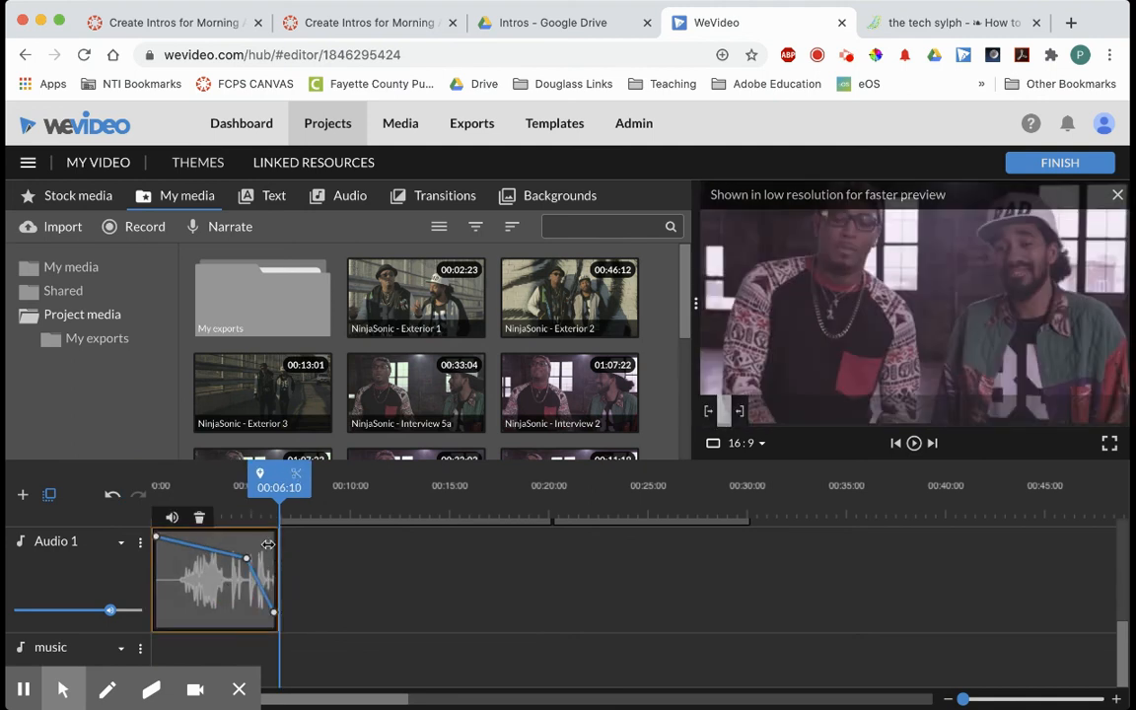
# Step: Lengthen the LL music clip to about seven seconds and play the opening from 00:00
pyautogui.moveTo(276, 572); pyautogui.dragTo(296, 623)
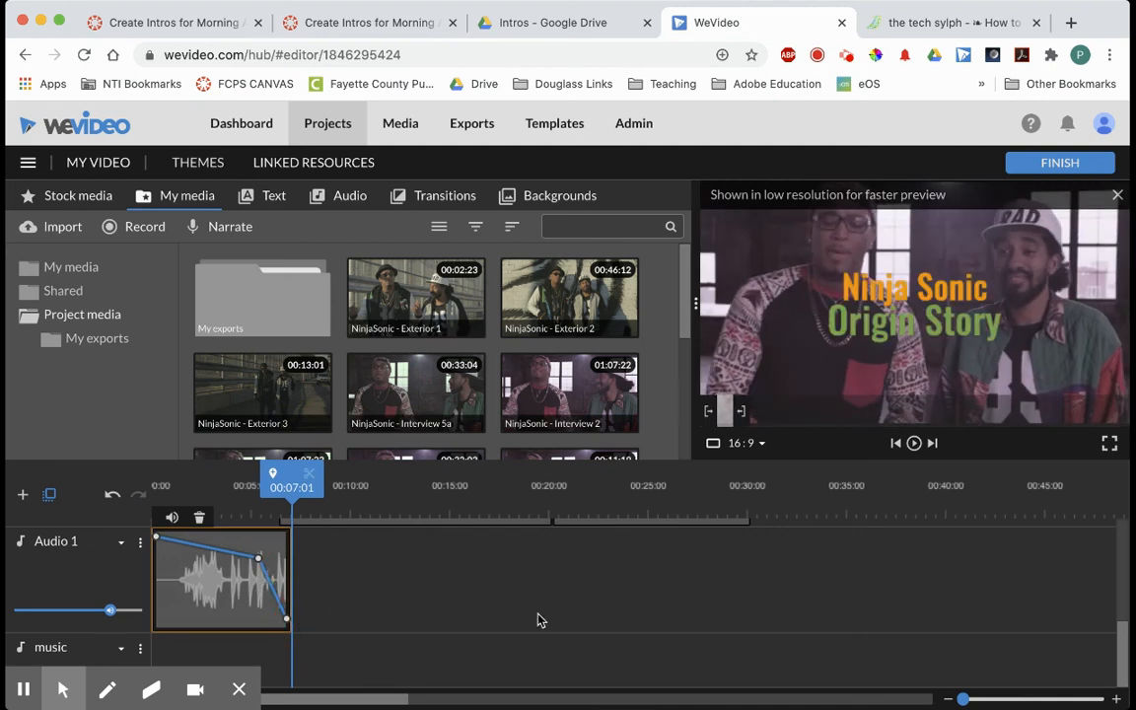
pyautogui.scroll(5, 494, 571)
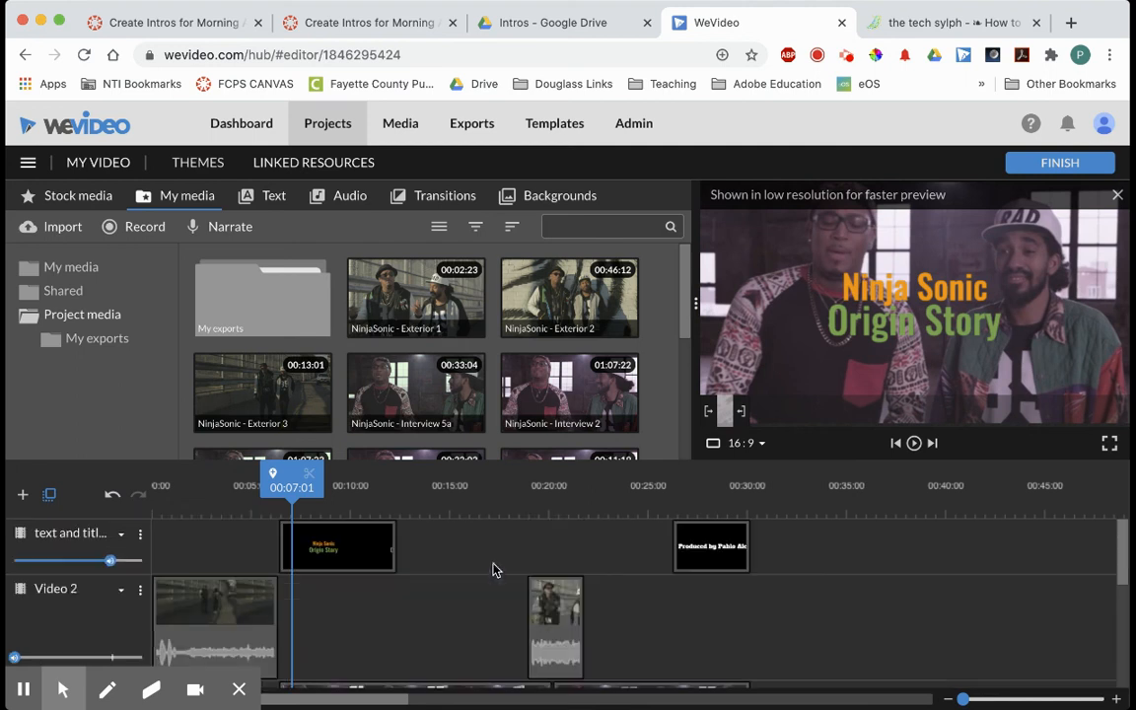
pyautogui.moveTo(282, 484); pyautogui.dragTo(87, 485)
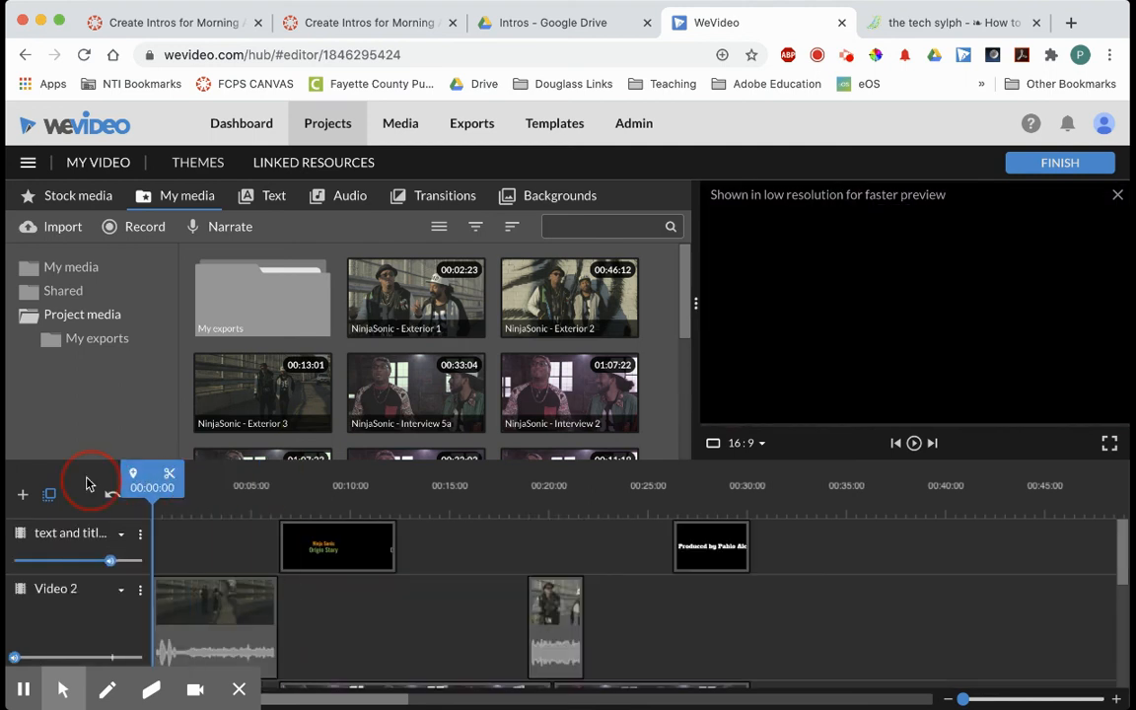
pyautogui.press('space')
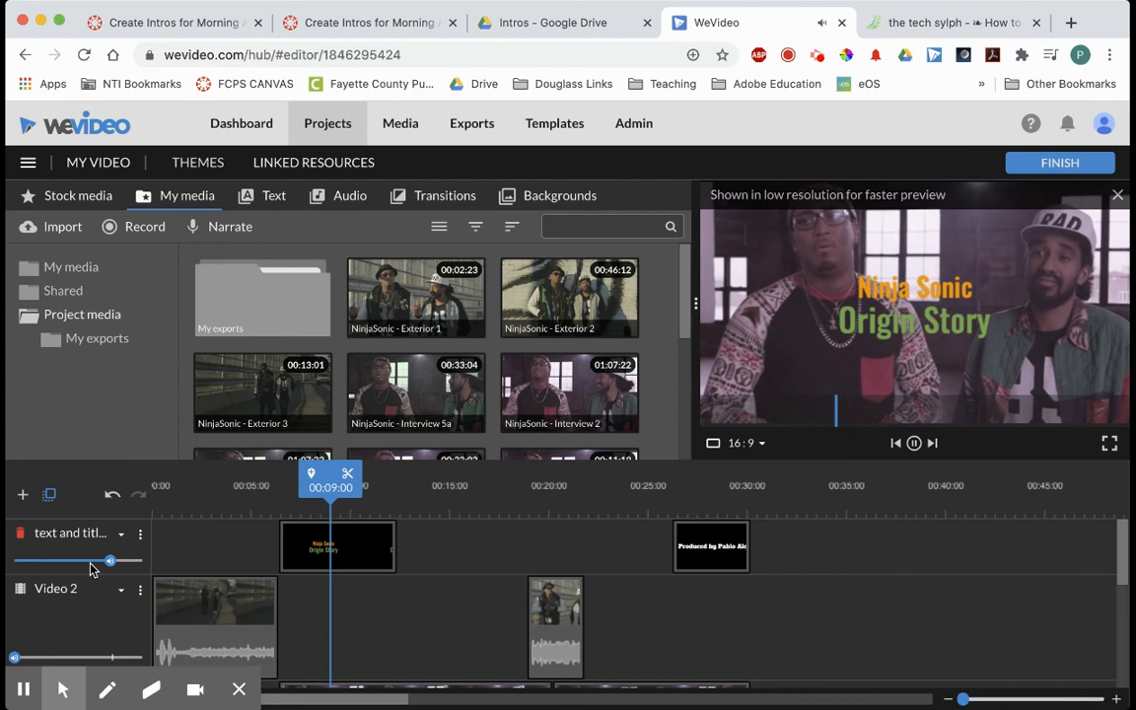
pyautogui.press('space')
# Step: Extend the LL music clip to about eight seconds with fade keyframes at 87% and 12% volume
pyautogui.moveTo(63, 689)
pyautogui.scroll(-5, 364, 631)
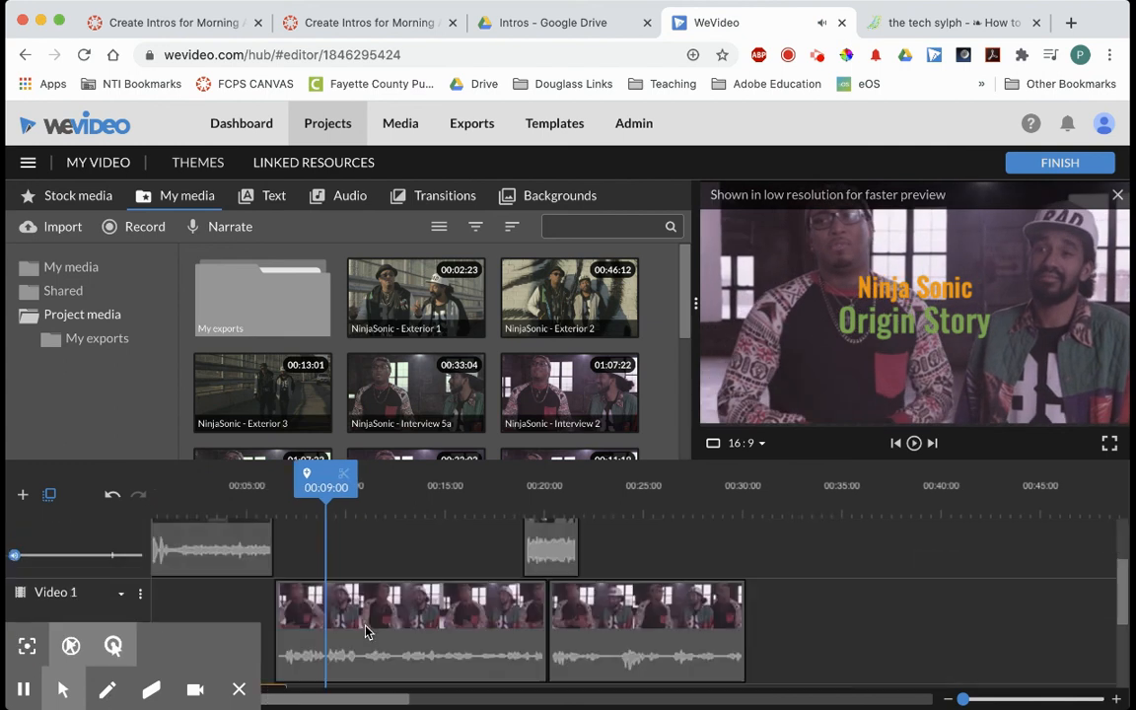
pyautogui.moveTo(283, 604); pyautogui.dragTo(264, 578)
pyautogui.moveTo(259, 571); pyautogui.dragTo(253, 563)
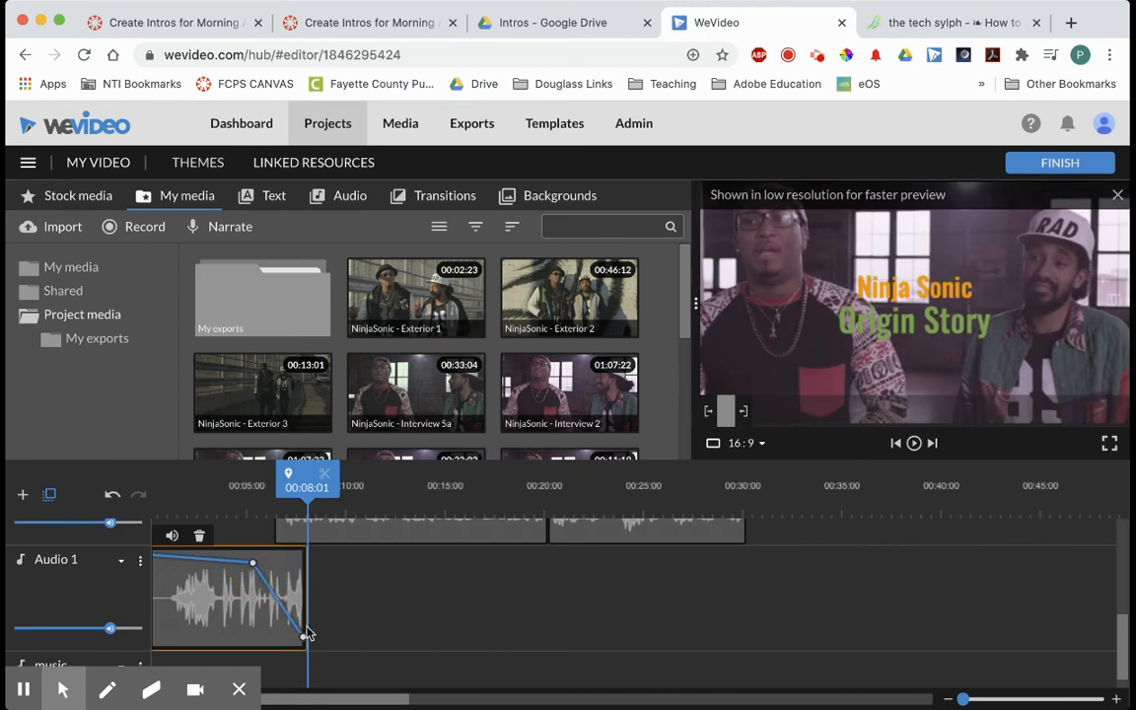
pyautogui.moveTo(303, 636); pyautogui.dragTo(307, 635)
# Step: Play back the music fade from about five seconds, then zoom the timeline out to show the whole project
pyautogui.moveTo(308, 485); pyautogui.dragTo(253, 483)
pyautogui.press('space')
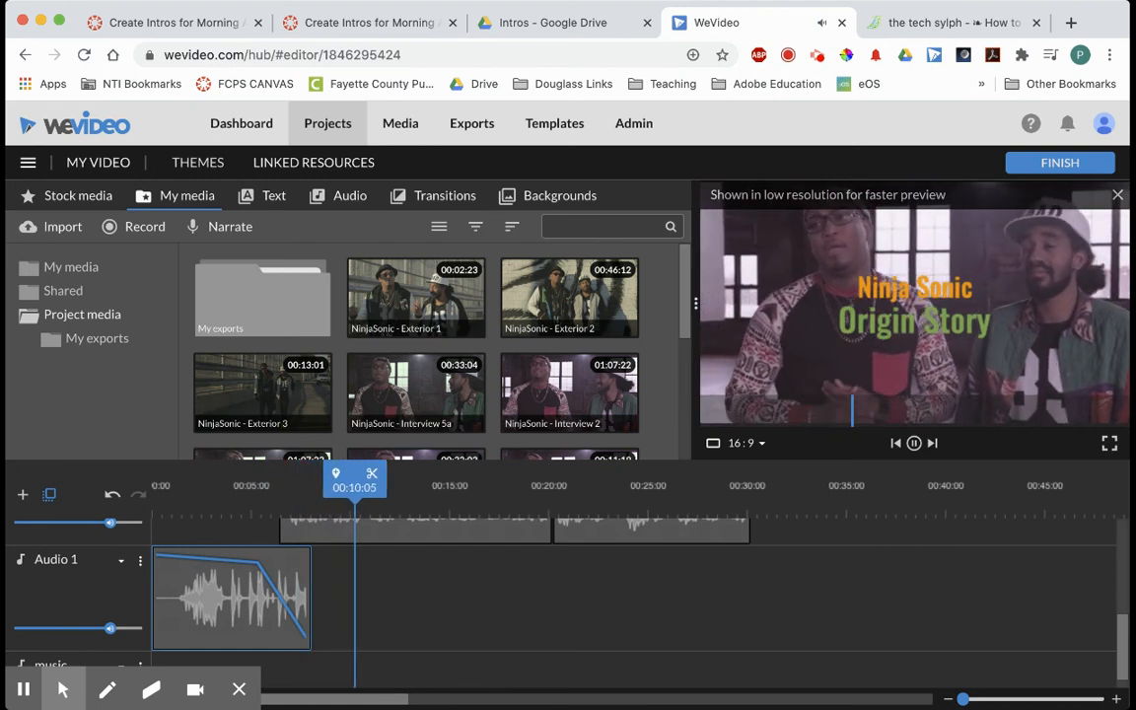
pyautogui.press('space')
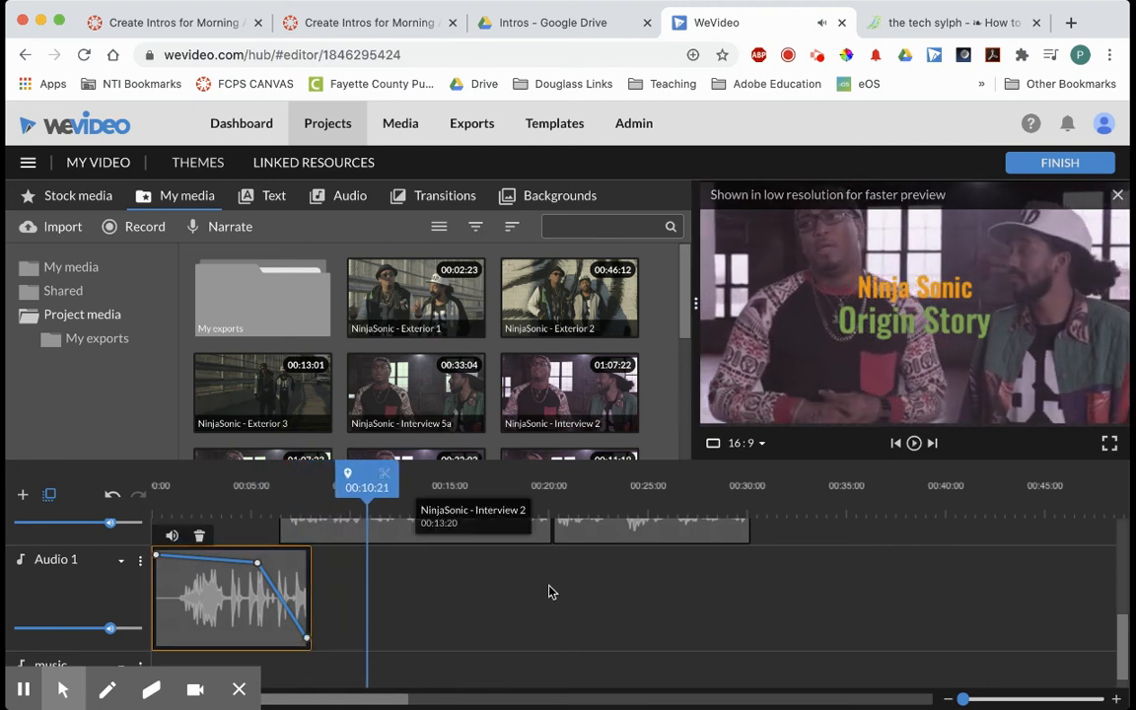
pyautogui.moveTo(964, 699)
pyautogui.mouseDown()
pyautogui.moveTo(984, 700)
pyautogui.moveTo(942, 702)
pyautogui.mouseUp()
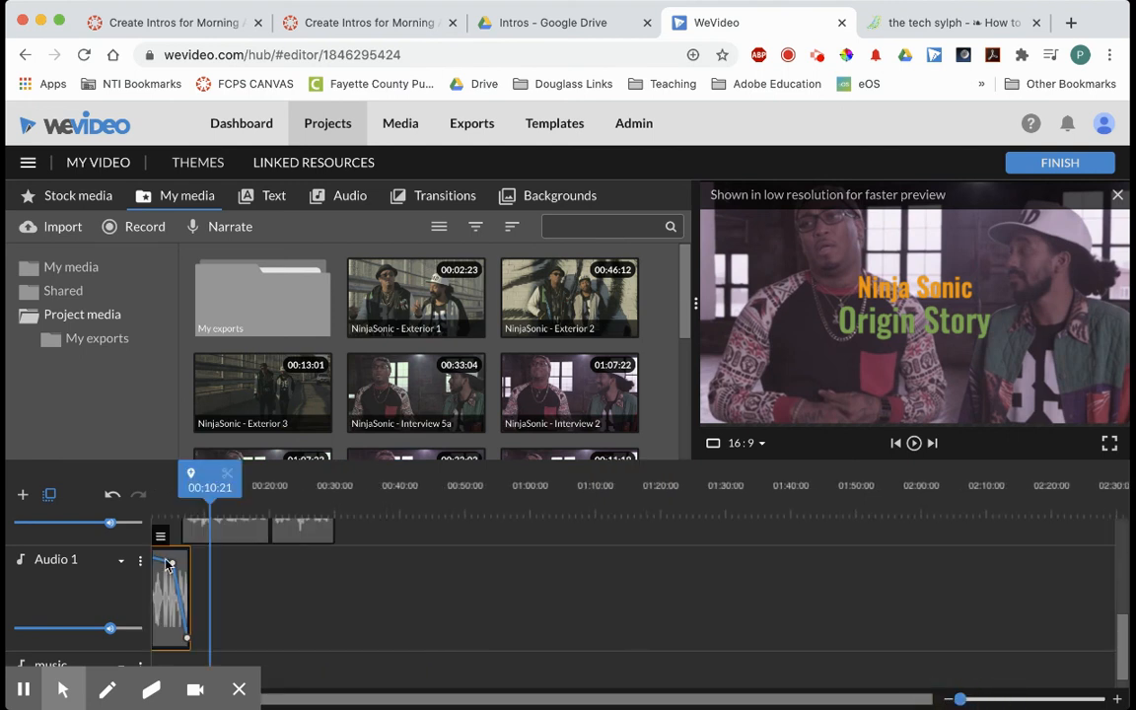
pyautogui.click(125, 563)
pyautogui.click(122, 588)
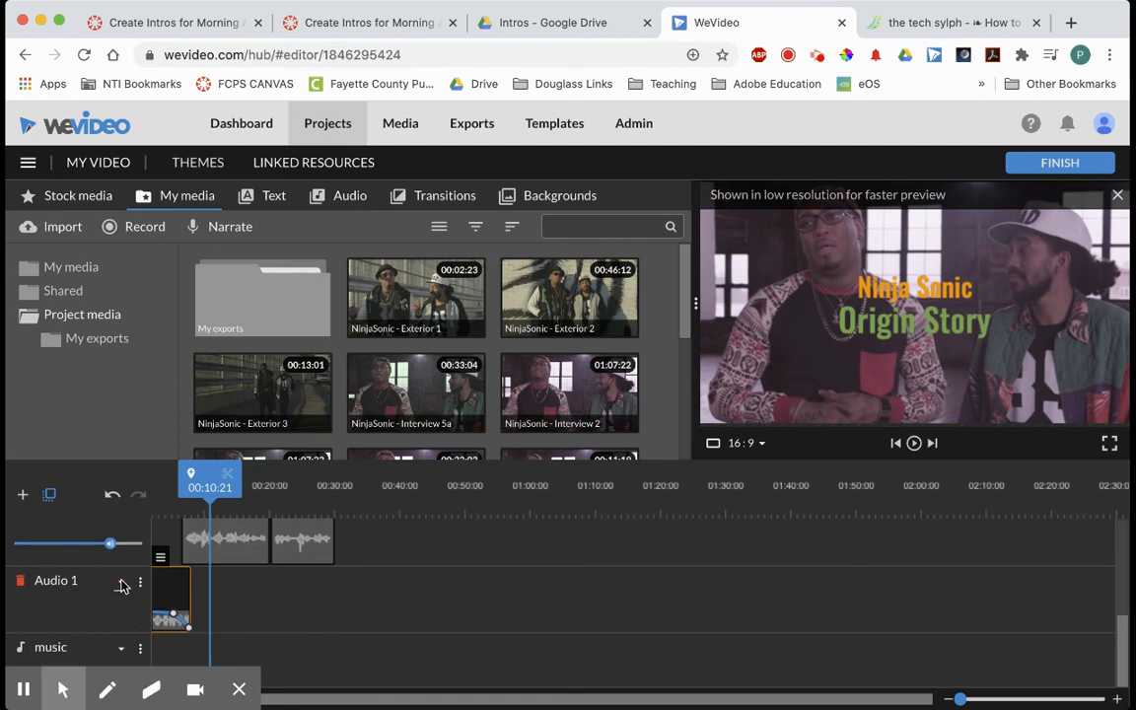
pyautogui.scroll(3, 133, 551)
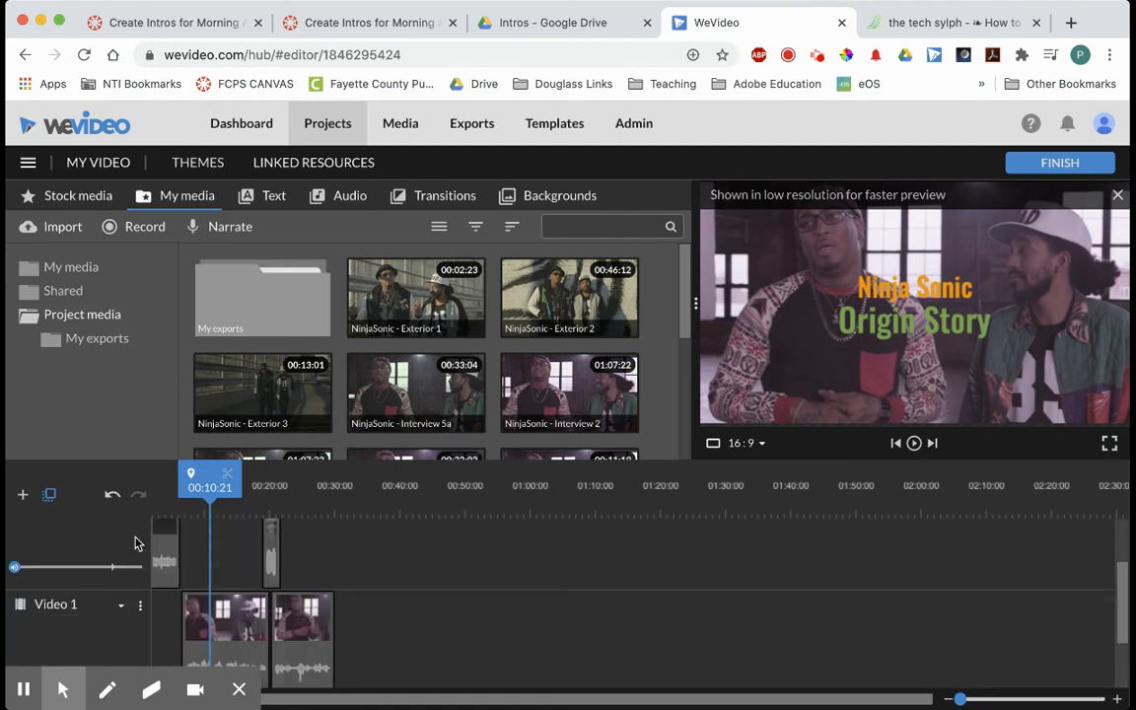
pyautogui.click(124, 599)
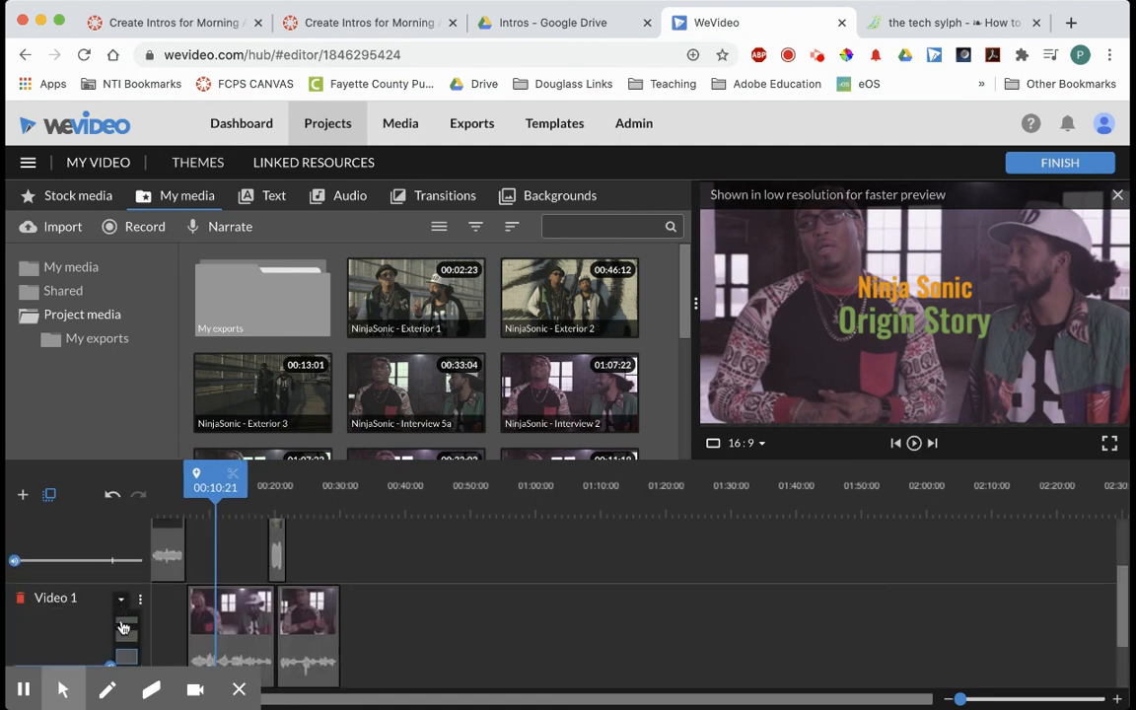
pyautogui.click(123, 633)
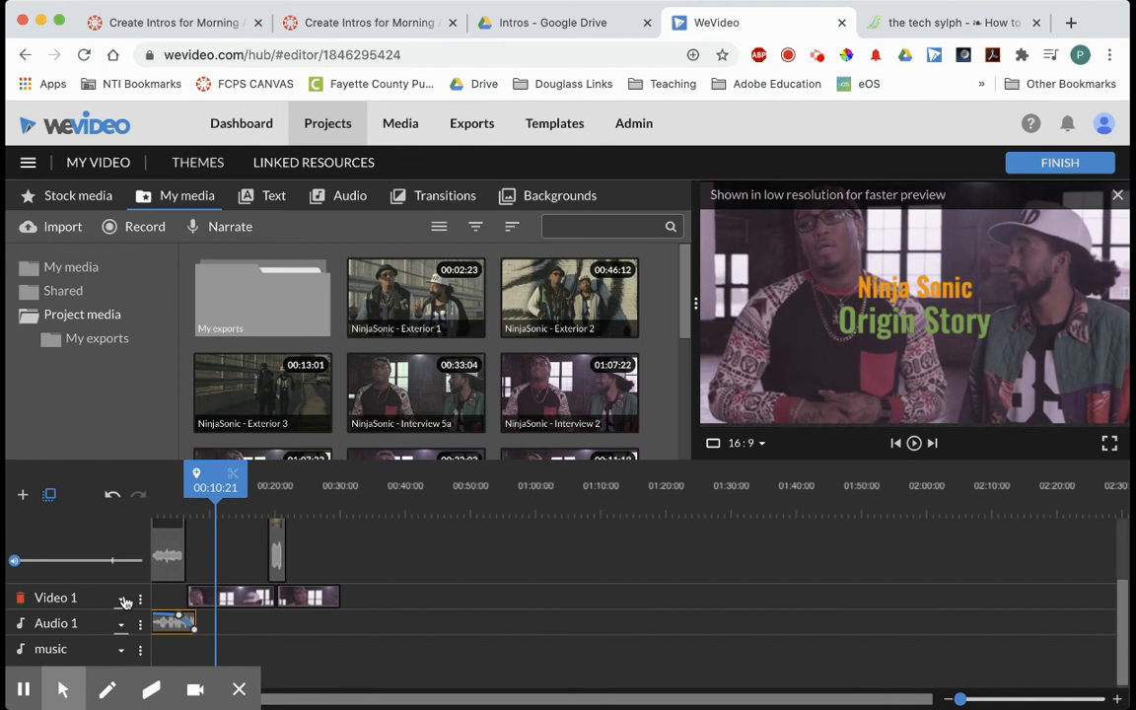
pyautogui.click(123, 601)
pyautogui.click(124, 627)
pyautogui.click(125, 603)
pyautogui.click(120, 633)
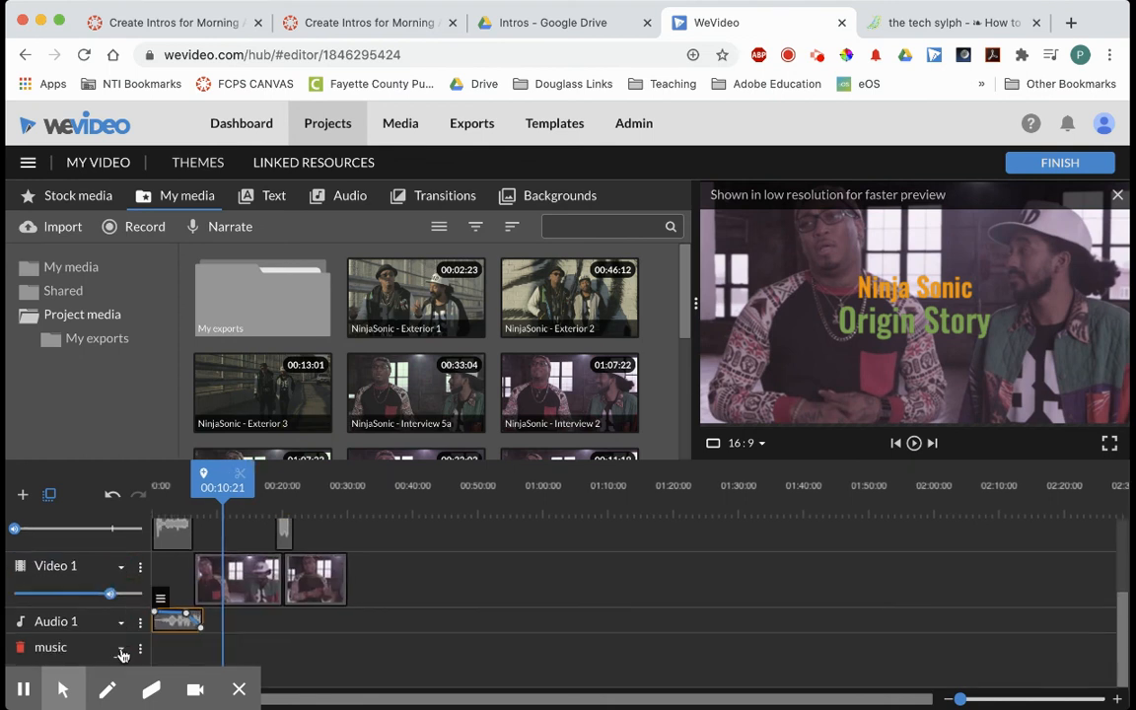
pyautogui.scroll(-1, 124, 649)
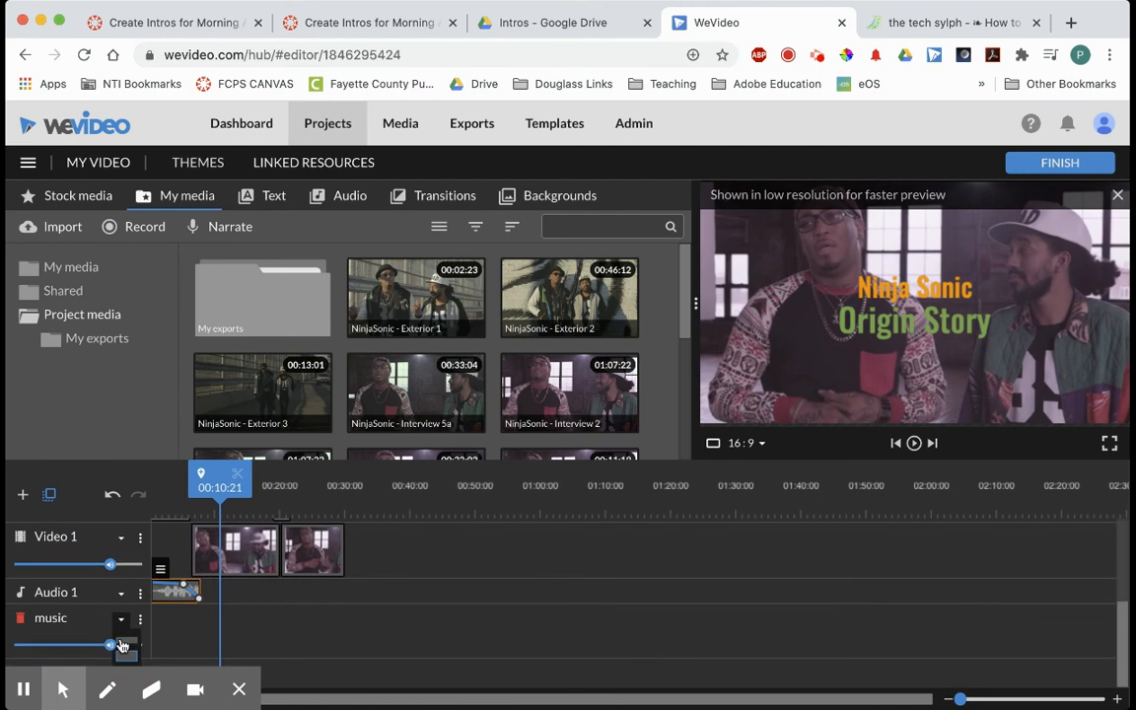
pyautogui.scroll(2, 122, 646)
pyautogui.scroll(3, 125, 569)
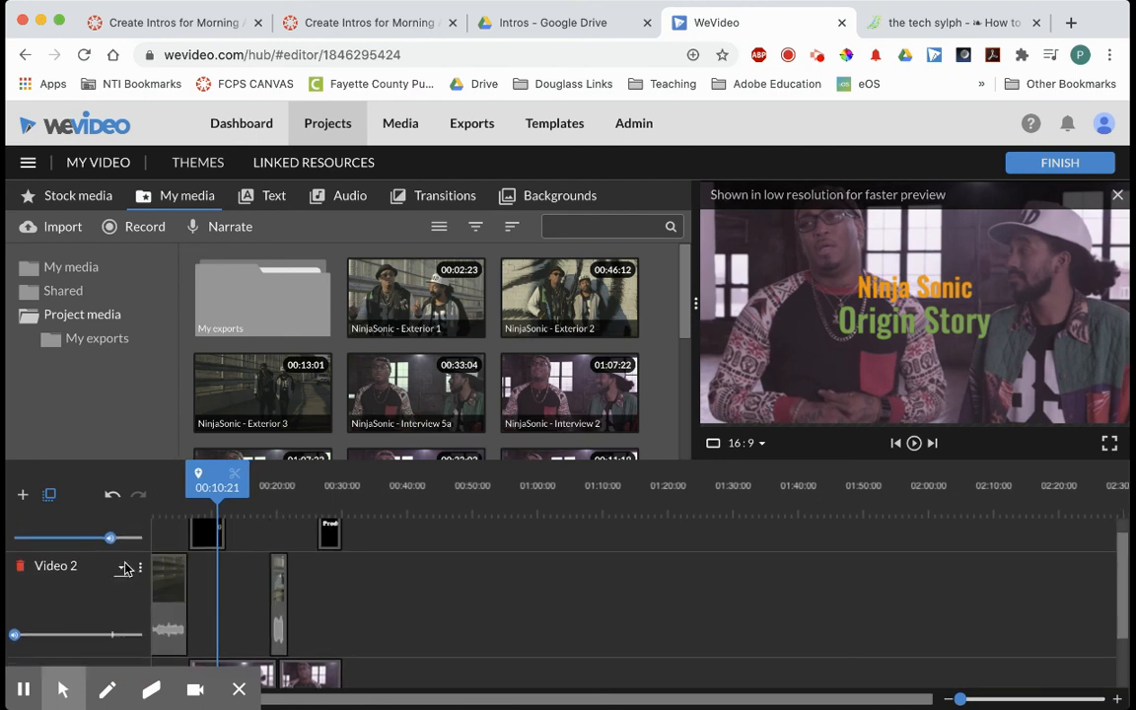
pyautogui.click(122, 577)
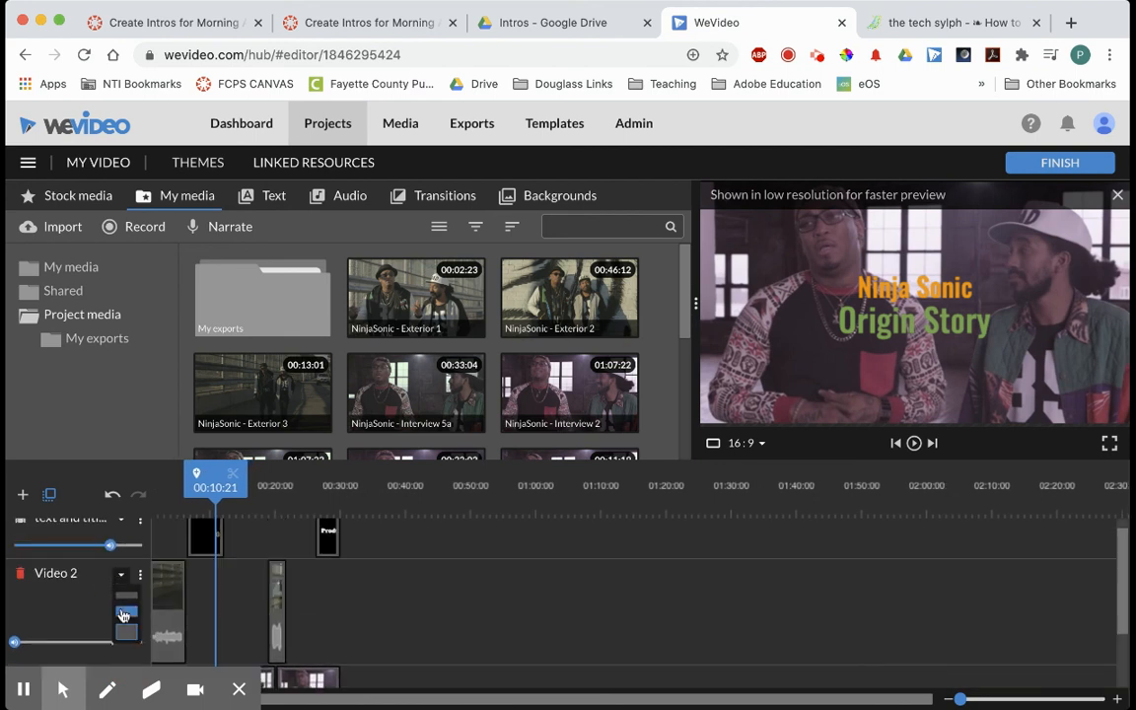
pyautogui.click(124, 613)
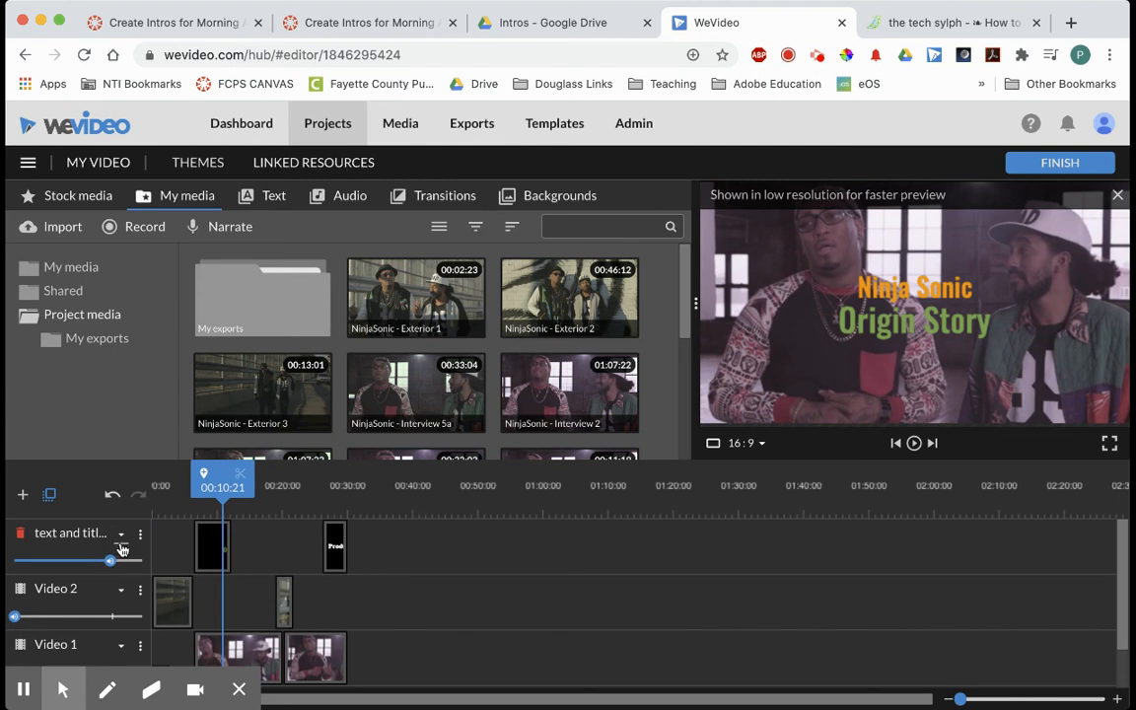
pyautogui.click(121, 542)
pyautogui.click(125, 572)
pyautogui.scroll(-3, 409, 532)
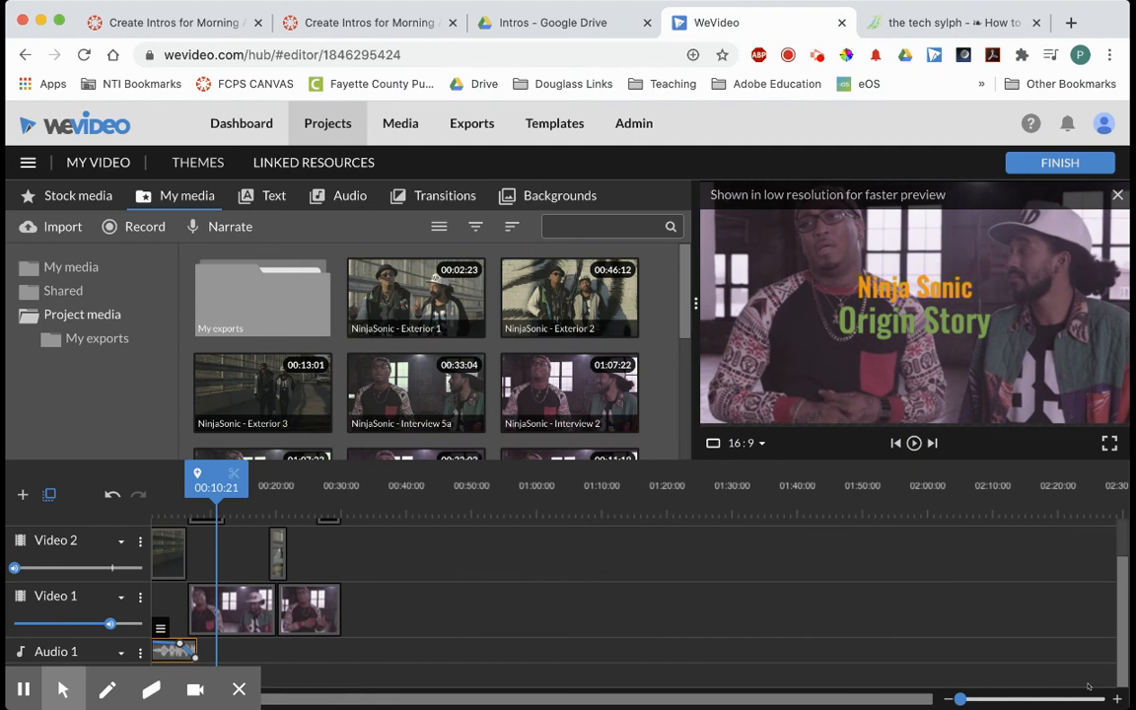
# Step: Resize the browser window and bring the text and titles track into view
pyautogui.moveTo(1117, 704); pyautogui.dragTo(1093, 611)
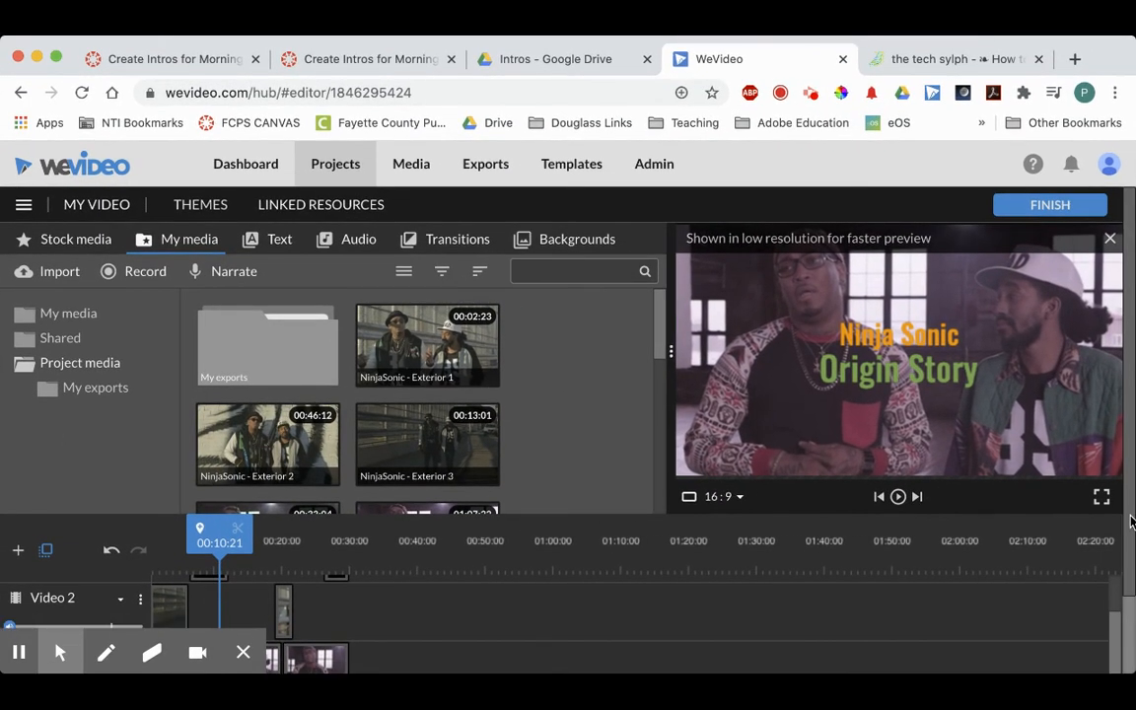
pyautogui.moveTo(1125, 498); pyautogui.dragTo(1127, 597)
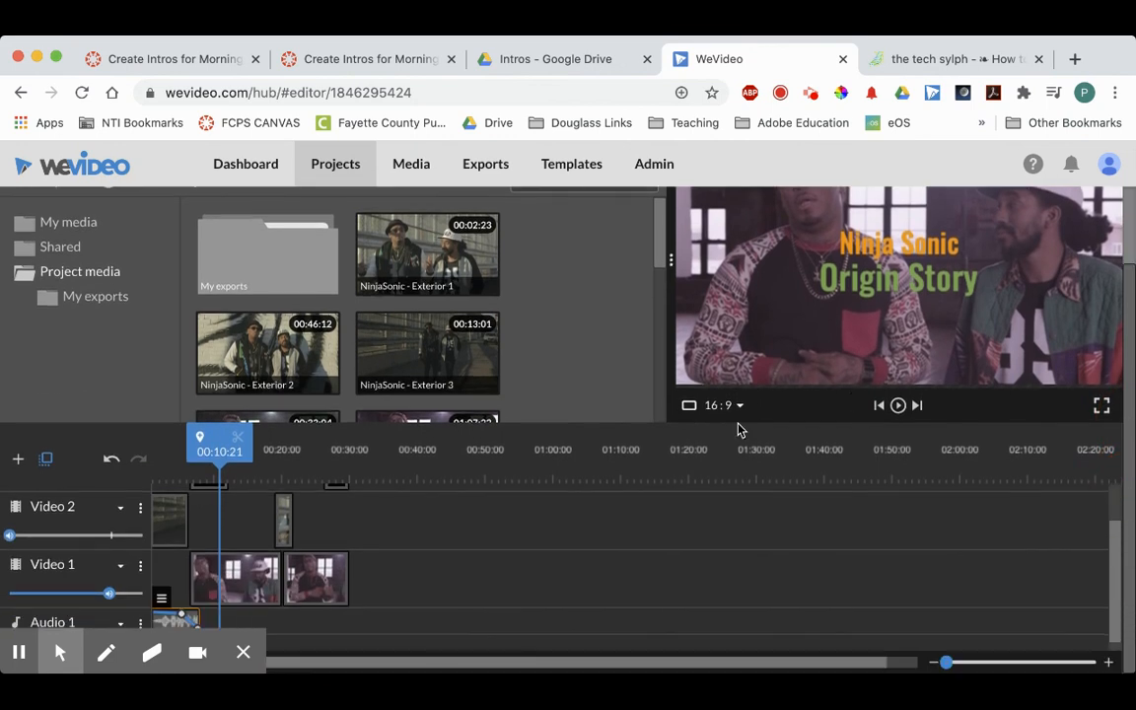
pyautogui.moveTo(661, 425)
pyautogui.mouseDown()
pyautogui.moveTo(664, 403)
pyautogui.moveTo(652, 401)
pyautogui.moveTo(649, 423)
pyautogui.moveTo(659, 406)
pyautogui.mouseUp()
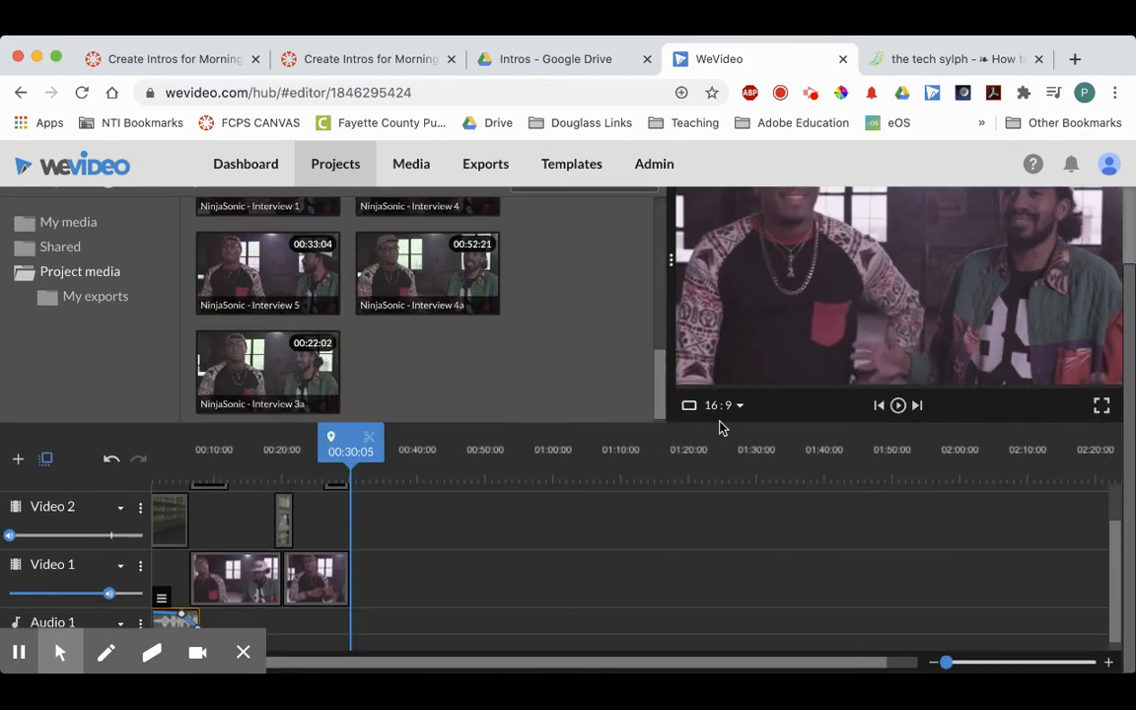
pyautogui.click(144, 426)
pyautogui.scroll(-1, 259, 505)
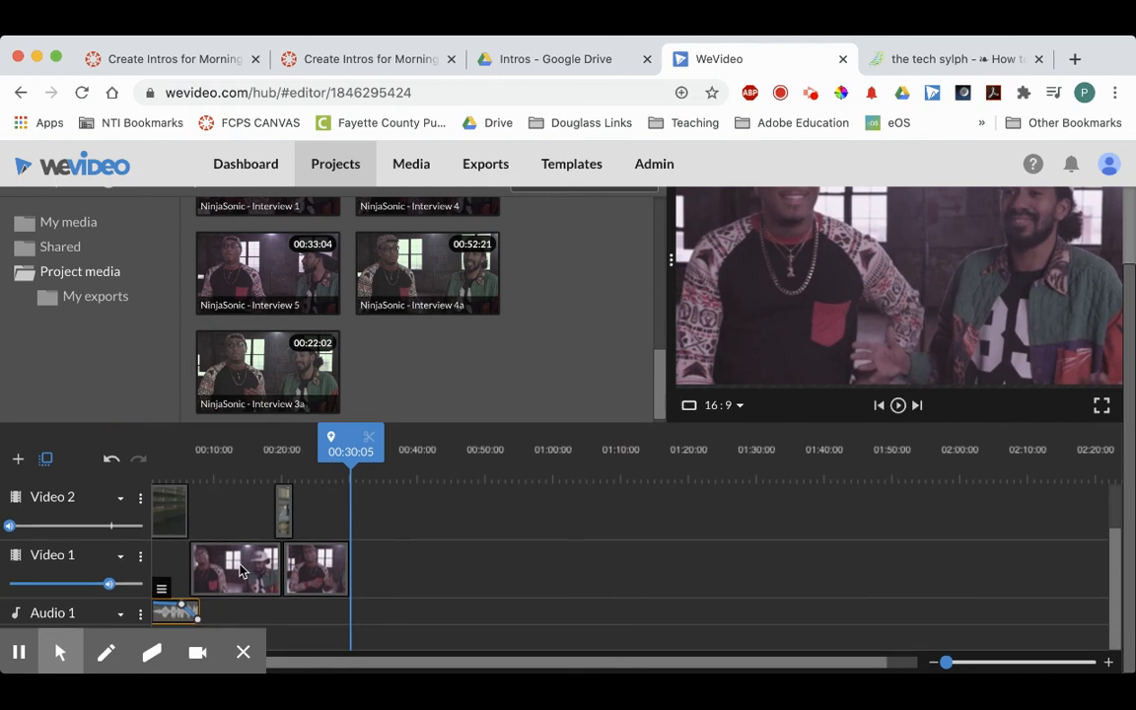
pyautogui.click(244, 654)
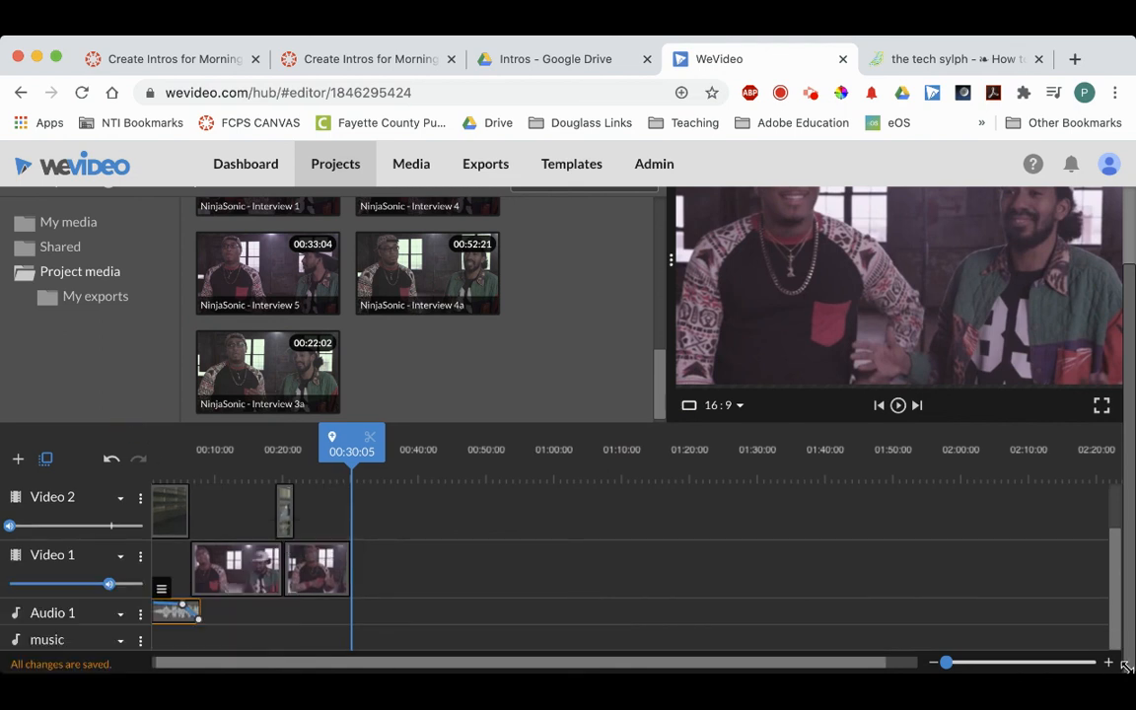
pyautogui.moveTo(1127, 666); pyautogui.dragTo(1135, 671)
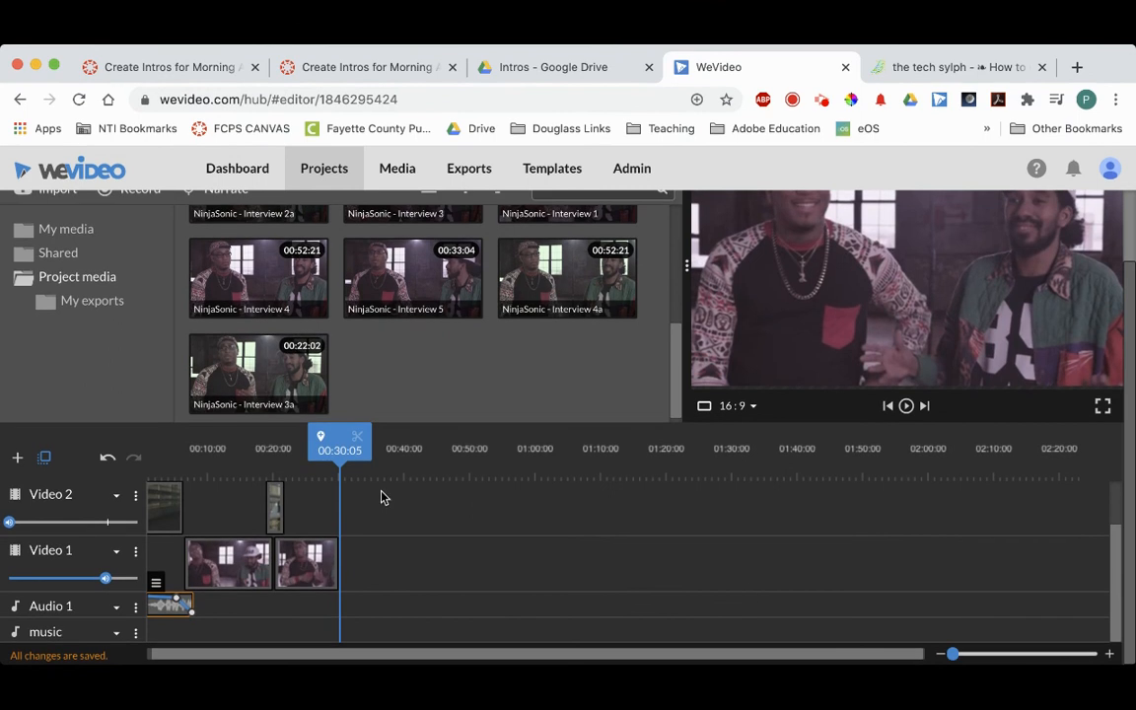
# Step: Drag the black title clip to the start of the timeline and check it in the preview
pyautogui.moveTo(340, 441); pyautogui.dragTo(246, 437)
pyautogui.scroll(2, 235, 517)
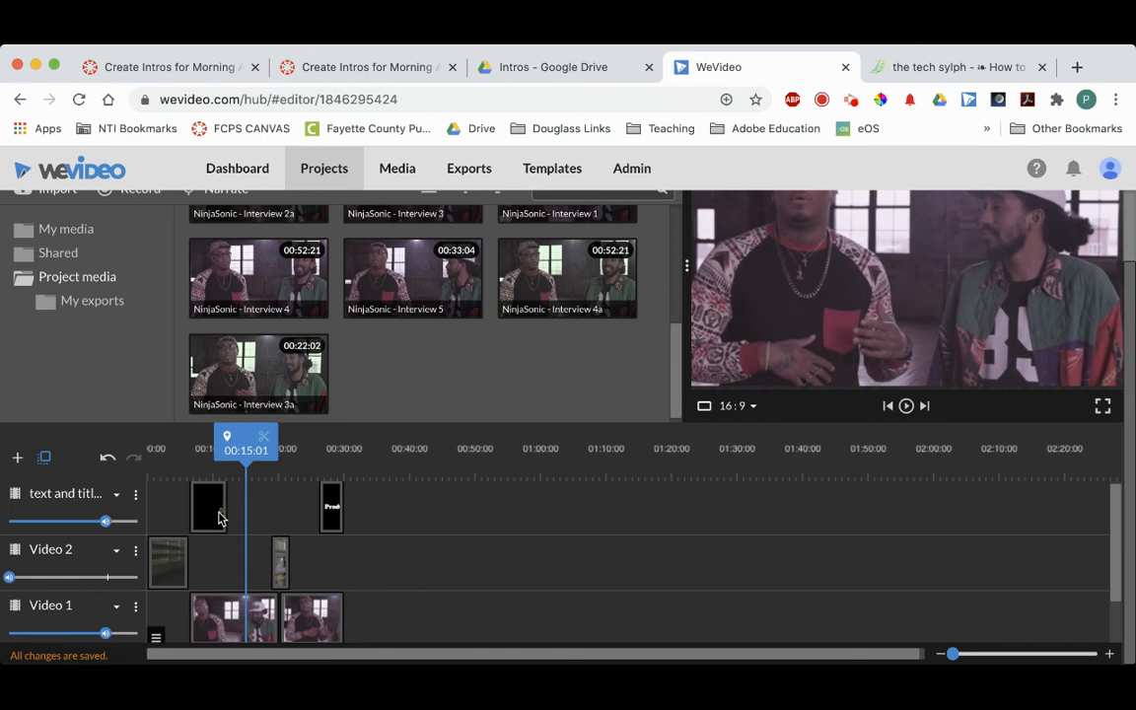
pyautogui.moveTo(208, 508); pyautogui.dragTo(179, 508)
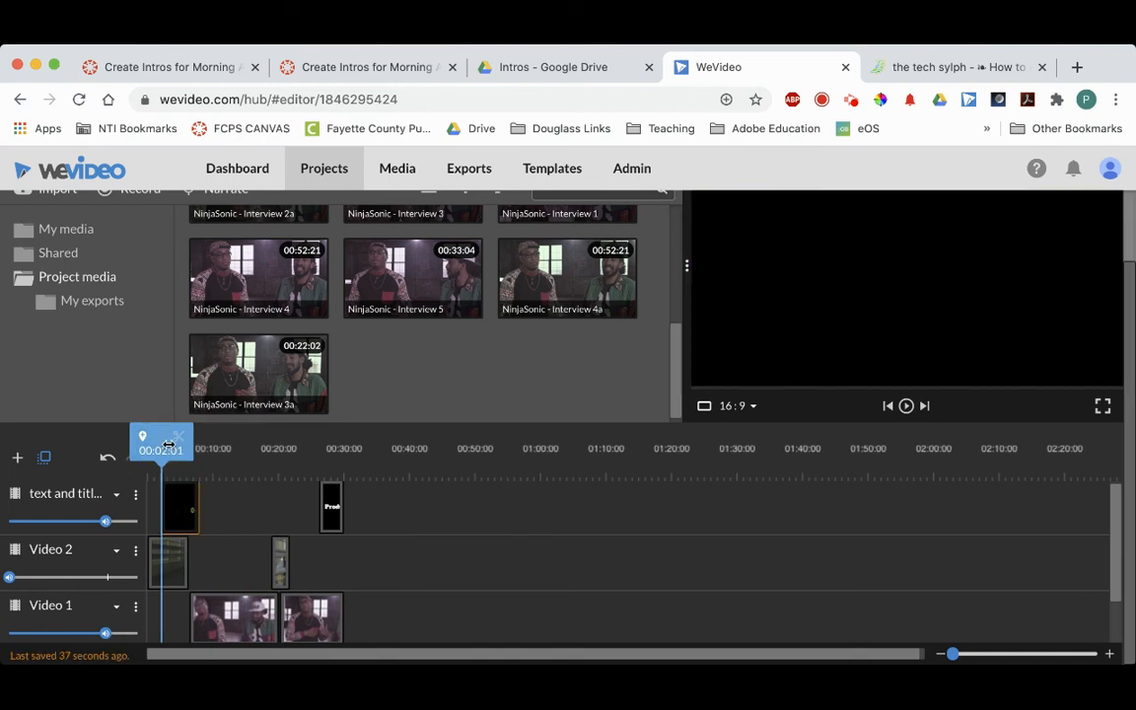
pyautogui.moveTo(161, 442); pyautogui.dragTo(346, 450)
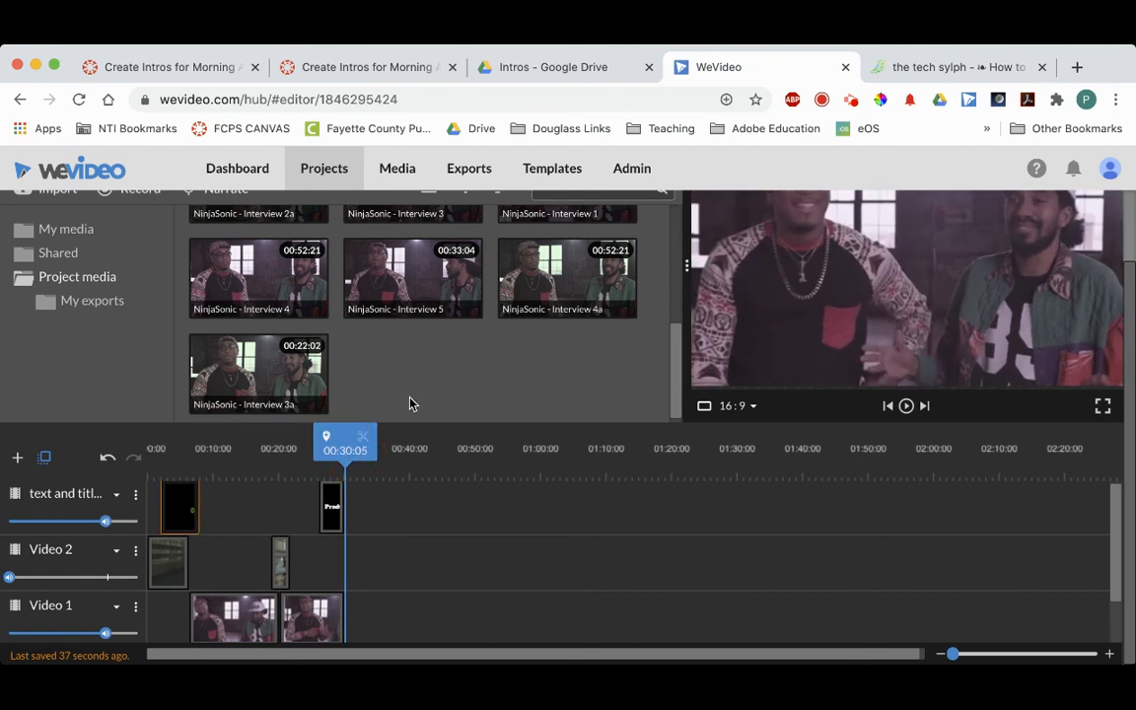
pyautogui.scroll(5, 412, 404)
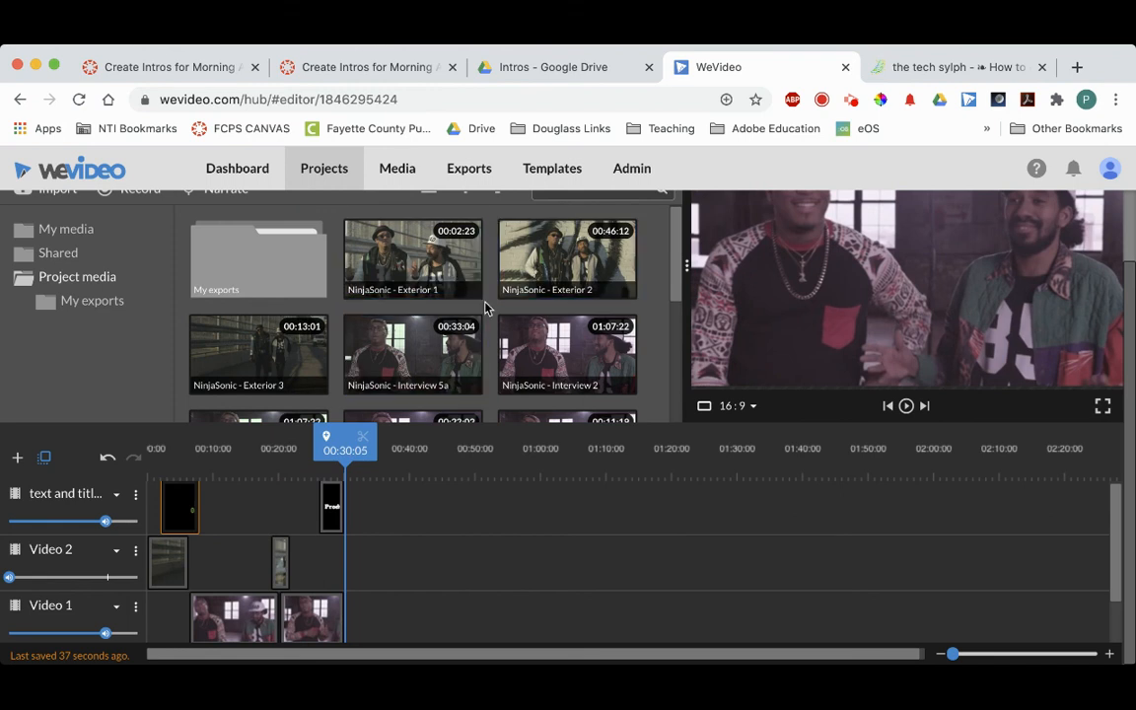
# Step: Trim the Exterior 2 clip's in and out points in the preview and bring it into the timeline
pyautogui.click(558, 259)
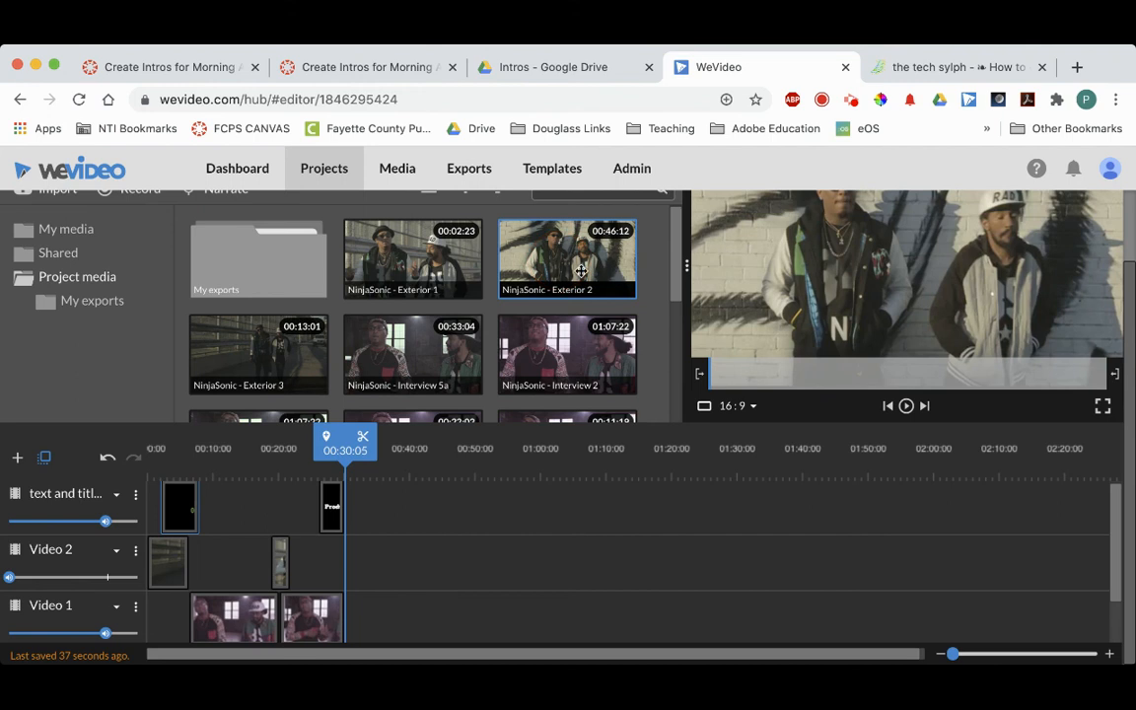
pyautogui.moveTo(704, 374); pyautogui.dragTo(822, 374)
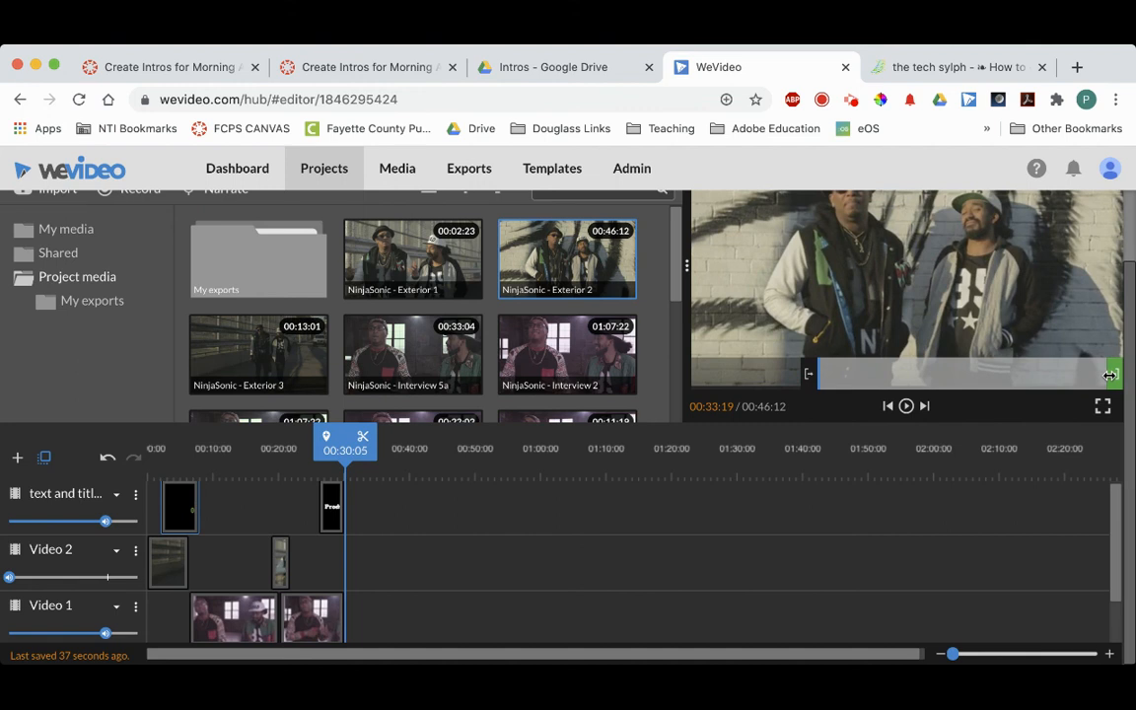
pyautogui.moveTo(1111, 375)
pyautogui.mouseDown()
pyautogui.moveTo(891, 376)
pyautogui.moveTo(845, 390)
pyautogui.moveTo(751, 478)
pyautogui.moveTo(524, 493)
pyautogui.mouseUp()
pyautogui.moveTo(271, 518)
pyautogui.mouseDown()
pyautogui.moveTo(274, 482)
pyautogui.moveTo(258, 513)
pyautogui.mouseUp()
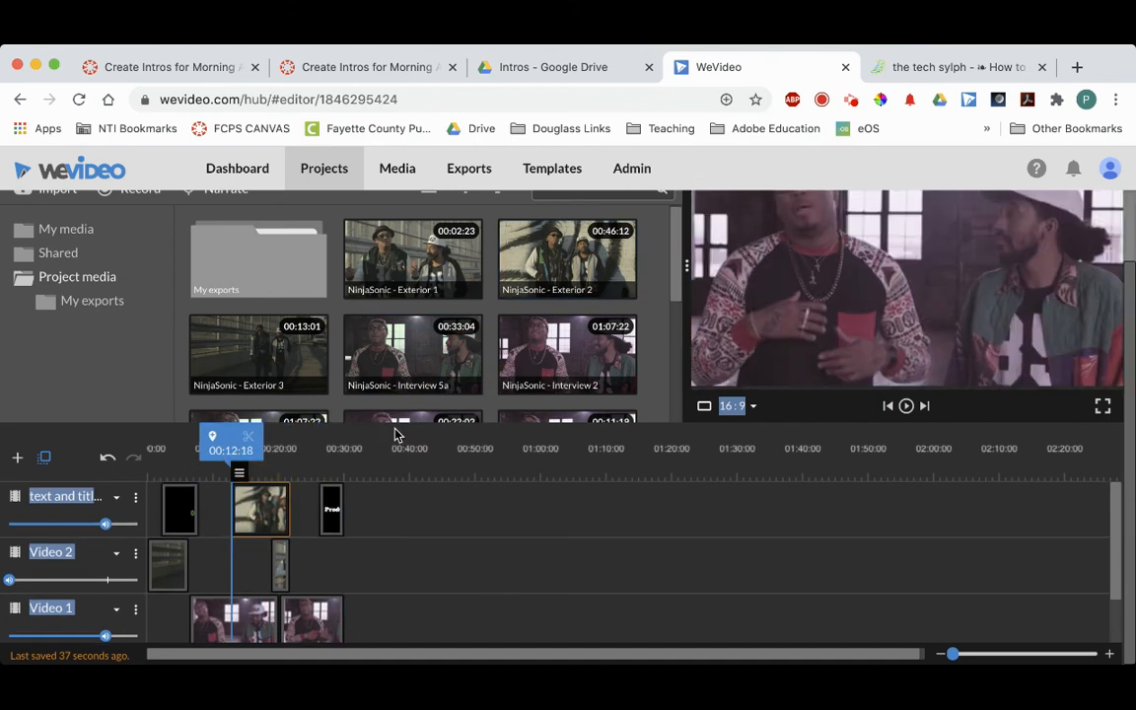
pyautogui.moveTo(236, 444); pyautogui.dragTo(266, 446)
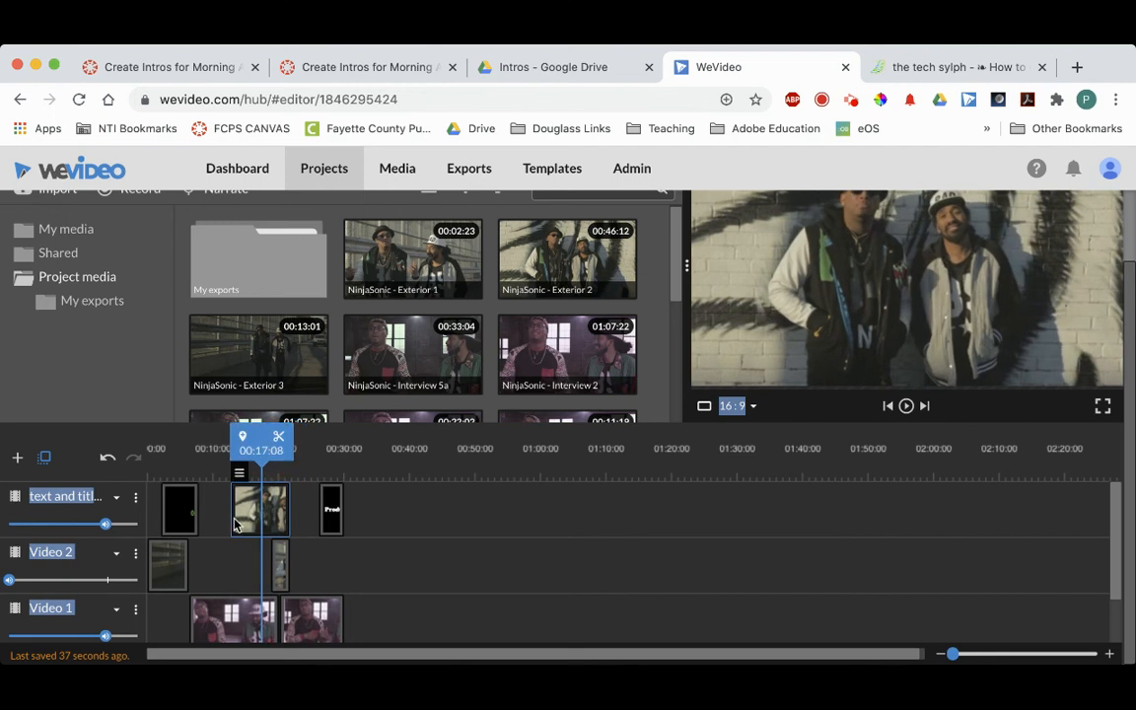
# Step: Move the Exterior 2 shot down onto the Video 2 track
pyautogui.moveTo(236, 525)
pyautogui.mouseDown()
pyautogui.moveTo(219, 523)
pyautogui.moveTo(279, 507)
pyautogui.moveTo(242, 508)
pyautogui.mouseUp()
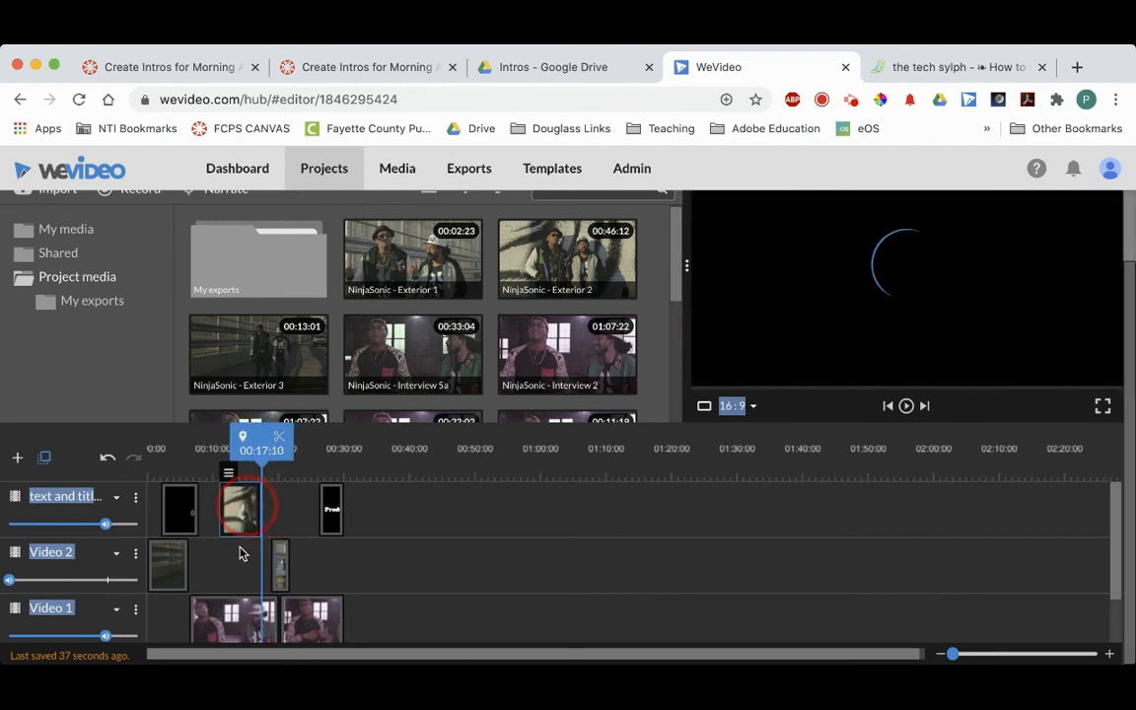
pyautogui.moveTo(241, 554); pyautogui.dragTo(233, 560)
pyautogui.click(210, 450)
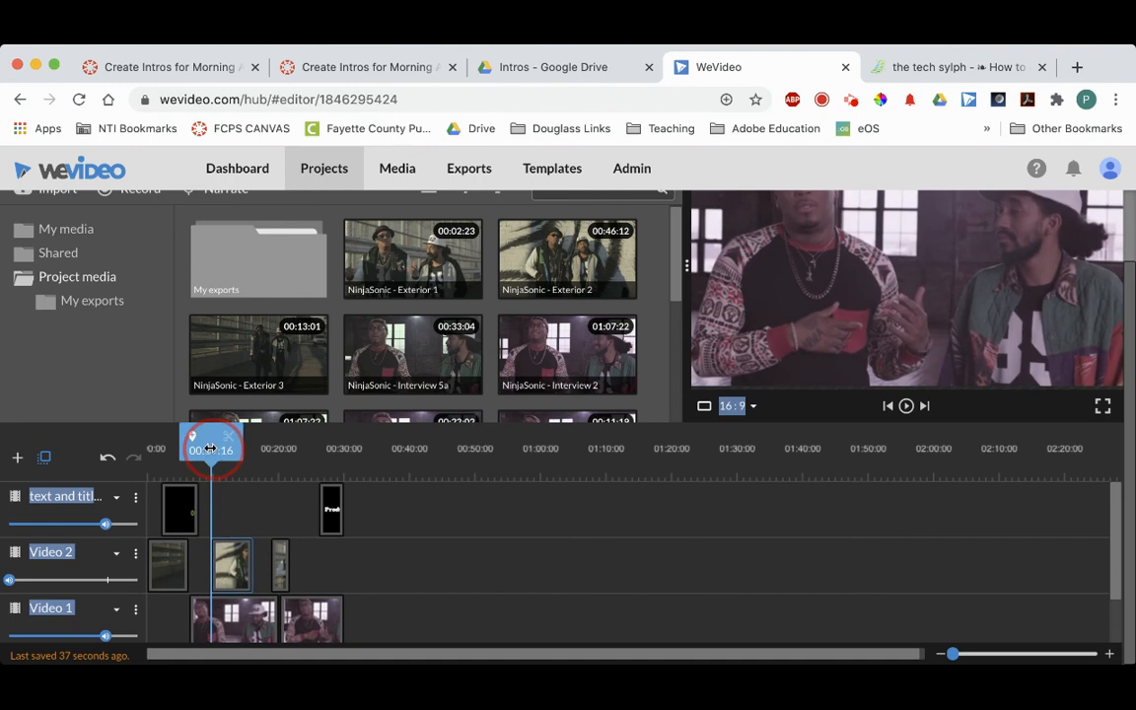
pyautogui.moveTo(210, 450); pyautogui.dragTo(231, 450)
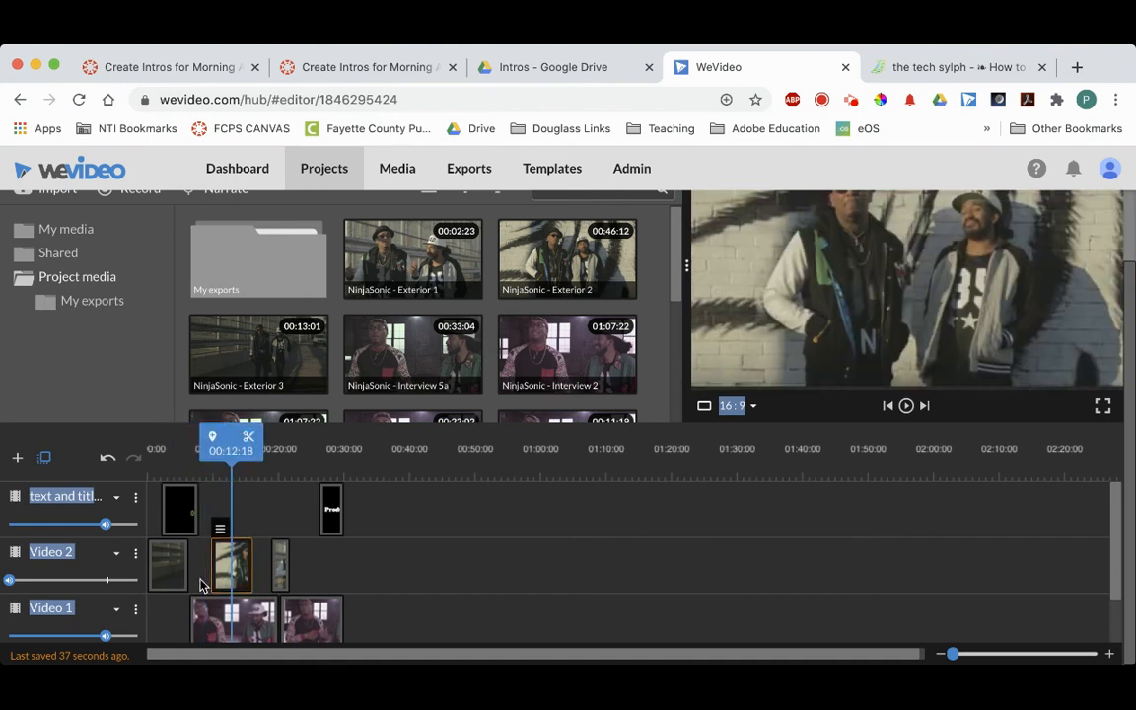
# Step: Move the Exterior 2 shot to about 00:22 and extend it to end at 00:26
pyautogui.moveTo(228, 560); pyautogui.dragTo(332, 573)
pyautogui.click(321, 573)
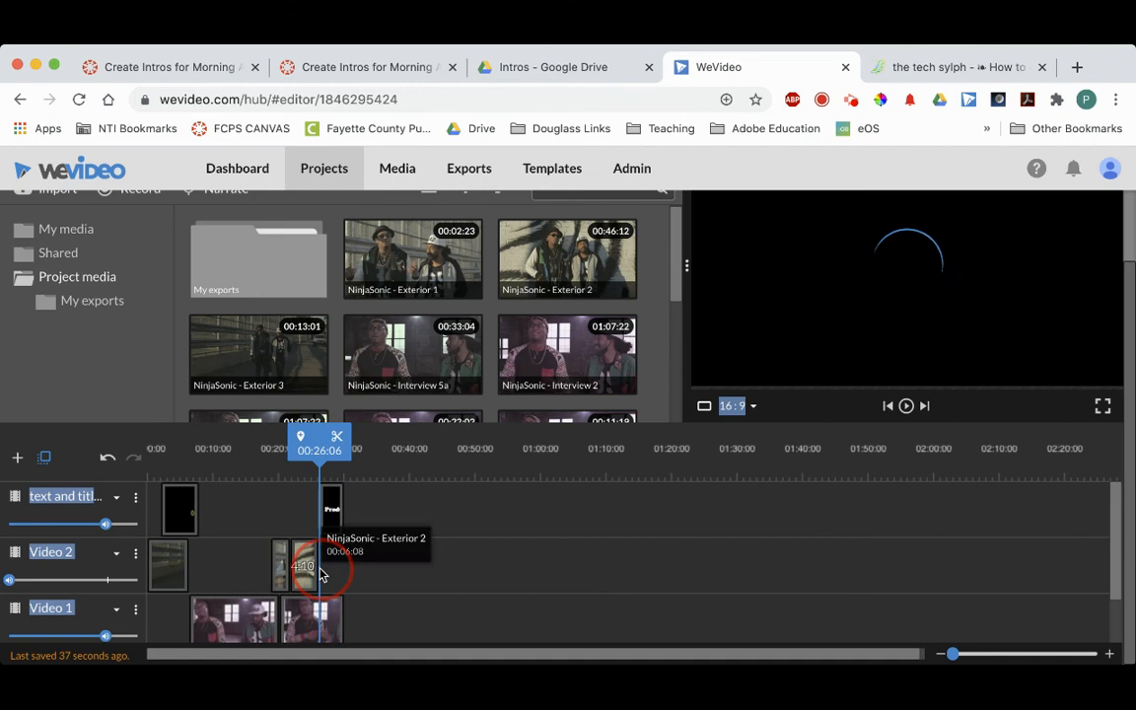
pyautogui.click(307, 573)
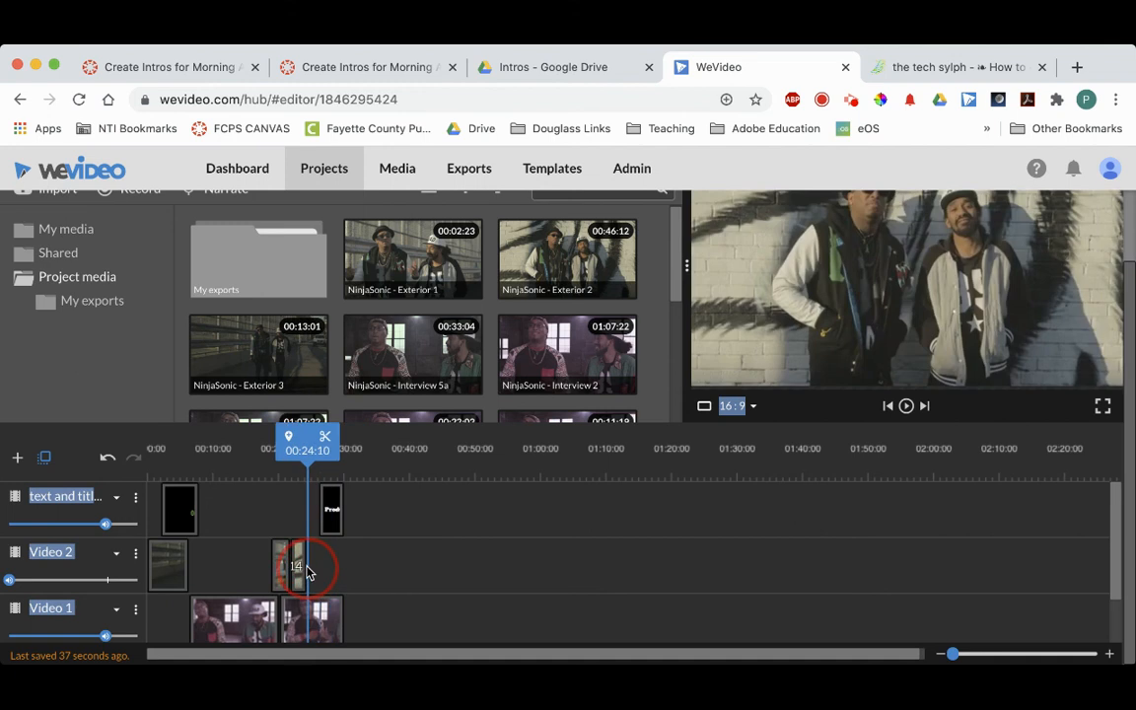
pyautogui.moveTo(307, 568); pyautogui.dragTo(320, 568)
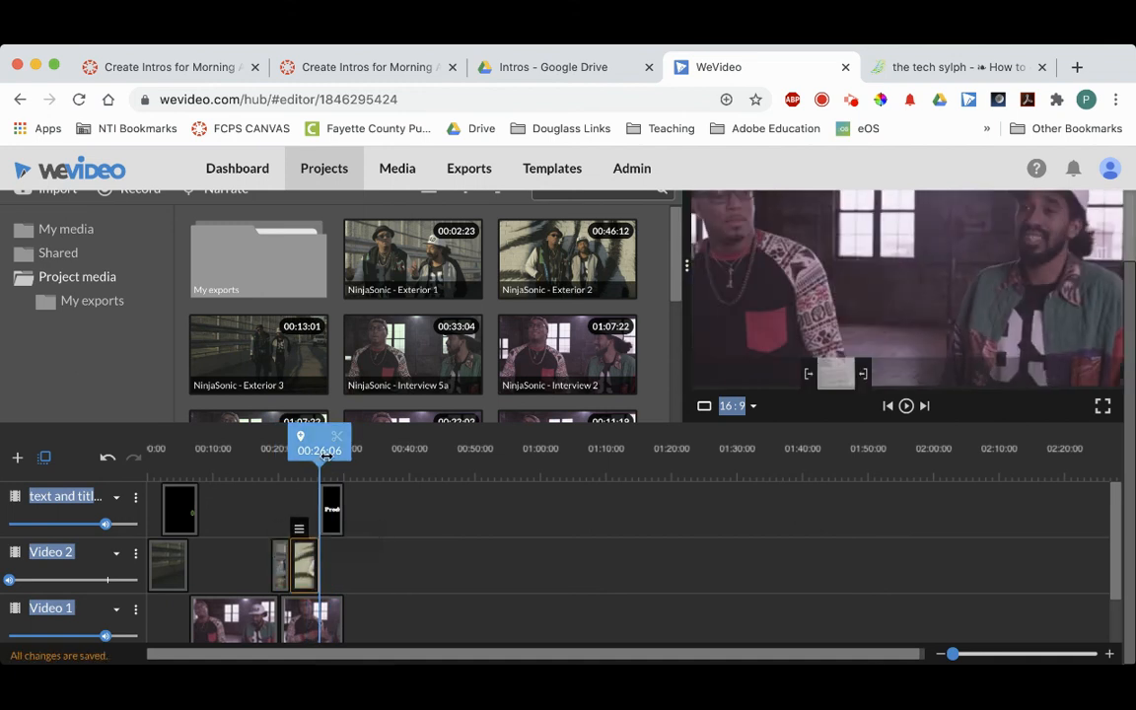
pyautogui.moveTo(326, 455); pyautogui.dragTo(269, 444)
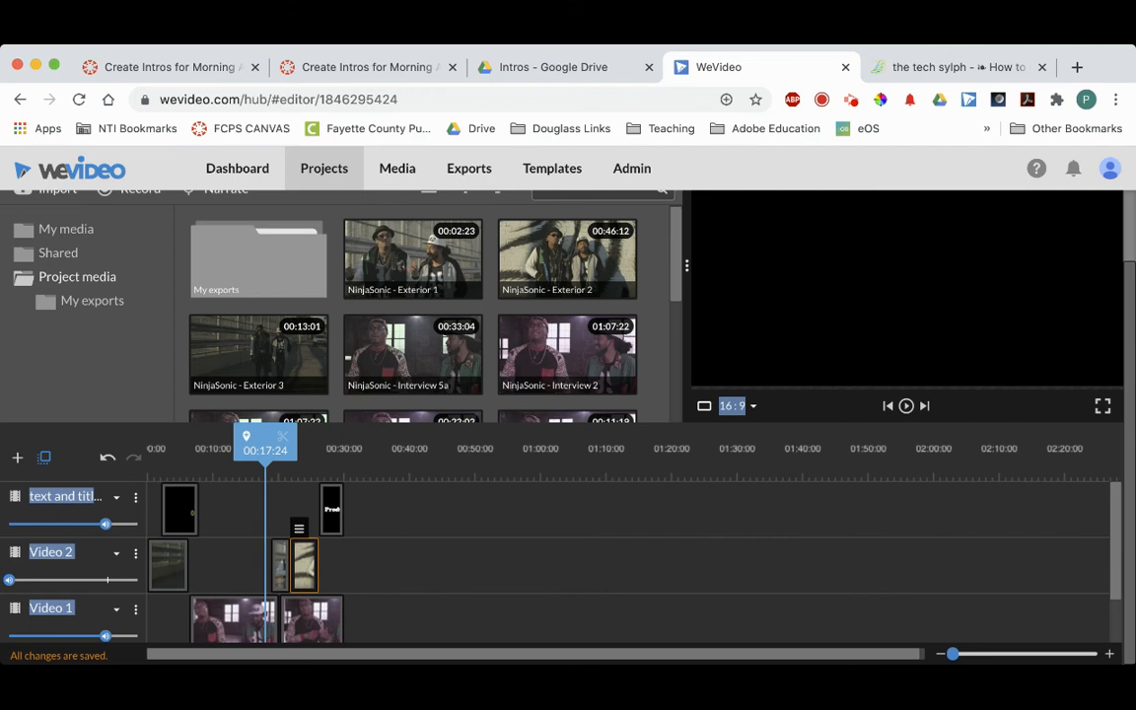
pyautogui.press('space')
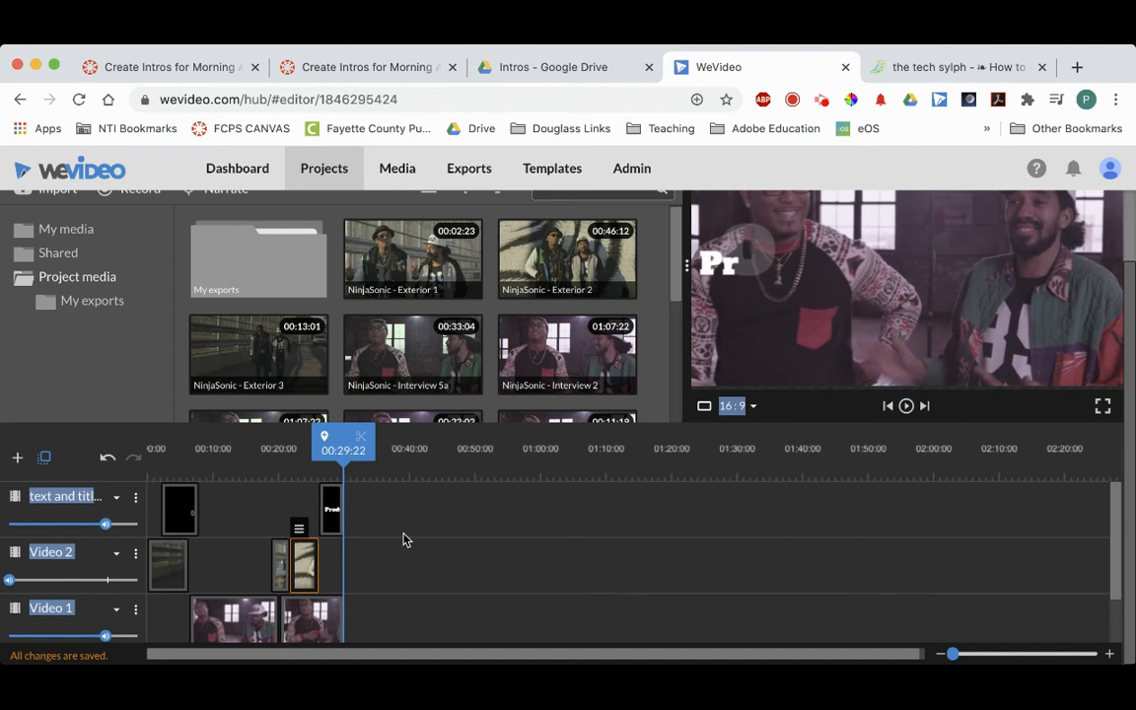
pyautogui.moveTo(342, 446); pyautogui.dragTo(225, 446)
pyautogui.moveTo(1115, 520)
pyautogui.mouseDown()
pyautogui.moveTo(1110, 615)
pyautogui.moveTo(1113, 505)
pyautogui.mouseUp()
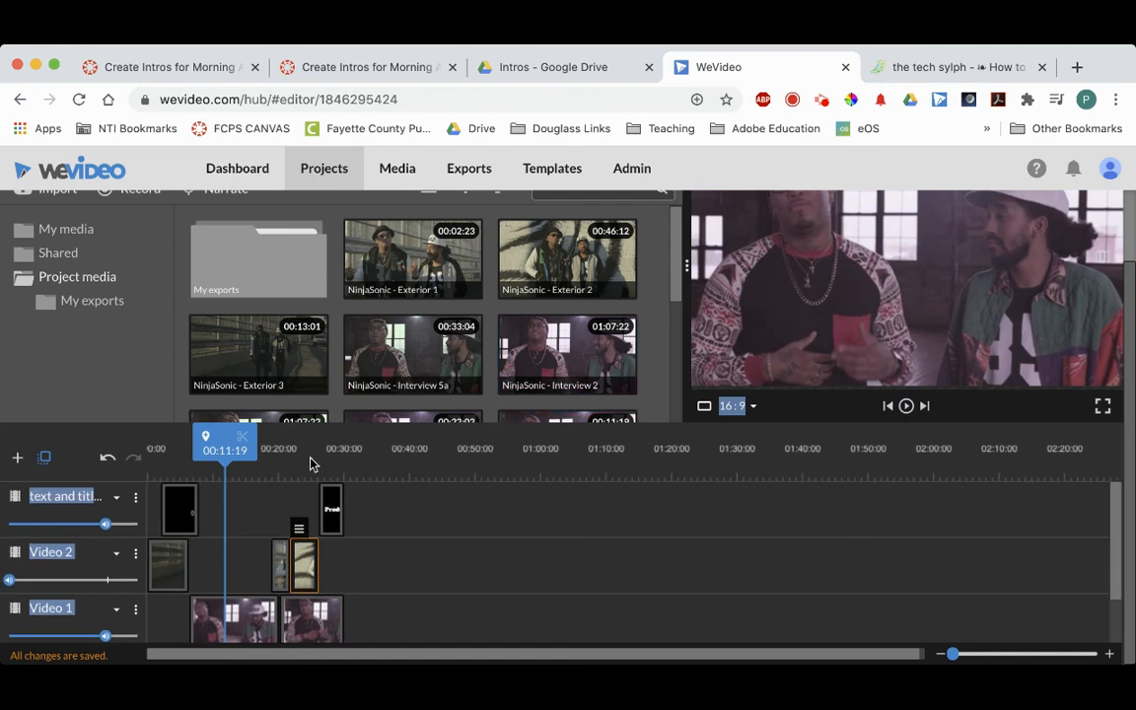
pyautogui.moveTo(225, 441); pyautogui.dragTo(272, 441)
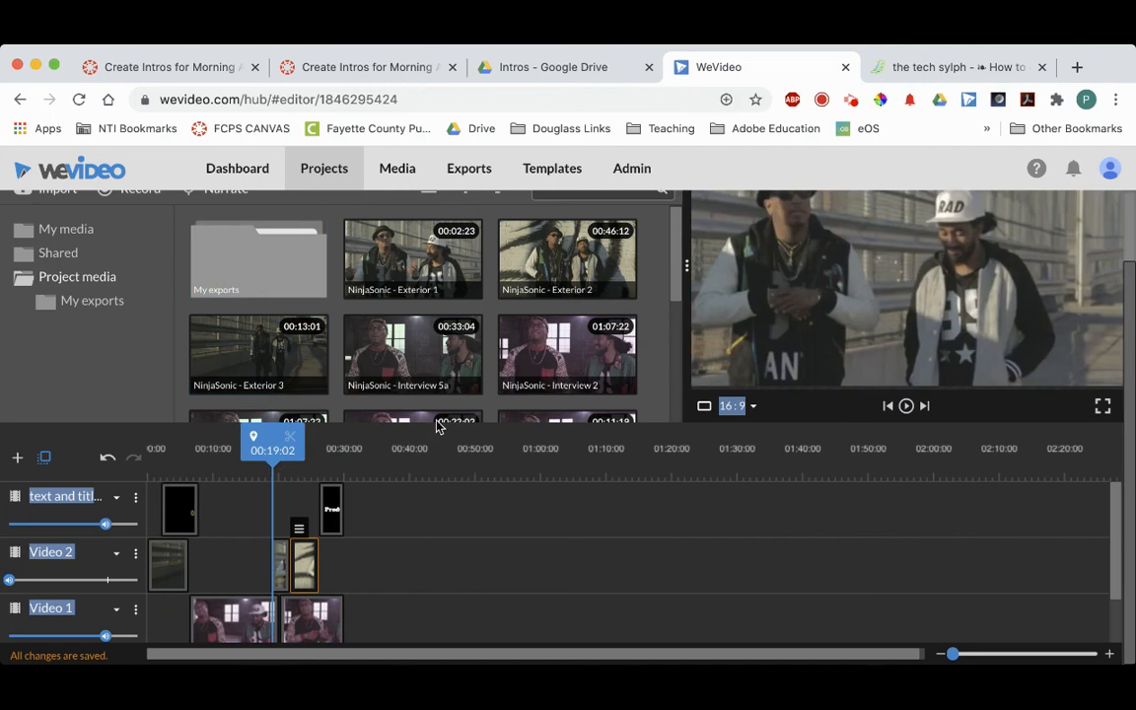